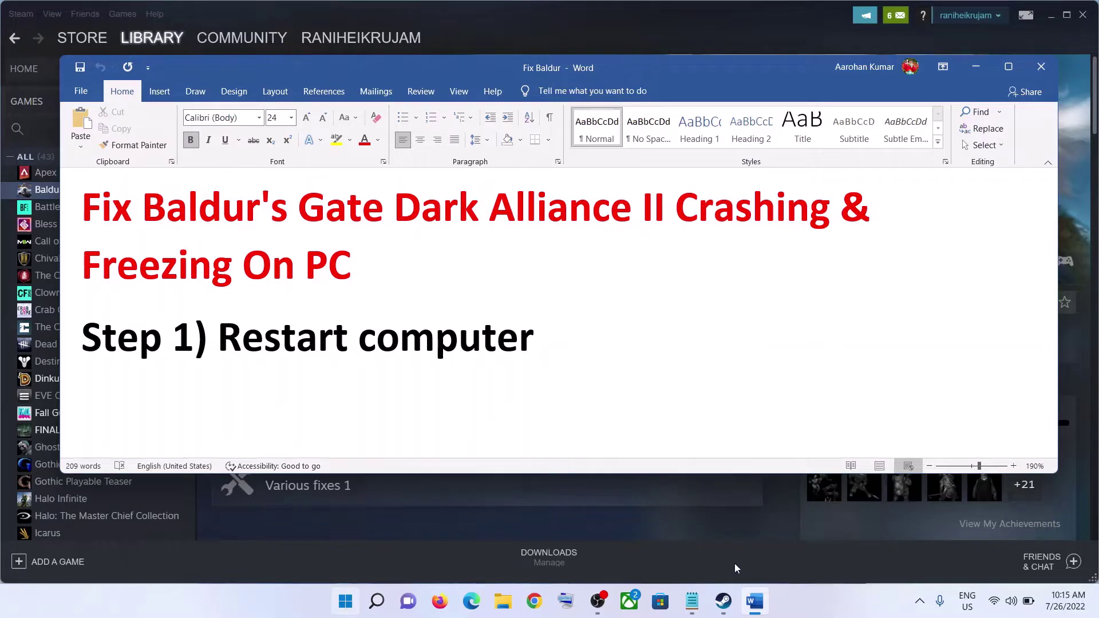
- Bring up the power options in the Start menu to see where to restart the computer, and close the menu
{"action": "left_click", "coordinate": [347, 600]}
{"action": "left_click", "coordinate": [347, 600]}
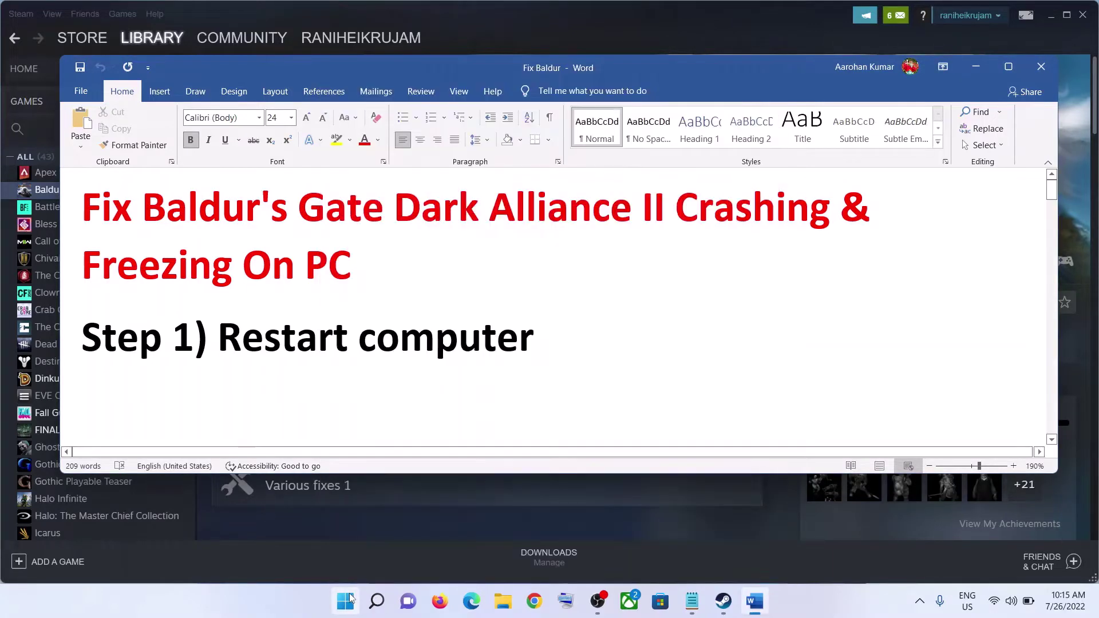
{"action": "left_click", "coordinate": [346, 600]}
{"action": "left_click", "coordinate": [727, 552]}
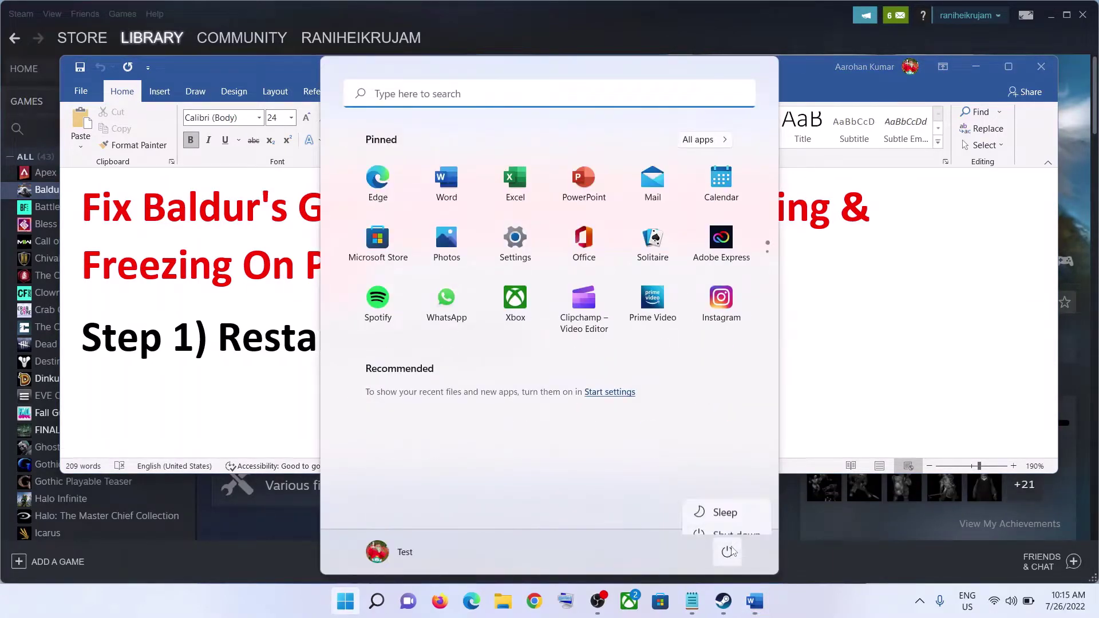
{"action": "left_click", "coordinate": [282, 371]}
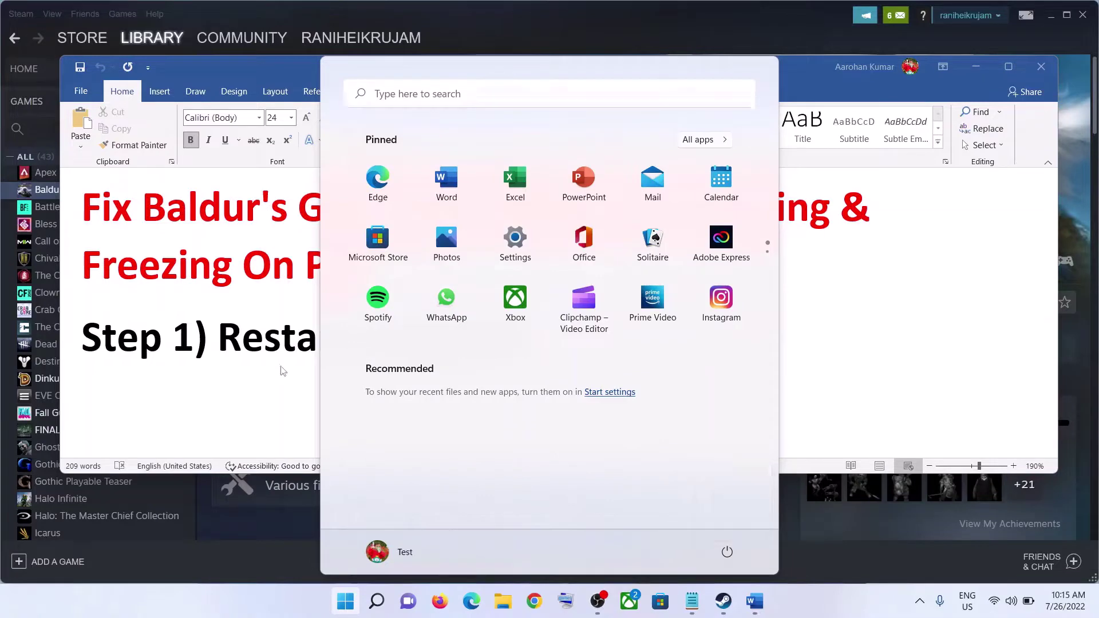
{"action": "left_click", "coordinate": [283, 370]}
- Read Step 2 of the Word notes about co-op crashes and importing the first player's character, continuing to Step 3
{"action": "scroll", "coordinate": [282, 367], "scroll_direction": "down", "scroll_amount": 3}
{"action": "scroll", "coordinate": [281, 367], "scroll_direction": "down", "scroll_amount": 4}
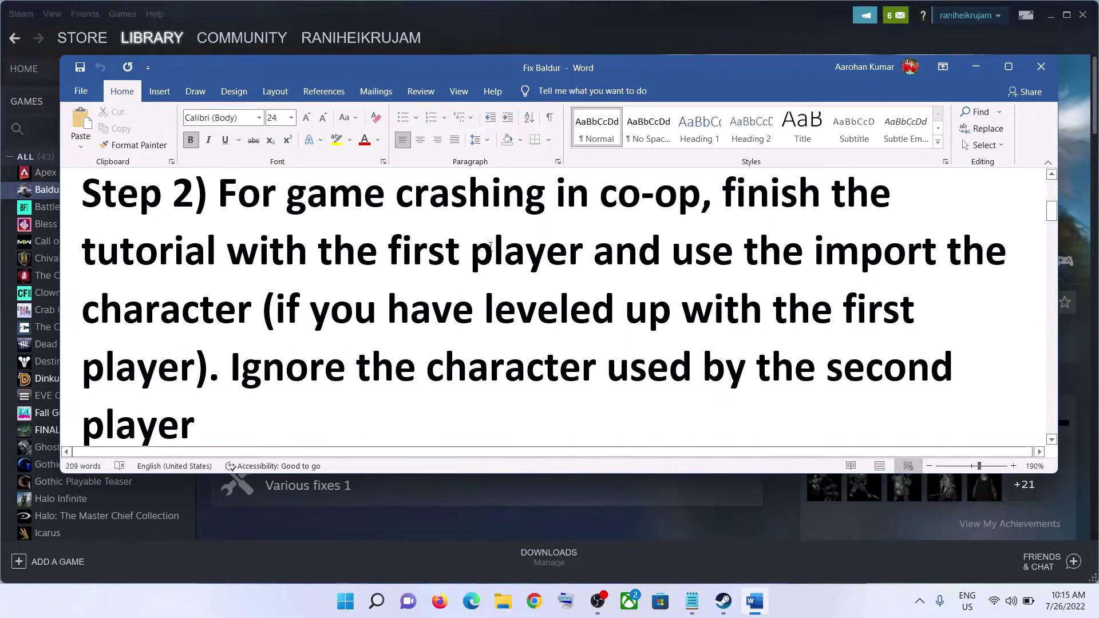
{"action": "left_click_drag", "start_coordinate": [535, 242], "coordinate": [252, 309]}
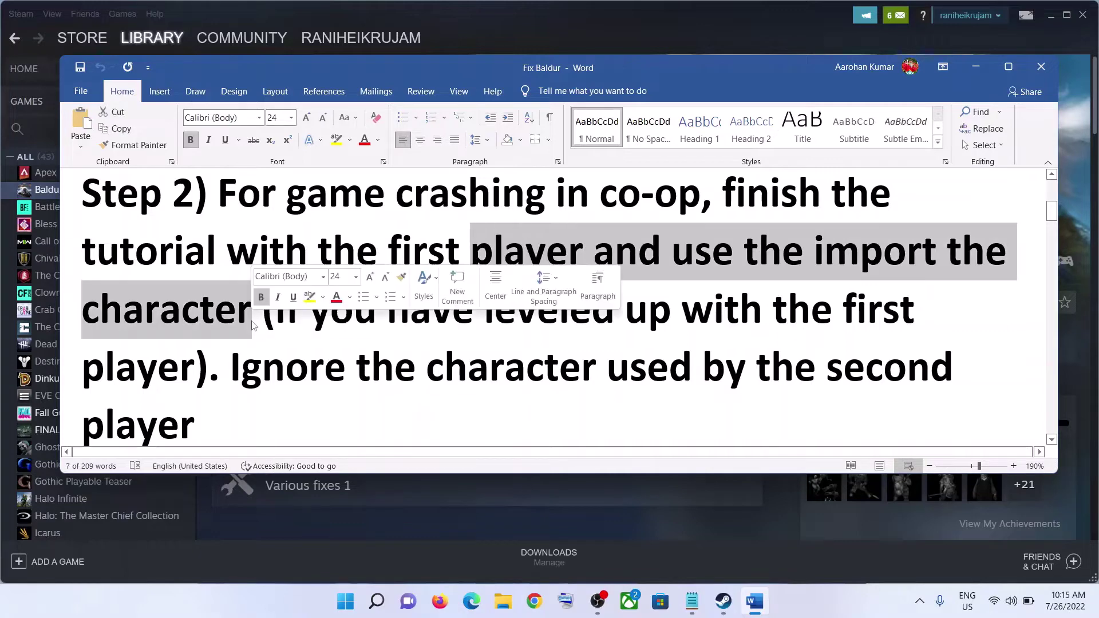
{"action": "left_click", "coordinate": [262, 366]}
{"action": "scroll", "coordinate": [698, 299], "scroll_direction": "down", "scroll_amount": 1}
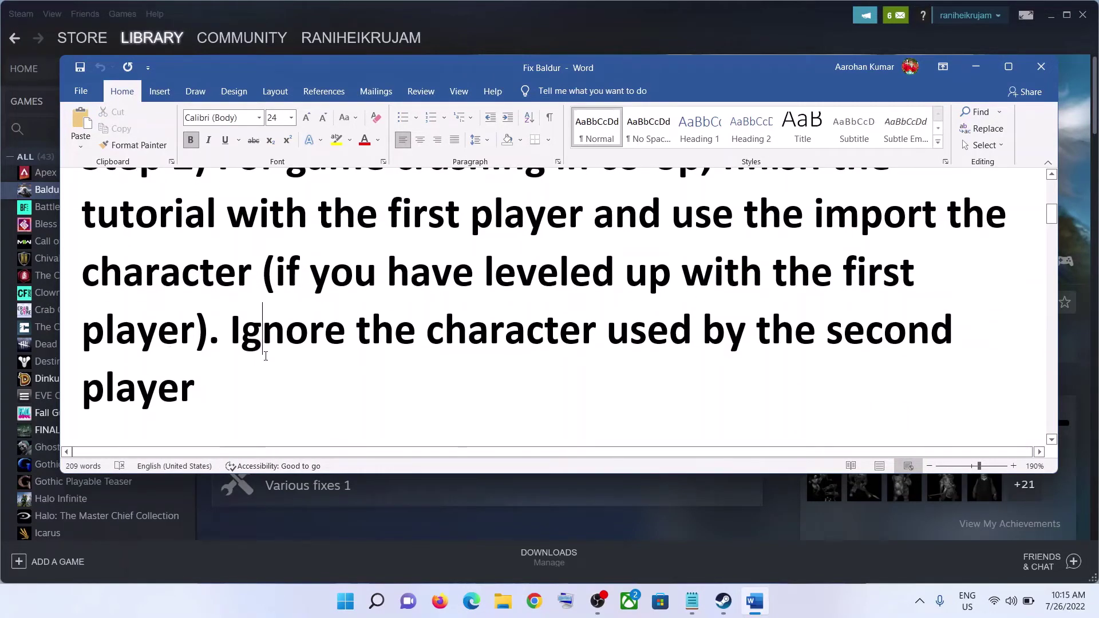
{"action": "left_click_drag", "start_coordinate": [237, 385], "coordinate": [82, 331]}
{"action": "scroll", "coordinate": [264, 228], "scroll_direction": "up", "scroll_amount": 2}
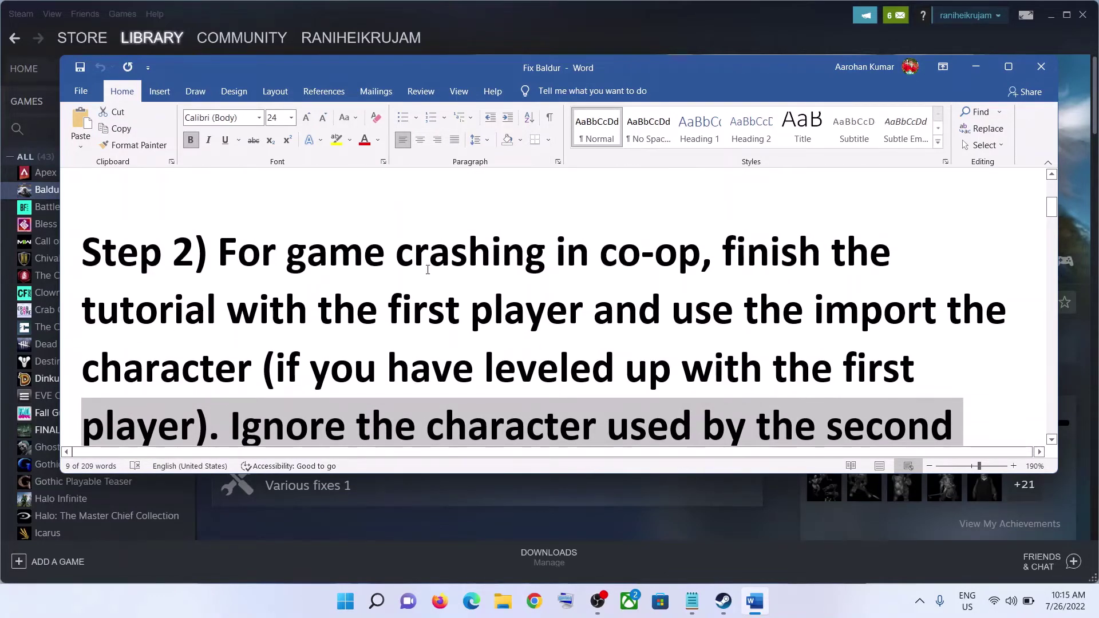
{"action": "scroll", "coordinate": [470, 275], "scroll_direction": "down", "scroll_amount": 5}
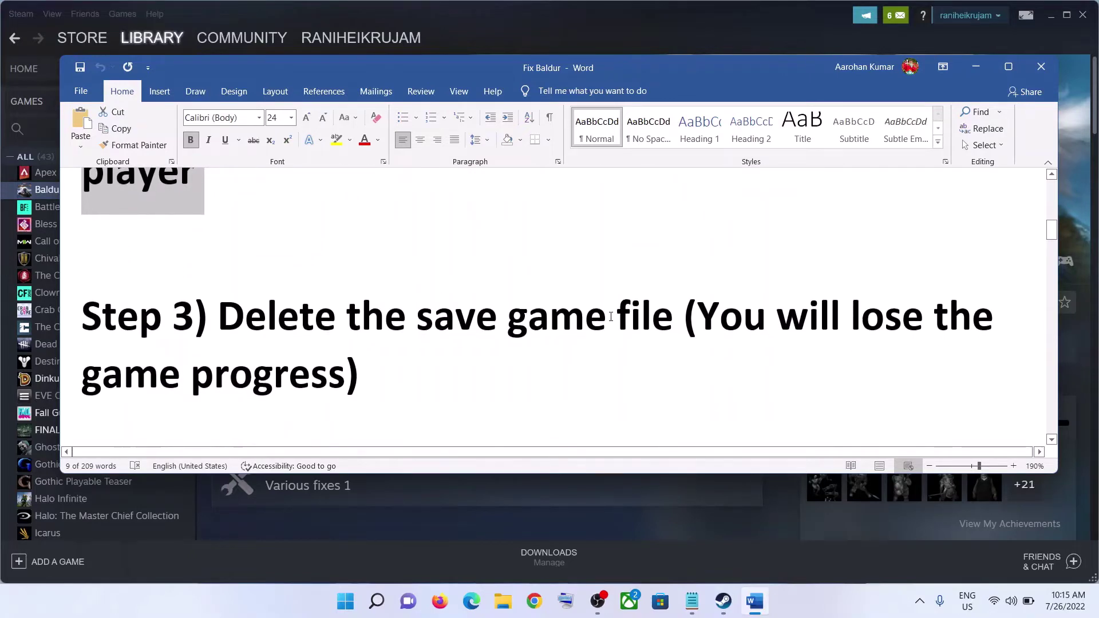
- Switch to File Explorer and go to the Test user folder in C:\Users
{"action": "left_click", "coordinate": [502, 601]}
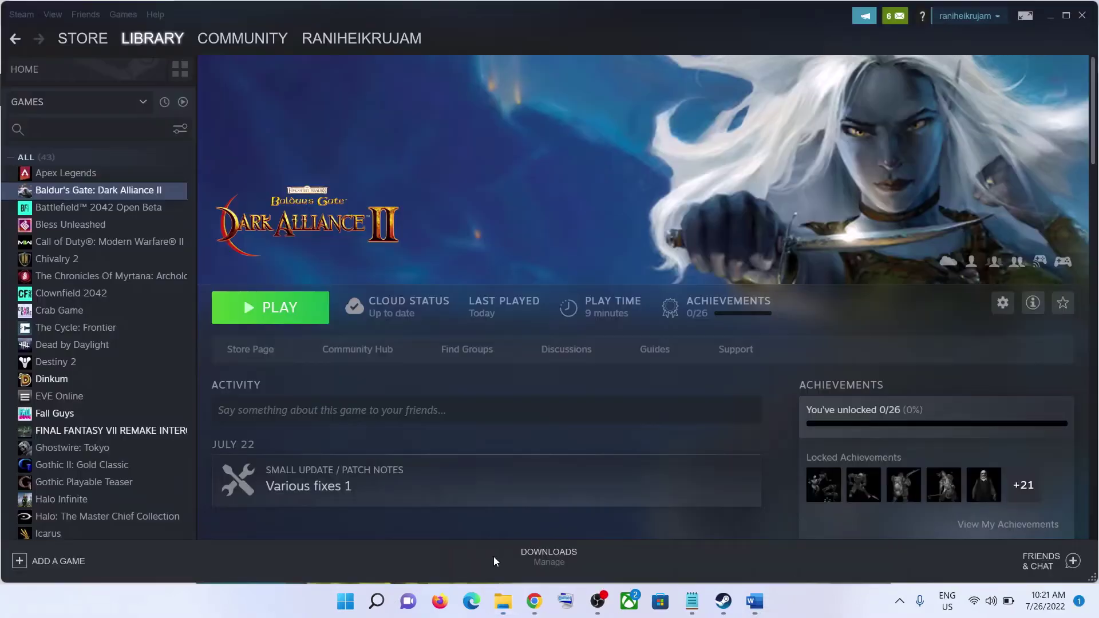
{"action": "left_click", "coordinate": [502, 601]}
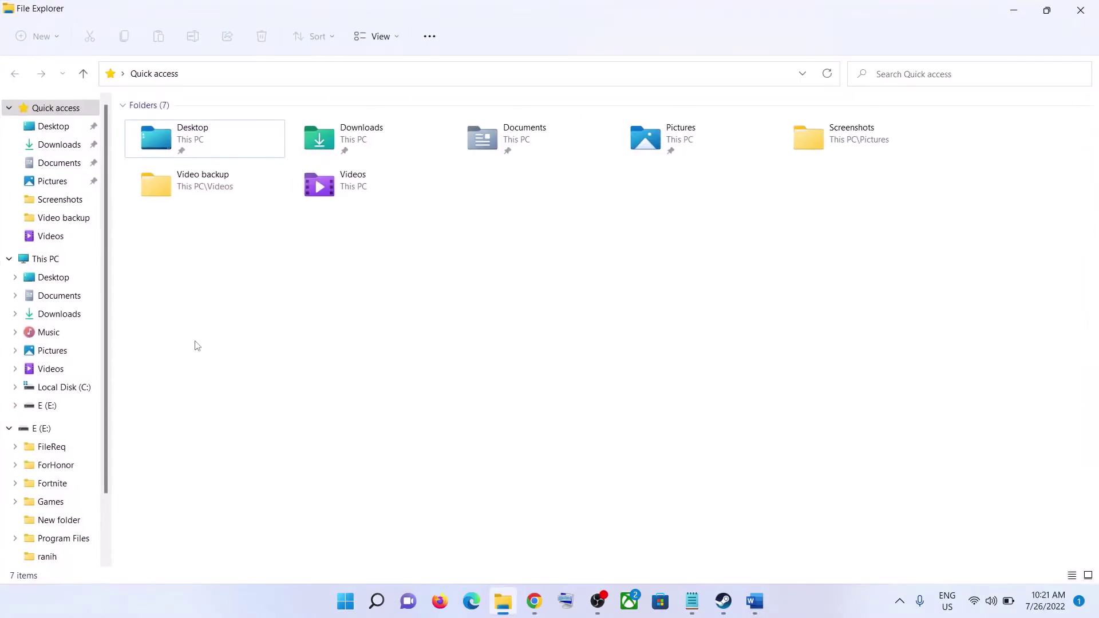
{"action": "left_click", "coordinate": [53, 260]}
{"action": "double_click", "coordinate": [218, 233]}
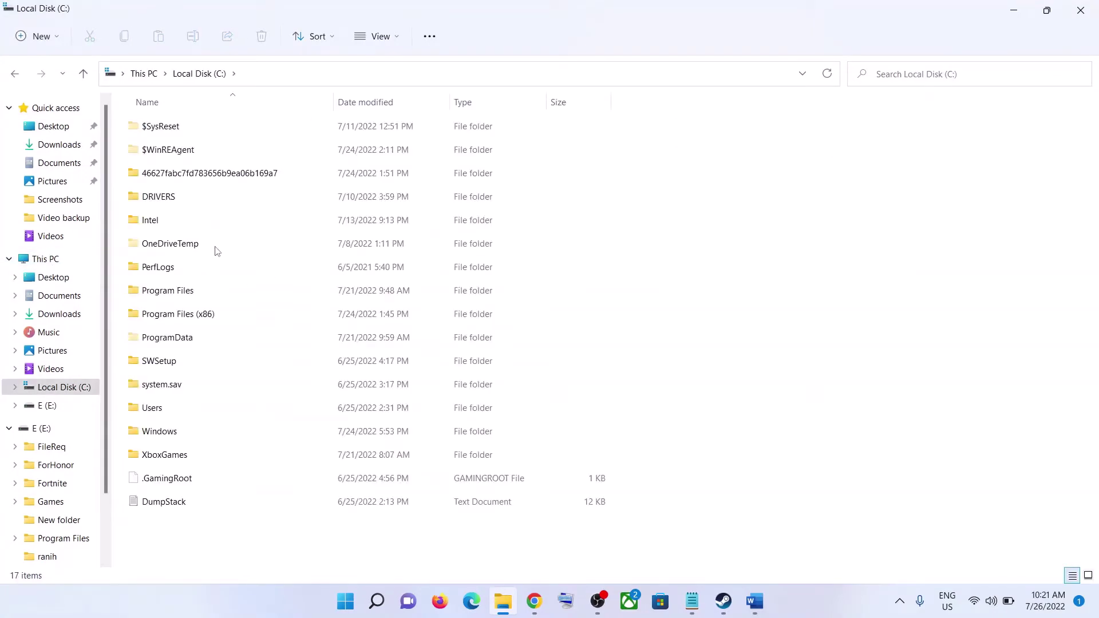
{"action": "double_click", "coordinate": [161, 413]}
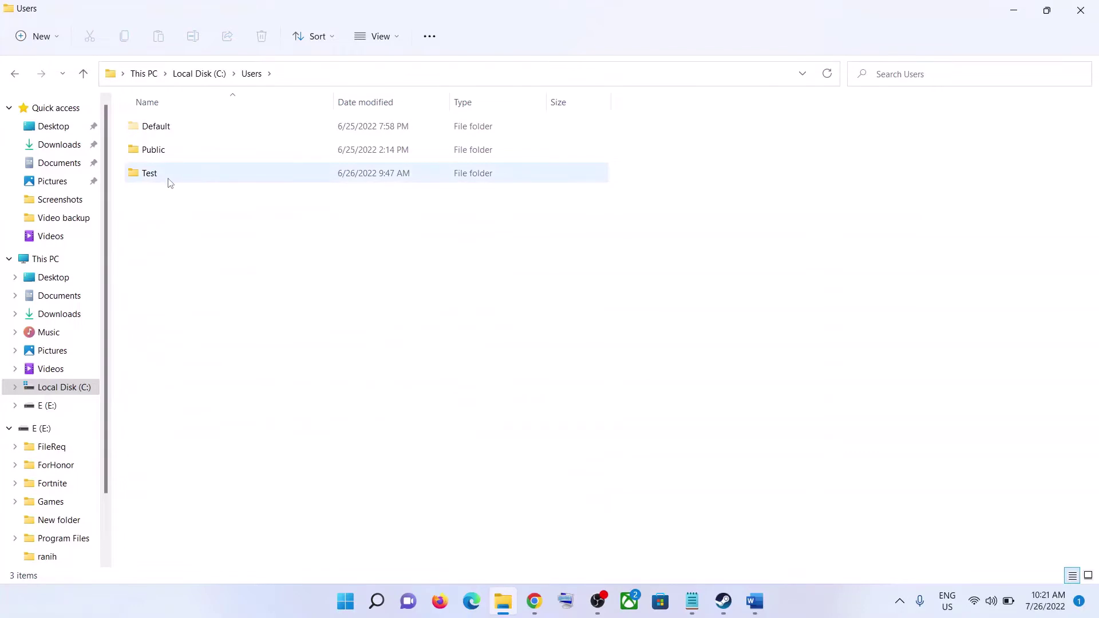
{"action": "double_click", "coordinate": [169, 178]}
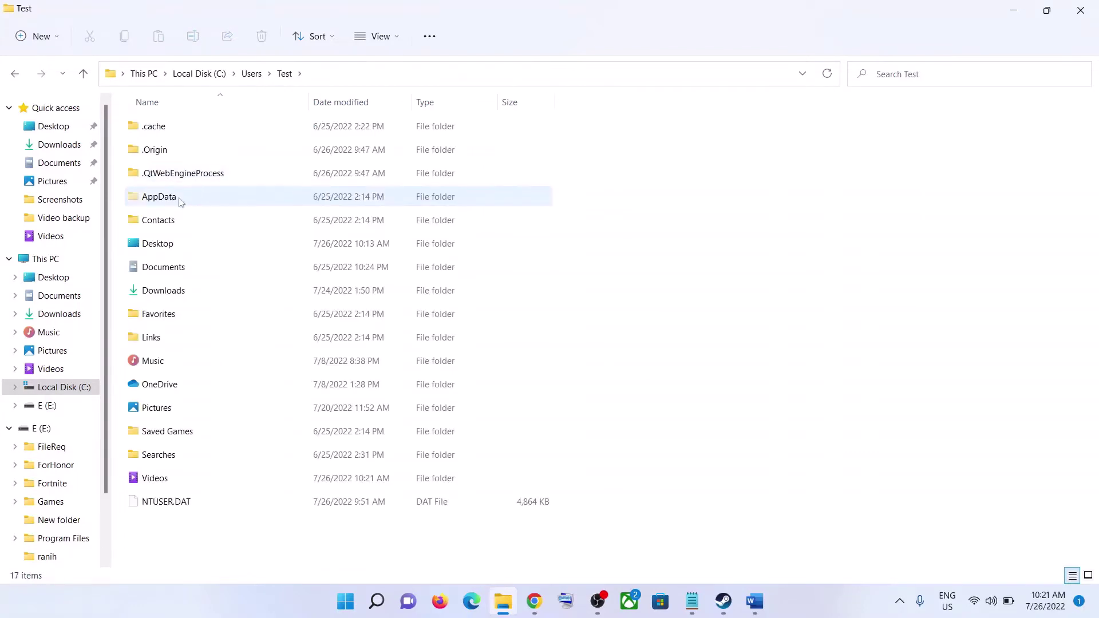
- Check in the view options whether hidden items are shown, so that the AppData folder can be accessed
{"action": "left_click", "coordinate": [177, 198]}
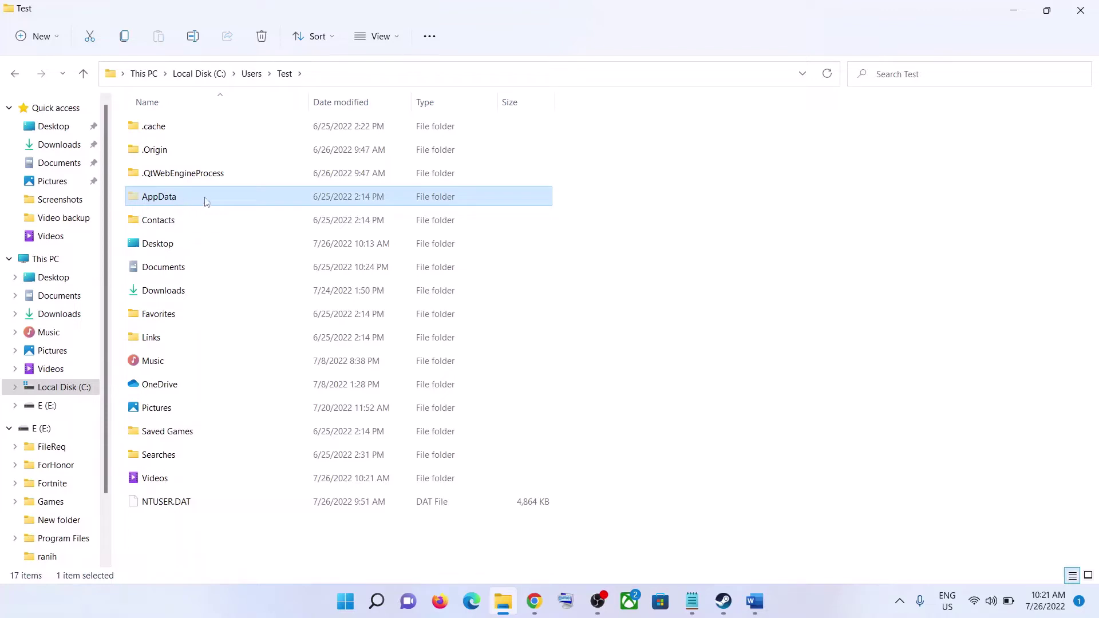
{"action": "left_click", "coordinate": [401, 38]}
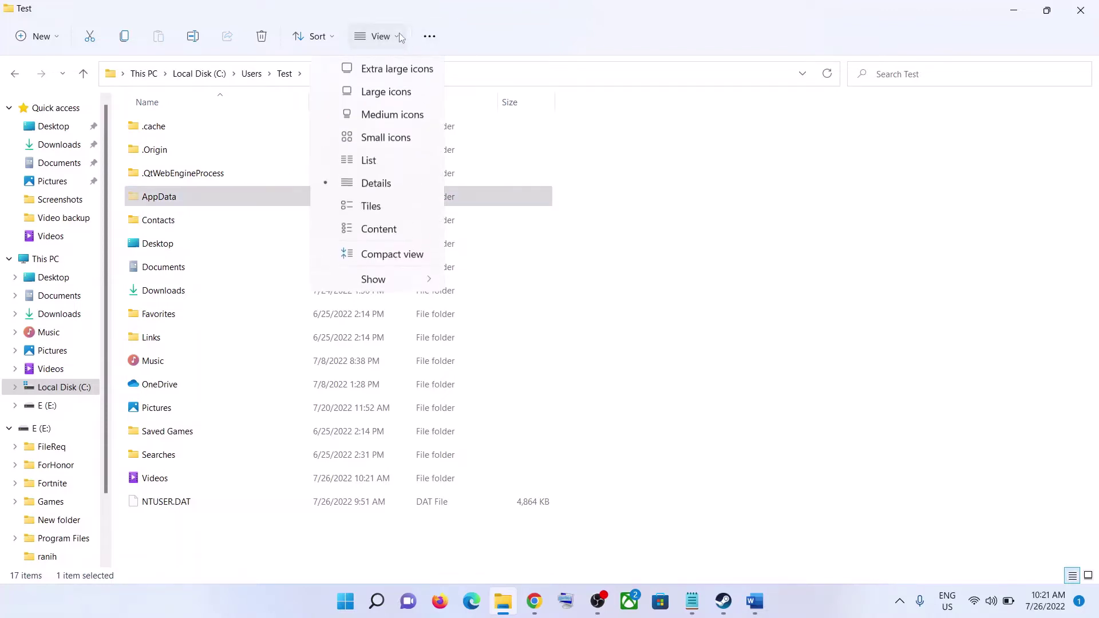
{"action": "mouse_move", "coordinate": [372, 280]}
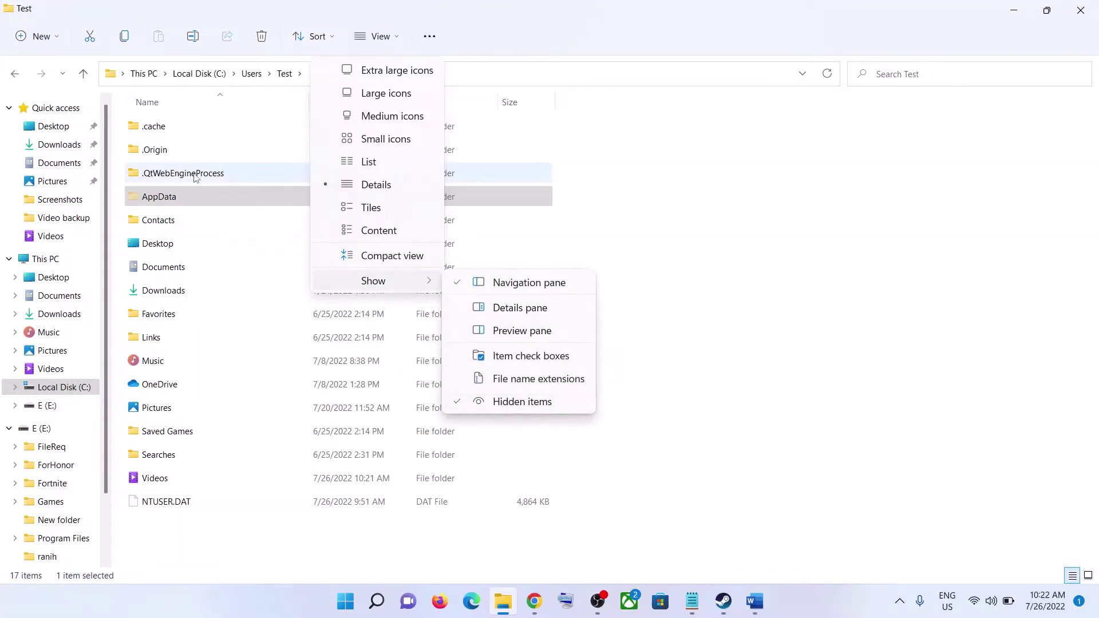
{"action": "left_click", "coordinate": [183, 194]}
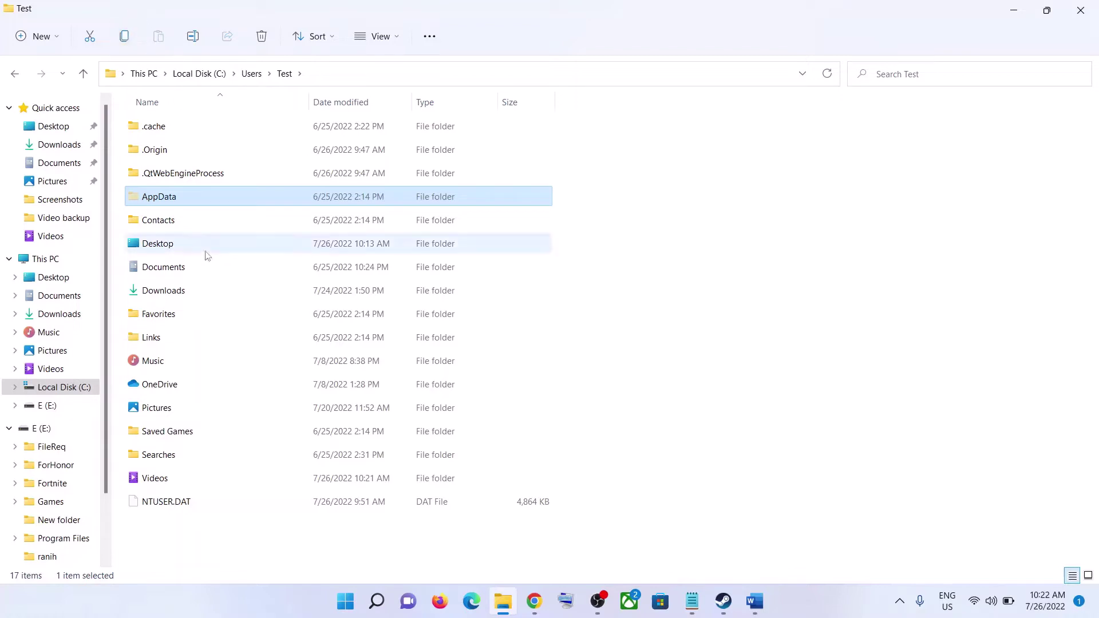
- Go to AppData\Local, look inside the Baldur's Gate - Dark Alliance II folder, and return to Local
{"action": "double_click", "coordinate": [209, 198]}
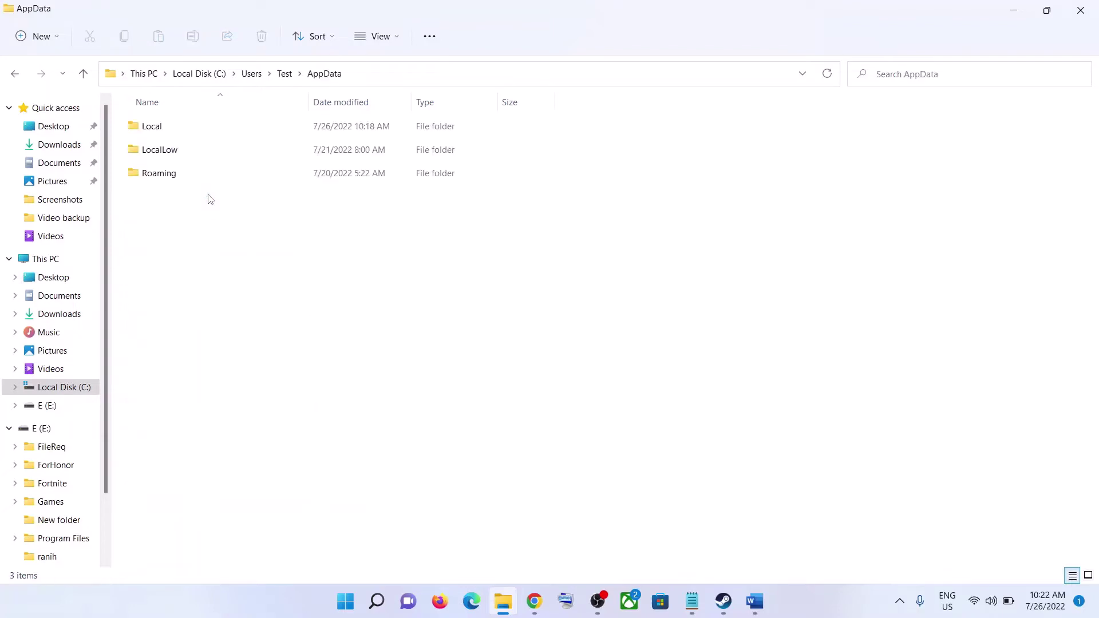
{"action": "double_click", "coordinate": [176, 138]}
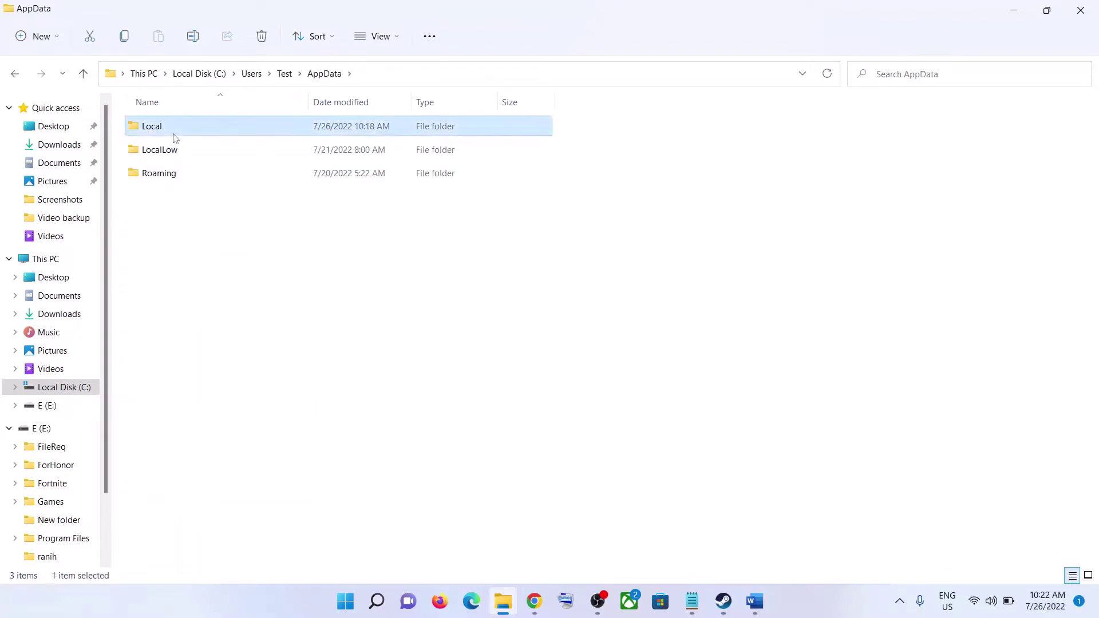
{"action": "left_click", "coordinate": [161, 184]}
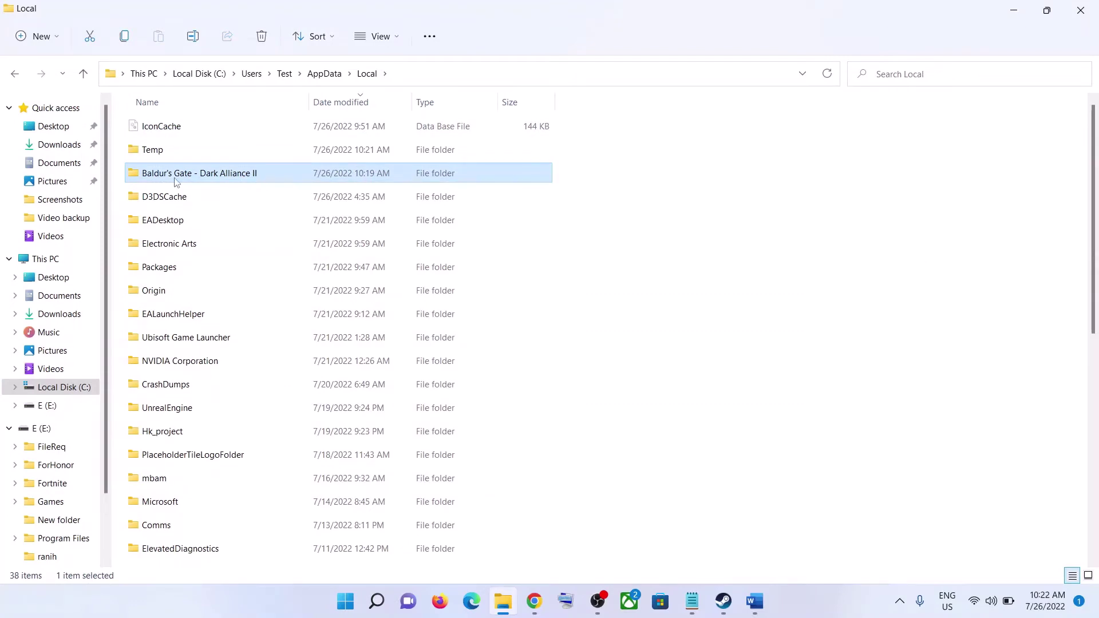
{"action": "double_click", "coordinate": [176, 182]}
{"action": "left_click", "coordinate": [85, 72]}
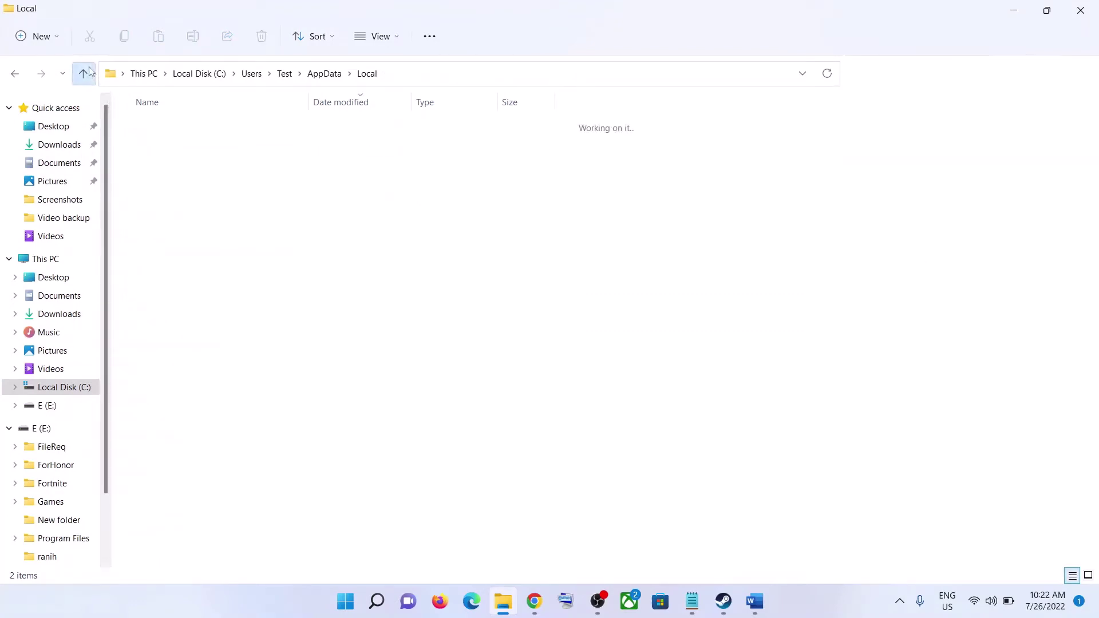
- Review the Step 3 progress-loss warning in the Word notes, and delete the Baldur's Gate - Dark Alliance II folder from AppData\Local
{"action": "left_click", "coordinate": [764, 607]}
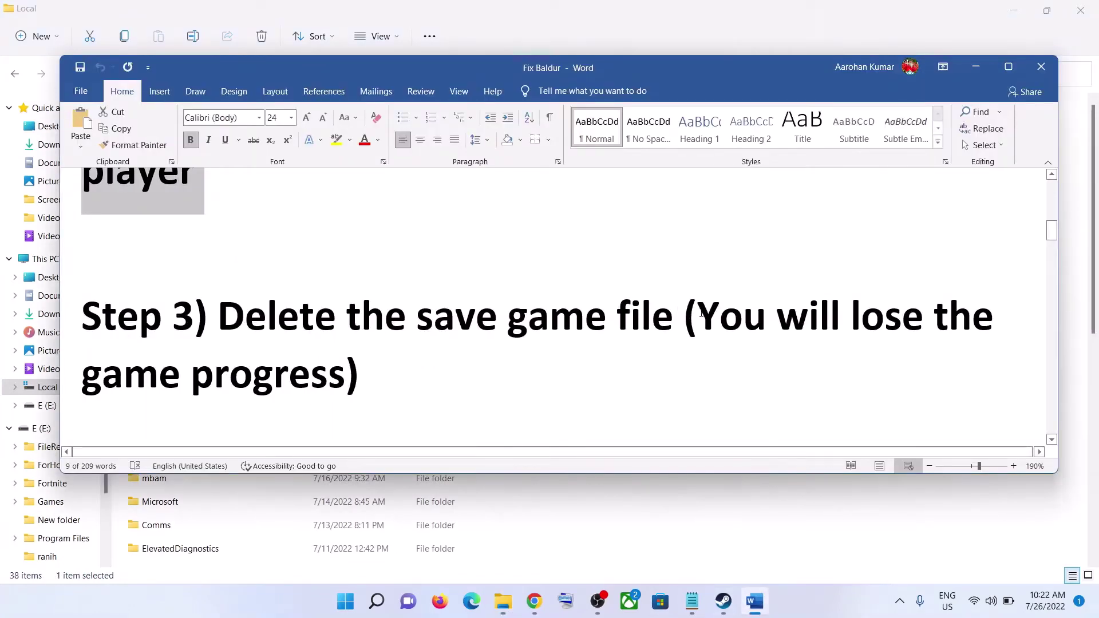
{"action": "left_click_drag", "start_coordinate": [702, 313], "coordinate": [344, 387]}
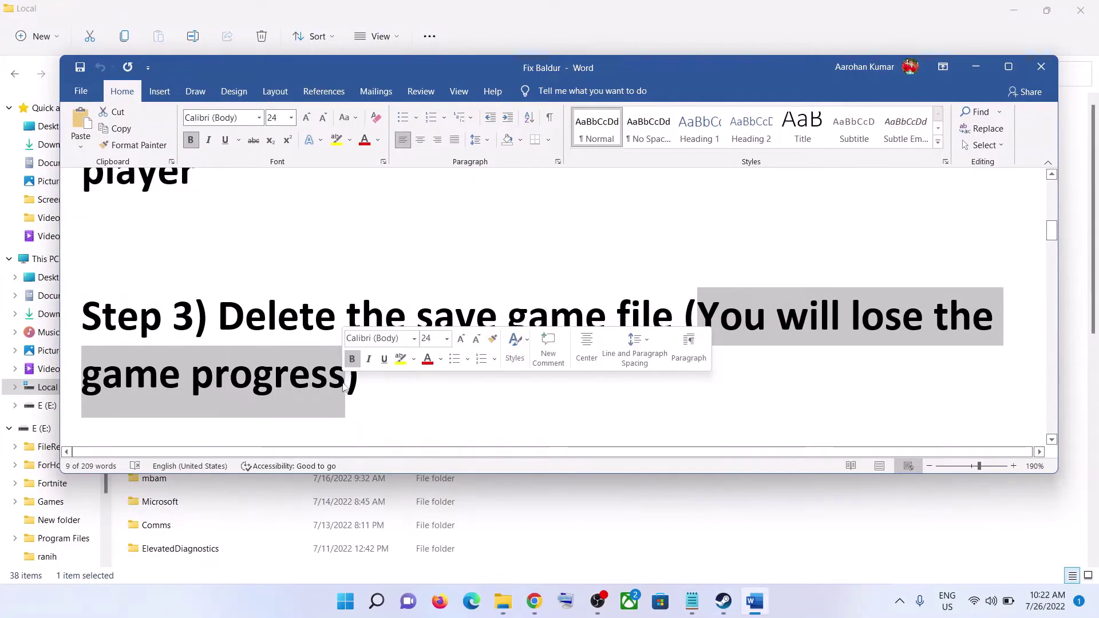
{"action": "left_click", "coordinate": [983, 74]}
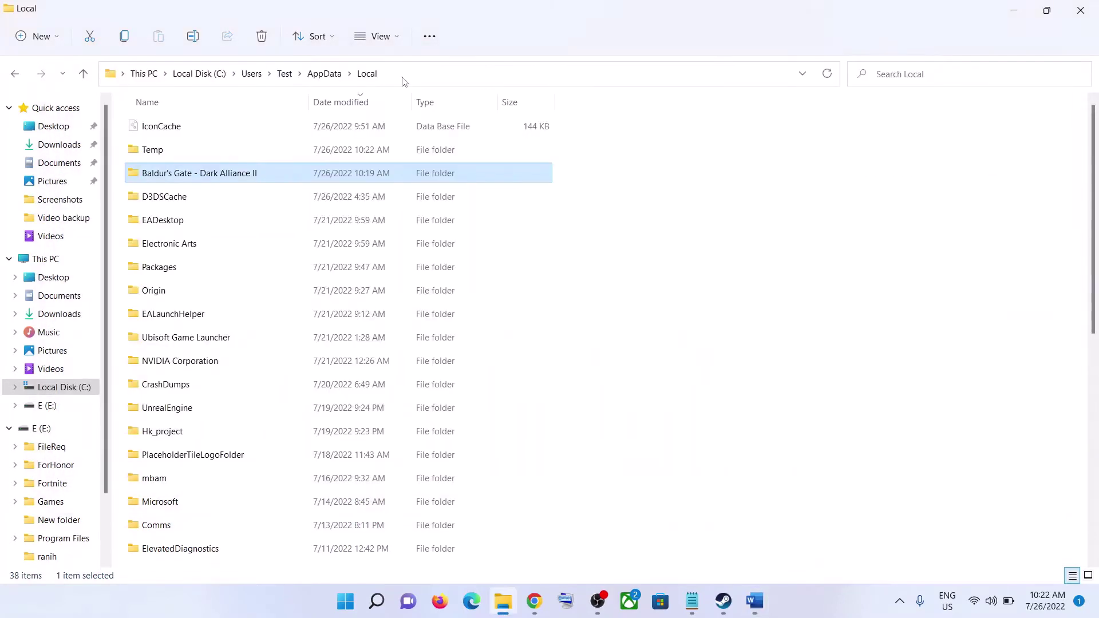
{"action": "right_click", "coordinate": [233, 178]}
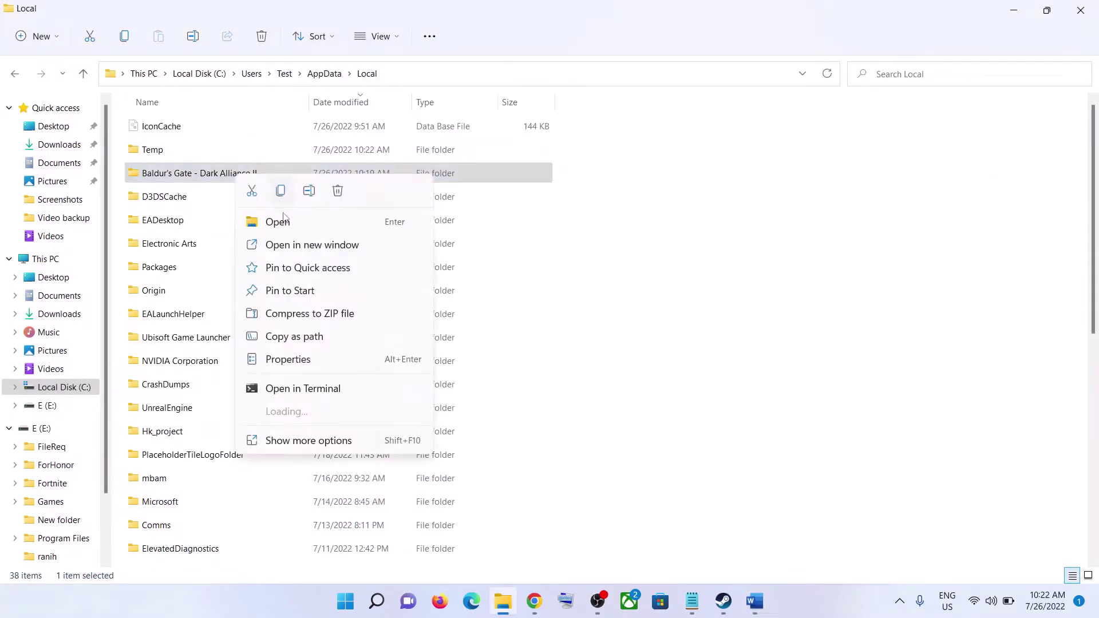
{"action": "left_click", "coordinate": [338, 193]}
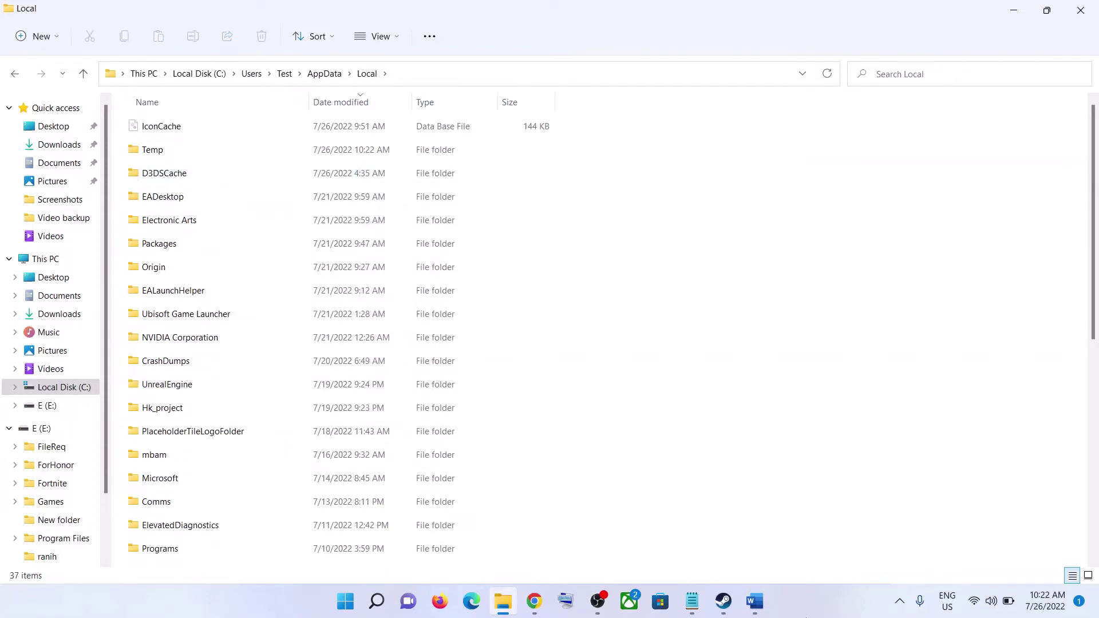
- Switch to the Word notes and read Step 4 on starting a new game and Step 5 on cleanly installing the graphics driver
{"action": "left_click", "coordinate": [759, 605]}
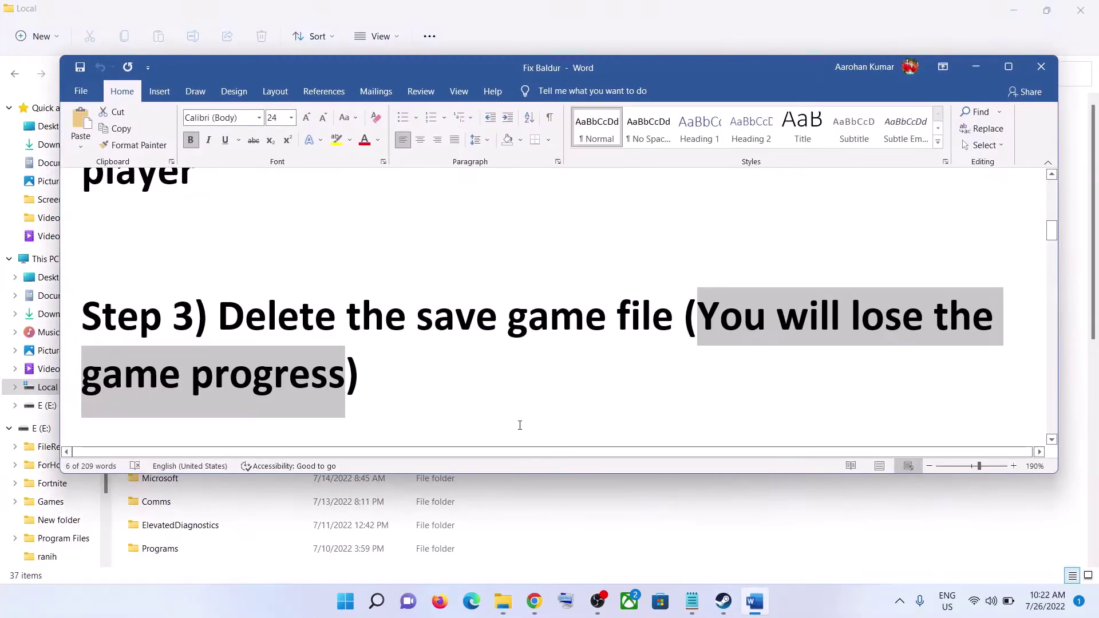
{"action": "scroll", "coordinate": [518, 422], "scroll_direction": "down", "scroll_amount": 2}
{"action": "scroll", "coordinate": [520, 426], "scroll_direction": "down", "scroll_amount": 2}
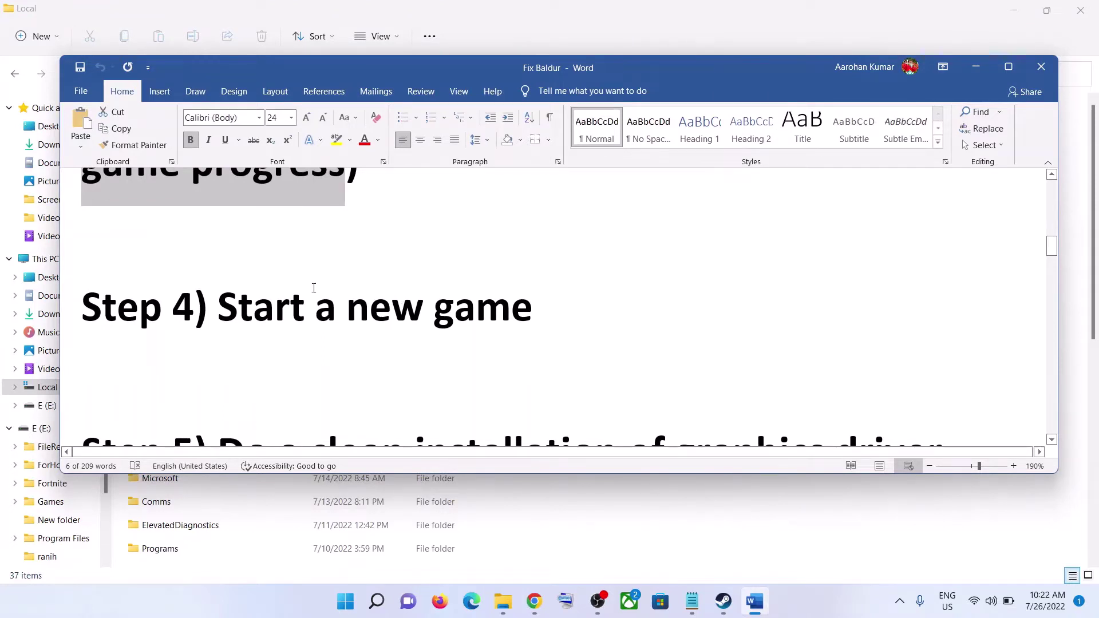
{"action": "left_click_drag", "start_coordinate": [218, 312], "coordinate": [486, 321]}
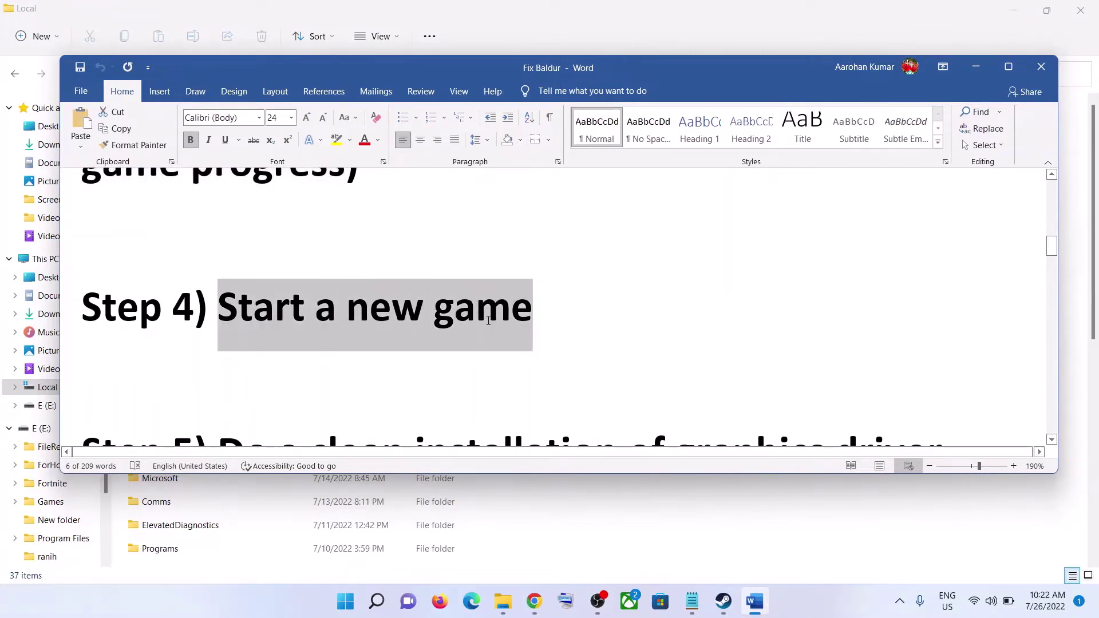
{"action": "scroll", "coordinate": [351, 325], "scroll_direction": "down", "scroll_amount": 4}
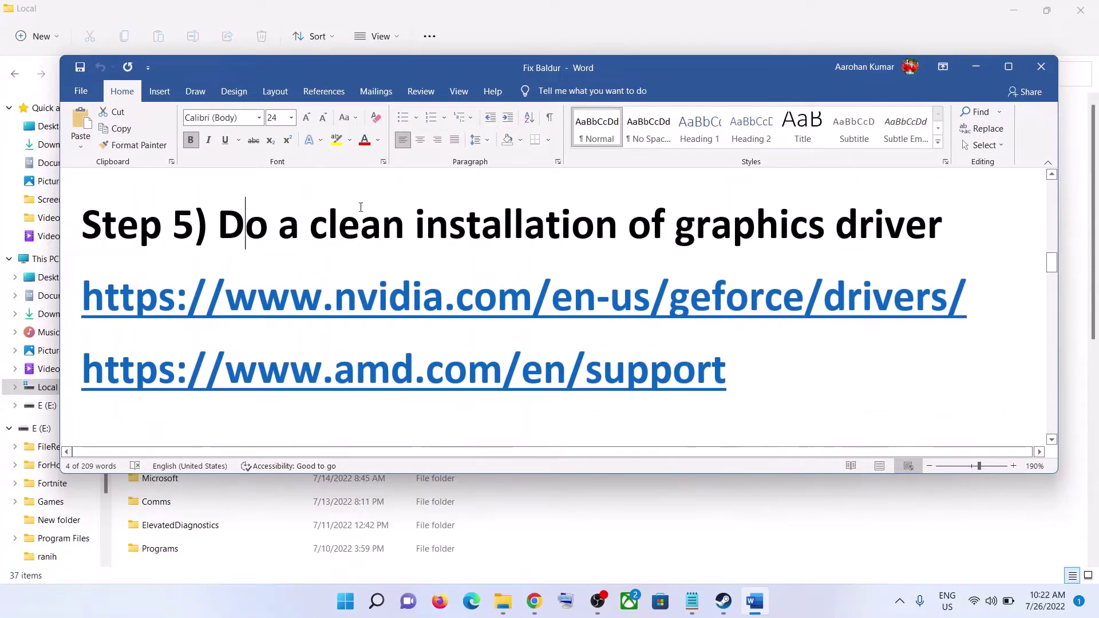
{"action": "left_click_drag", "start_coordinate": [246, 223], "coordinate": [831, 226]}
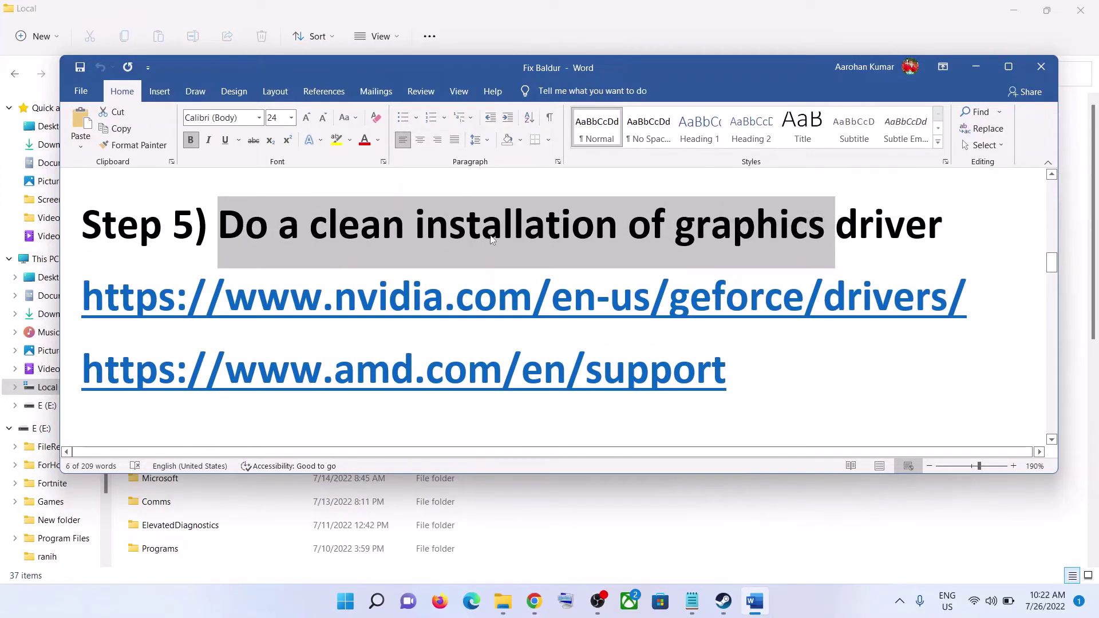
{"action": "left_click_drag", "start_coordinate": [421, 283], "coordinate": [497, 298]}
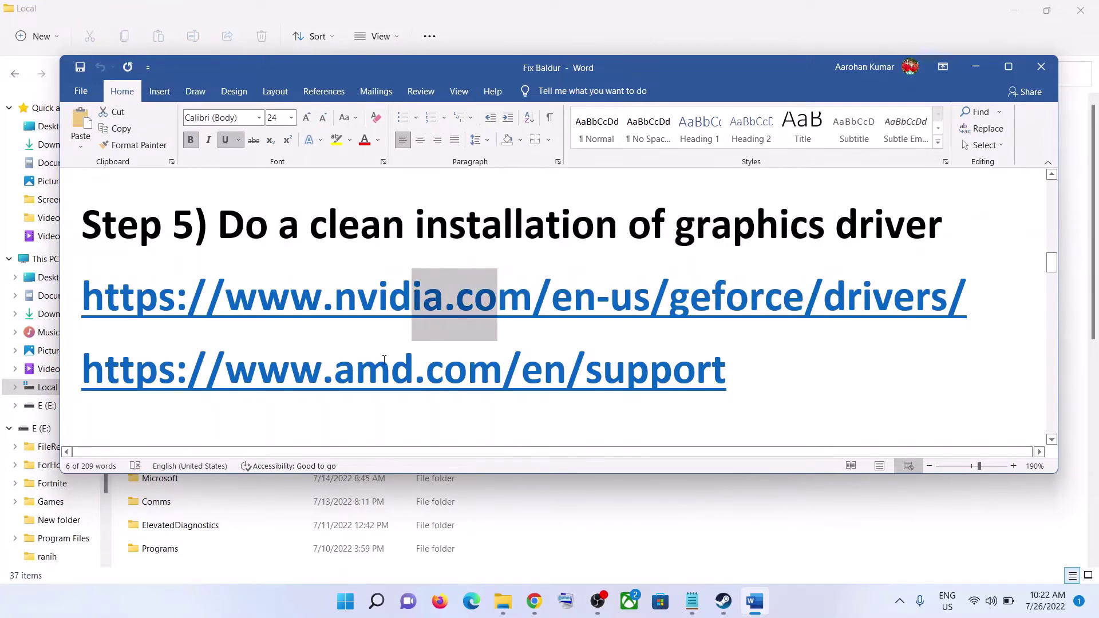
{"action": "left_click_drag", "start_coordinate": [368, 369], "coordinate": [519, 396]}
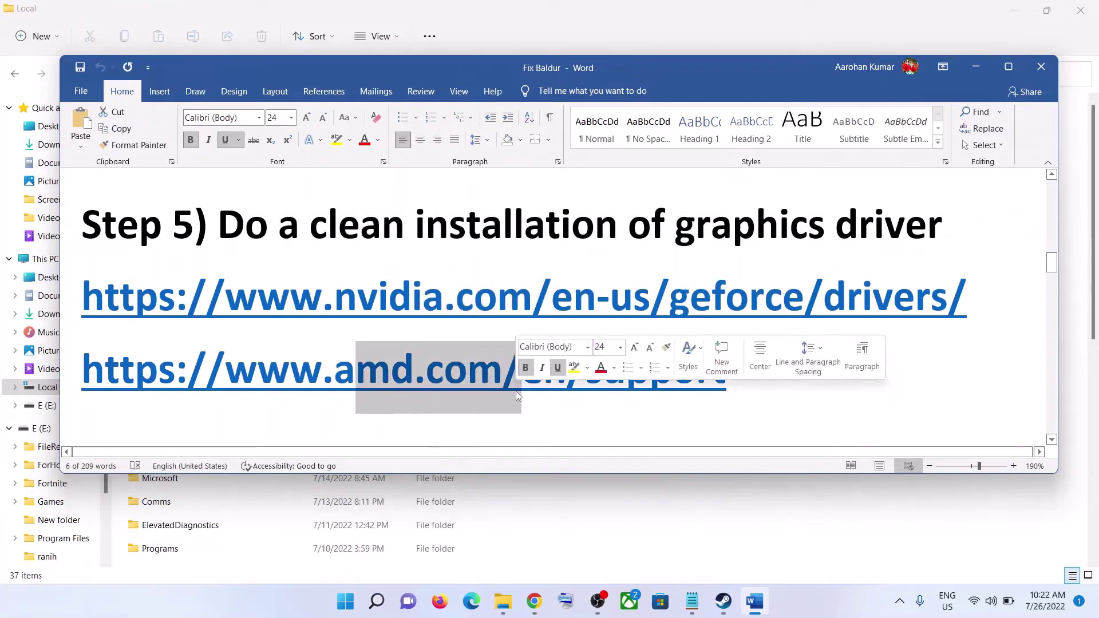
- On NVIDIA's driver page, review the product series, product and operating system choices, and search for the GeForce GTX 1050 notebook driver for Windows 10 64-bit
{"action": "left_click", "coordinate": [824, 612]}
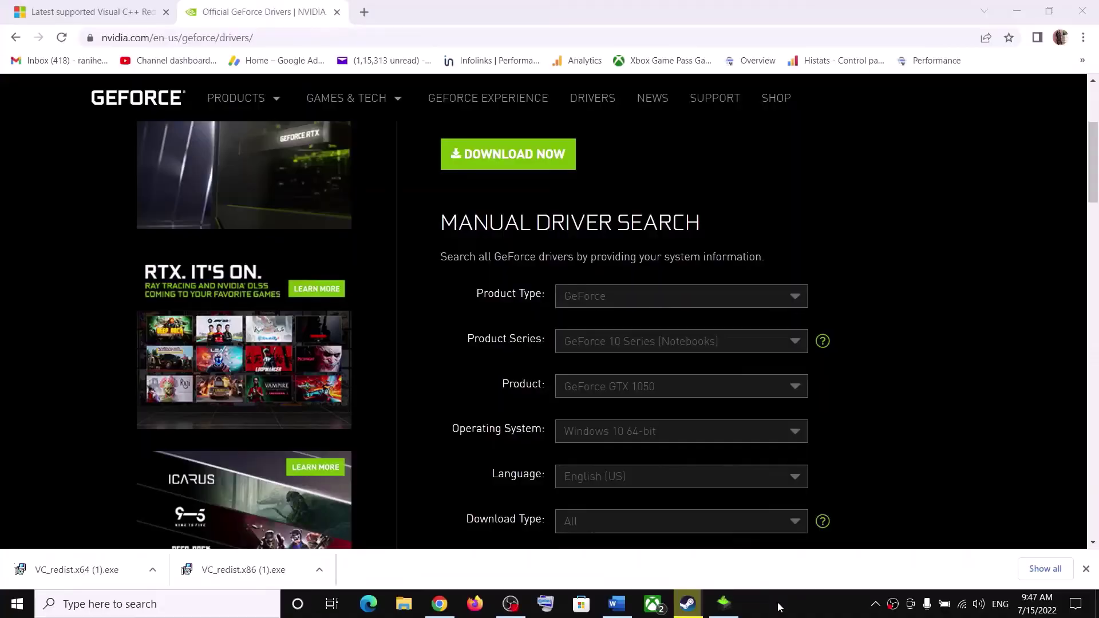
{"action": "left_click", "coordinate": [662, 347]}
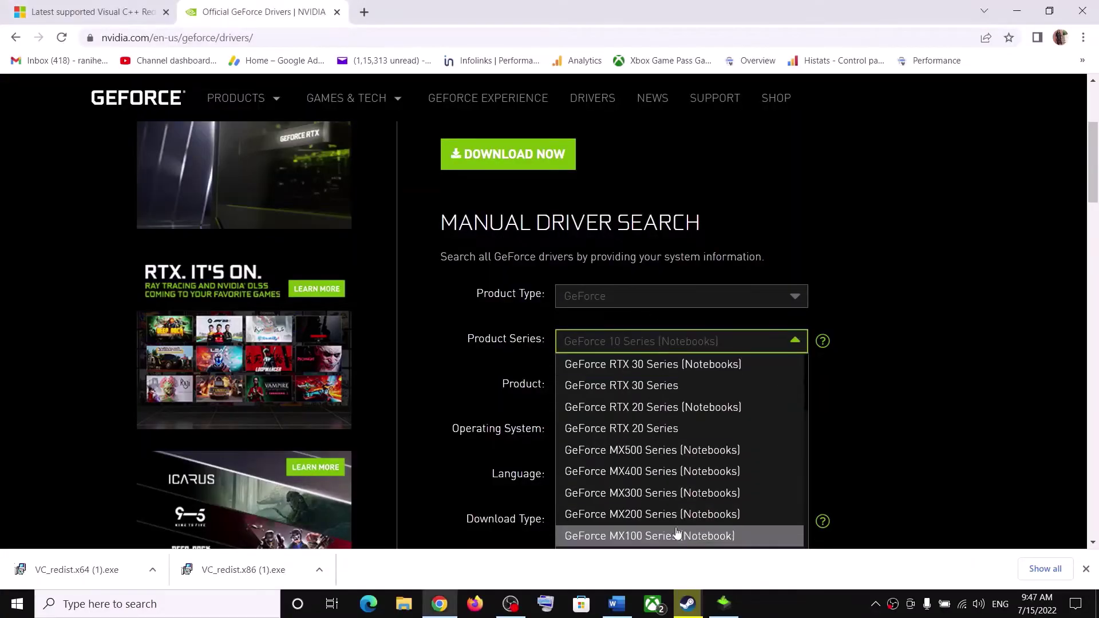
{"action": "left_click", "coordinate": [857, 380]}
{"action": "left_click", "coordinate": [675, 393]}
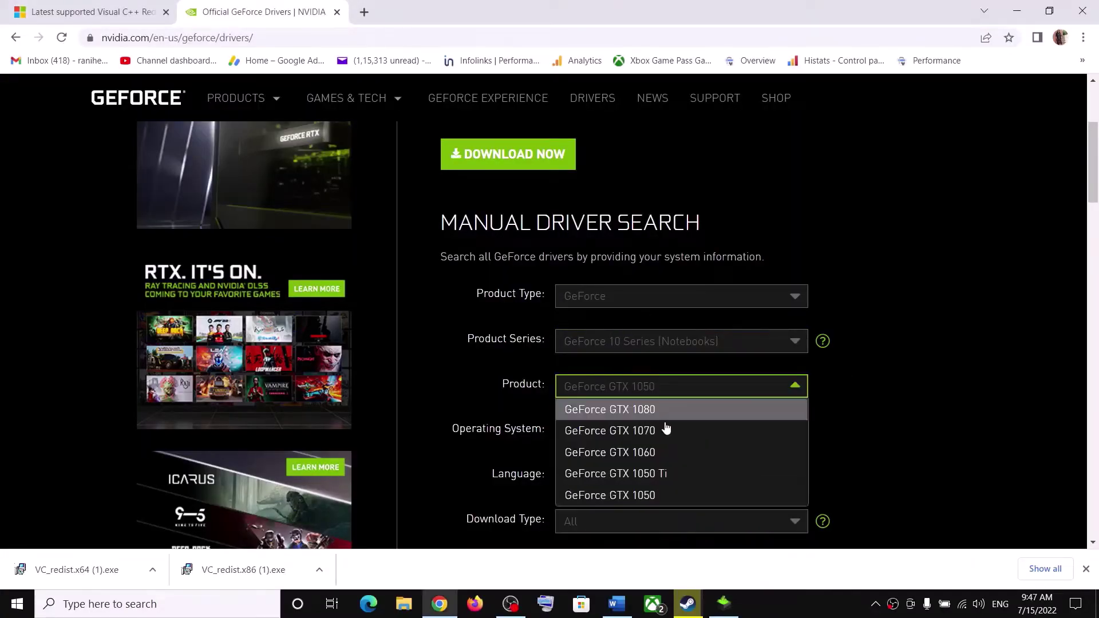
{"action": "left_click", "coordinate": [848, 403]}
{"action": "scroll", "coordinate": [847, 400], "scroll_direction": "down", "scroll_amount": 3}
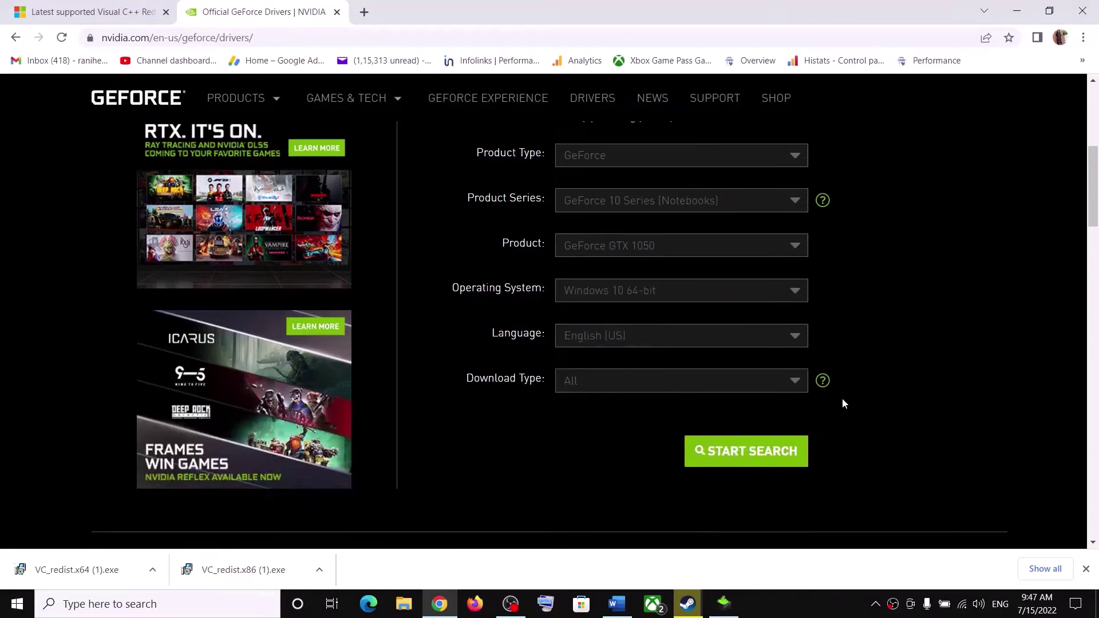
{"action": "left_click", "coordinate": [626, 288]}
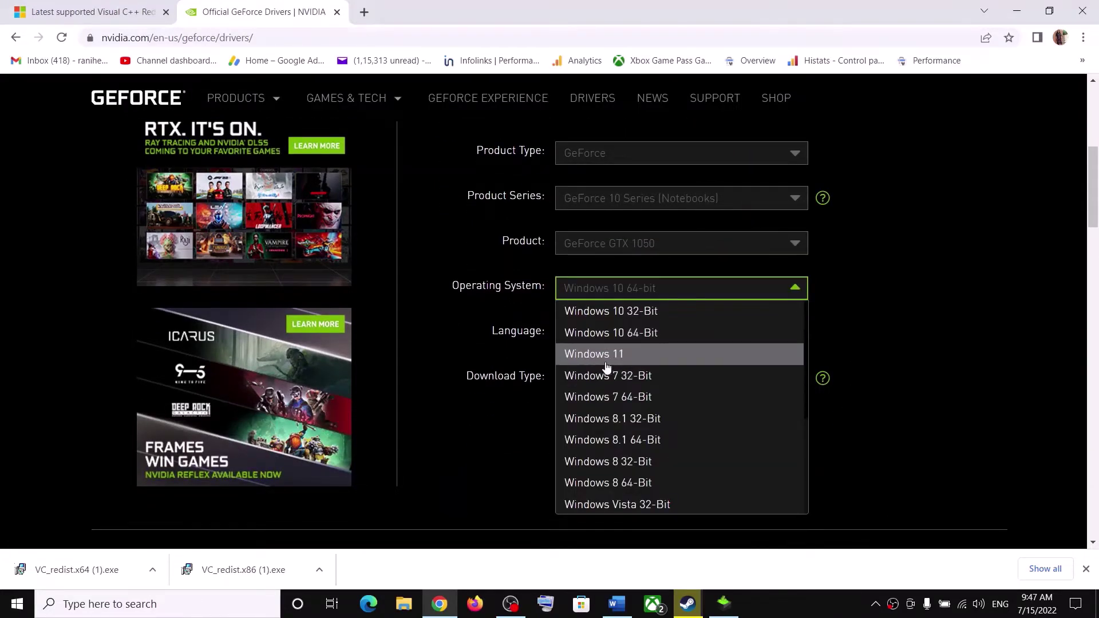
{"action": "left_click", "coordinate": [910, 324]}
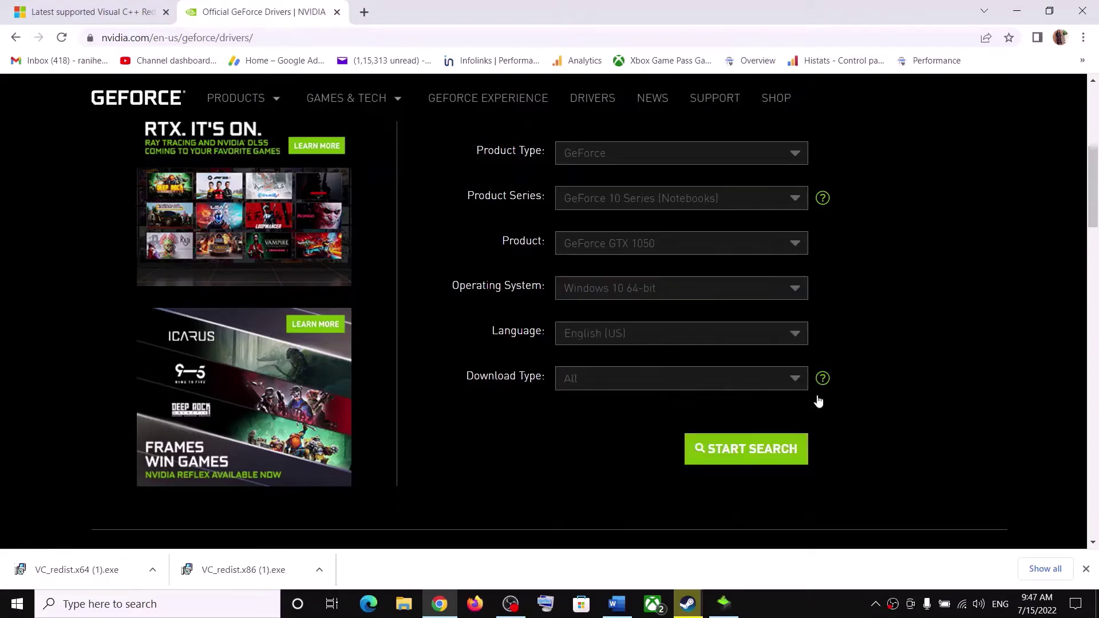
{"action": "left_click", "coordinate": [779, 452]}
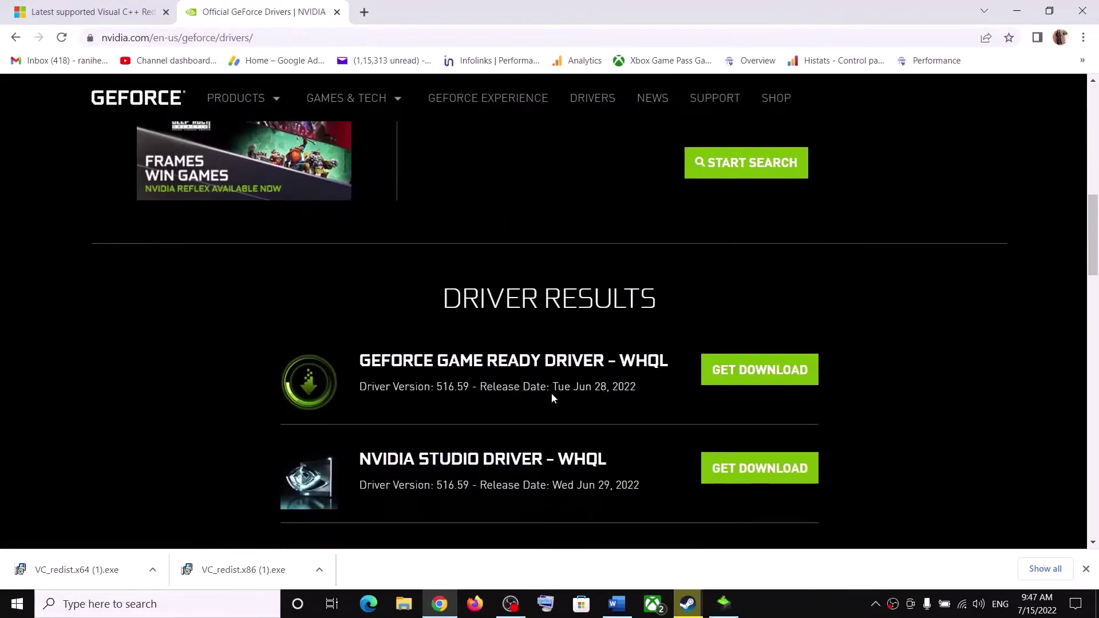
- Check the version of the GeForce Game Ready Driver in the results, and download driver 516.59
{"action": "left_click_drag", "start_coordinate": [360, 361], "coordinate": [541, 362]}
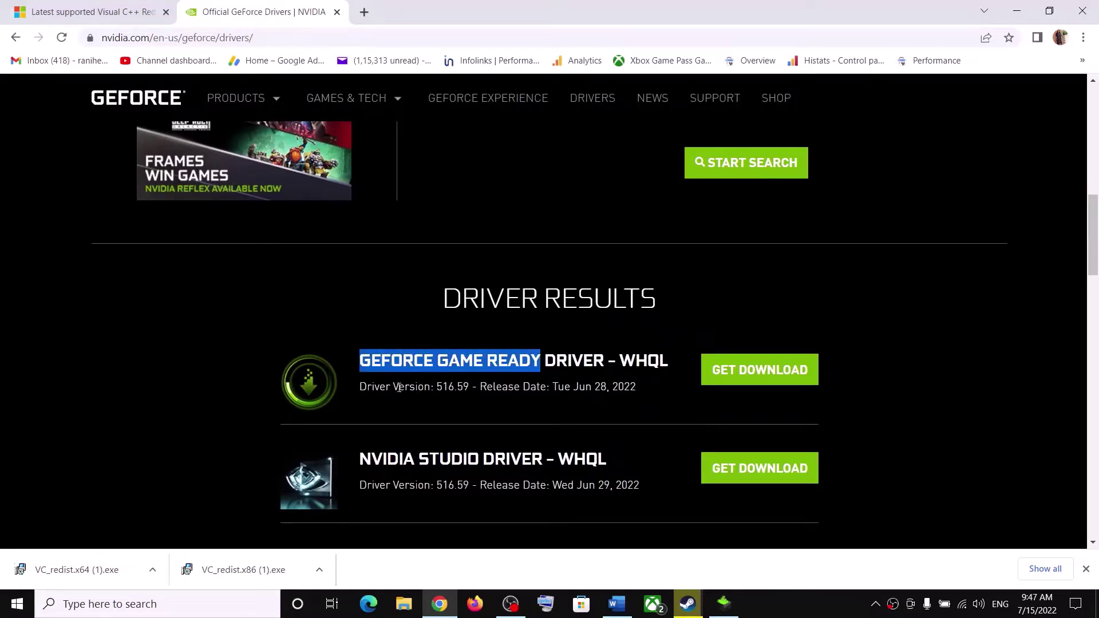
{"action": "left_click_drag", "start_coordinate": [399, 387], "coordinate": [480, 387]}
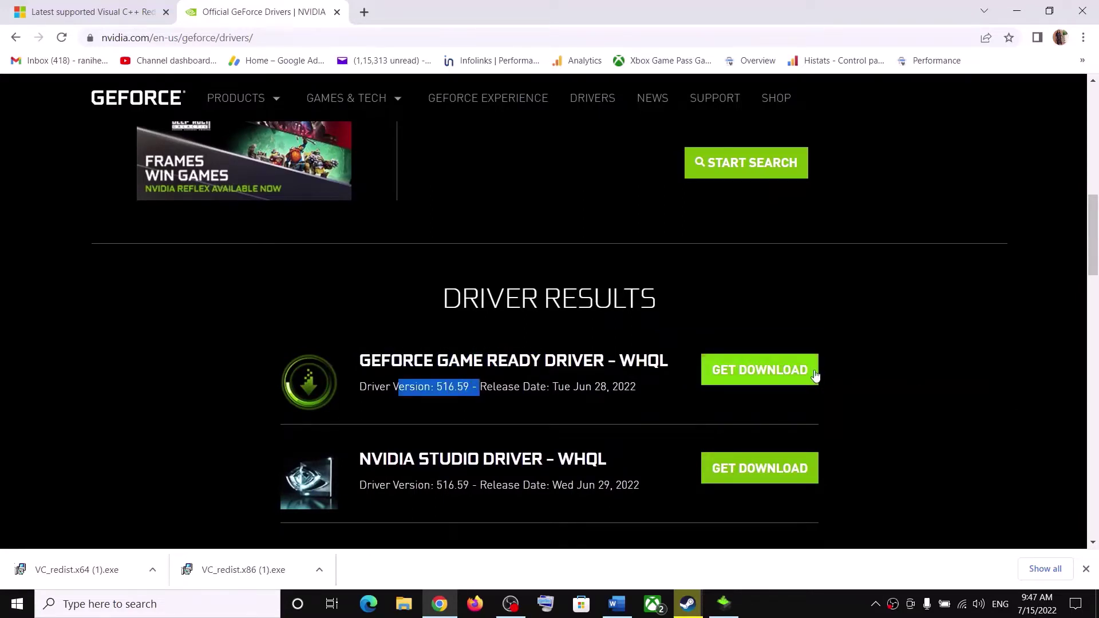
{"action": "left_click", "coordinate": [774, 375]}
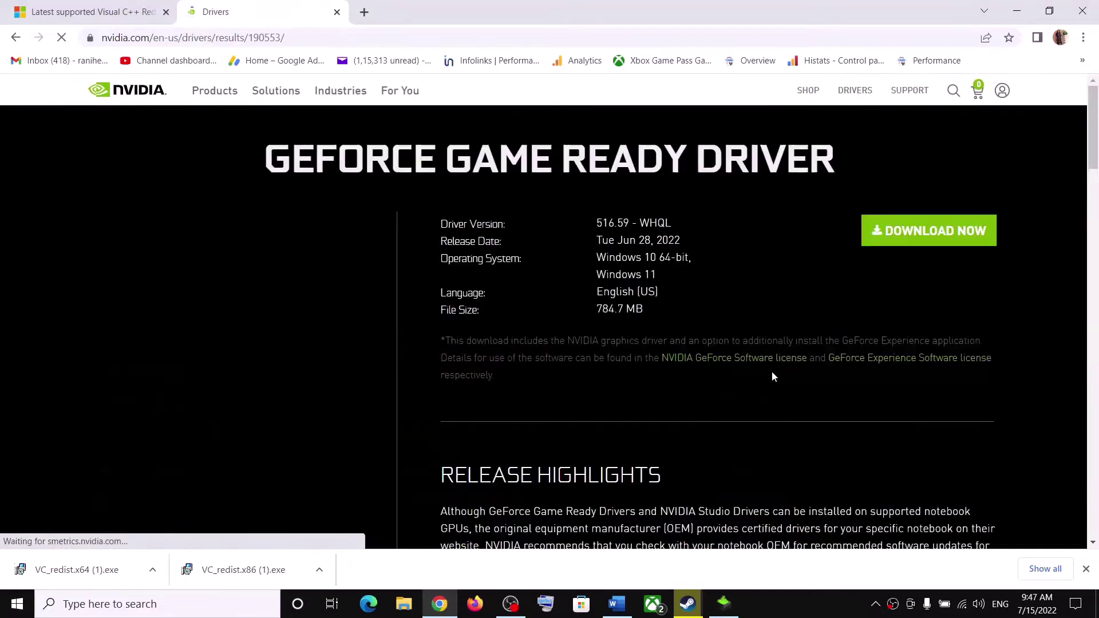
{"action": "left_click", "coordinate": [921, 237]}
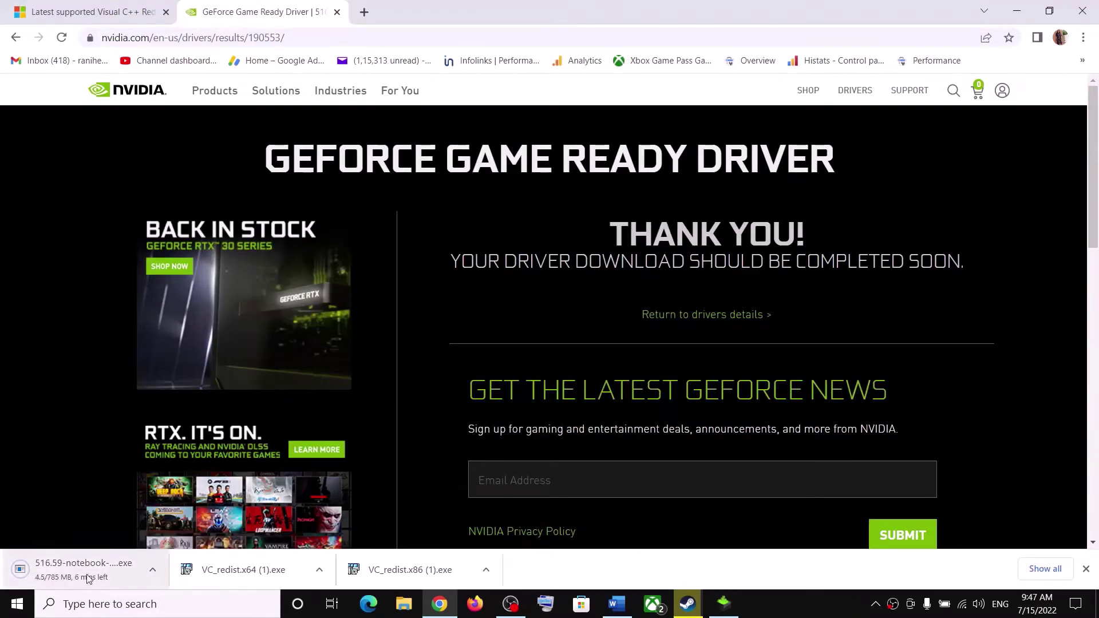
- In the NVIDIA installer, accept the license, choose Custom (Advanced), and proceed with Perform a clean installation enabled
{"action": "left_click", "coordinate": [724, 604]}
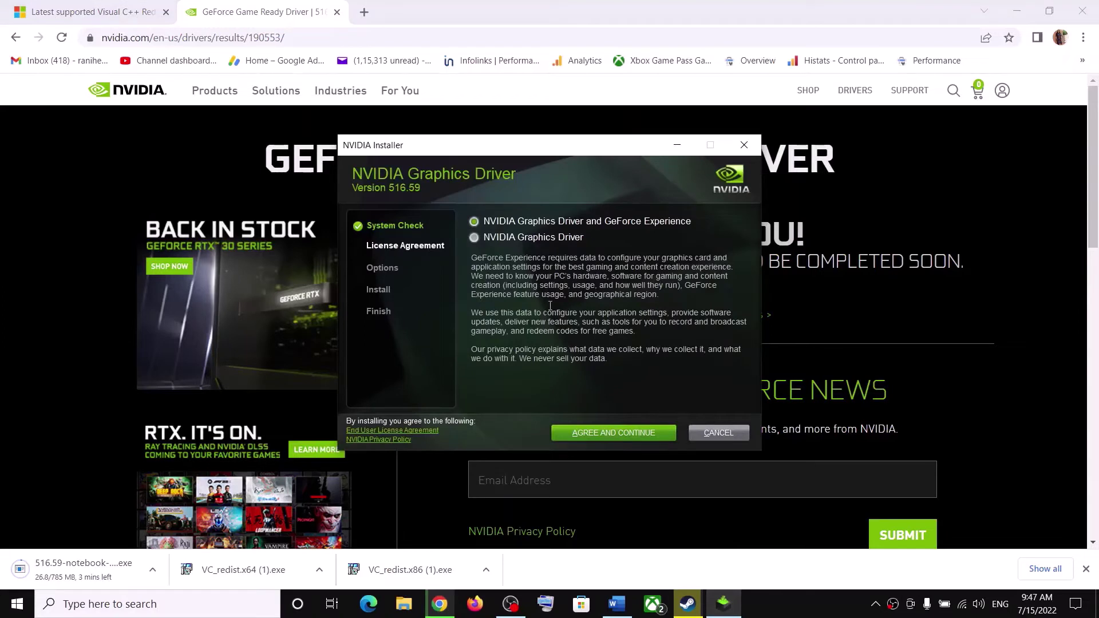
{"action": "left_click", "coordinate": [582, 435]}
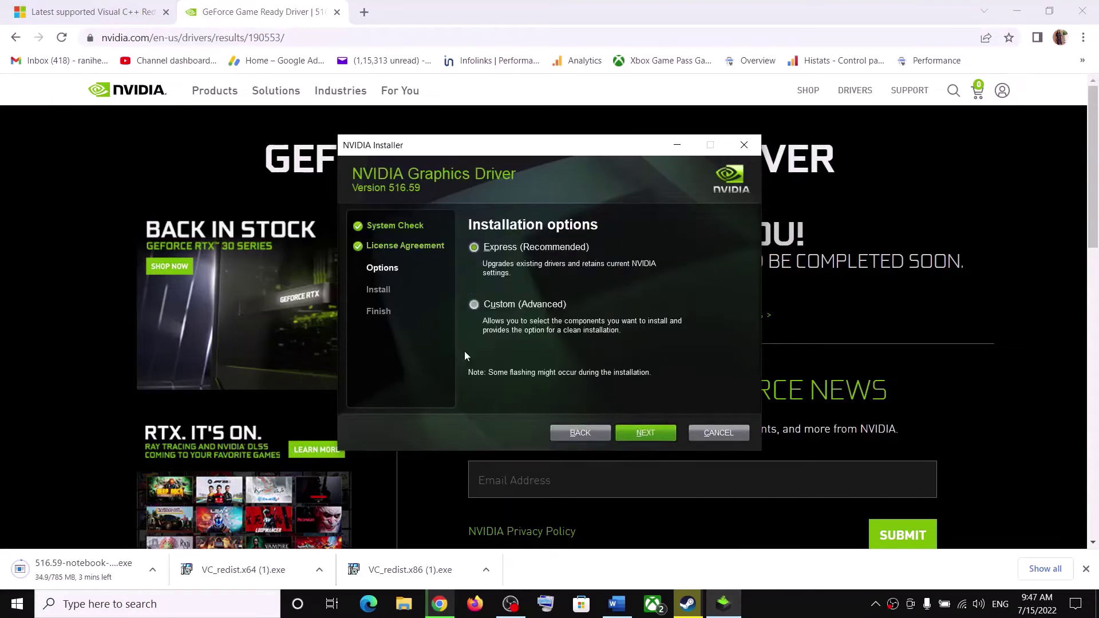
{"action": "left_click", "coordinate": [475, 305]}
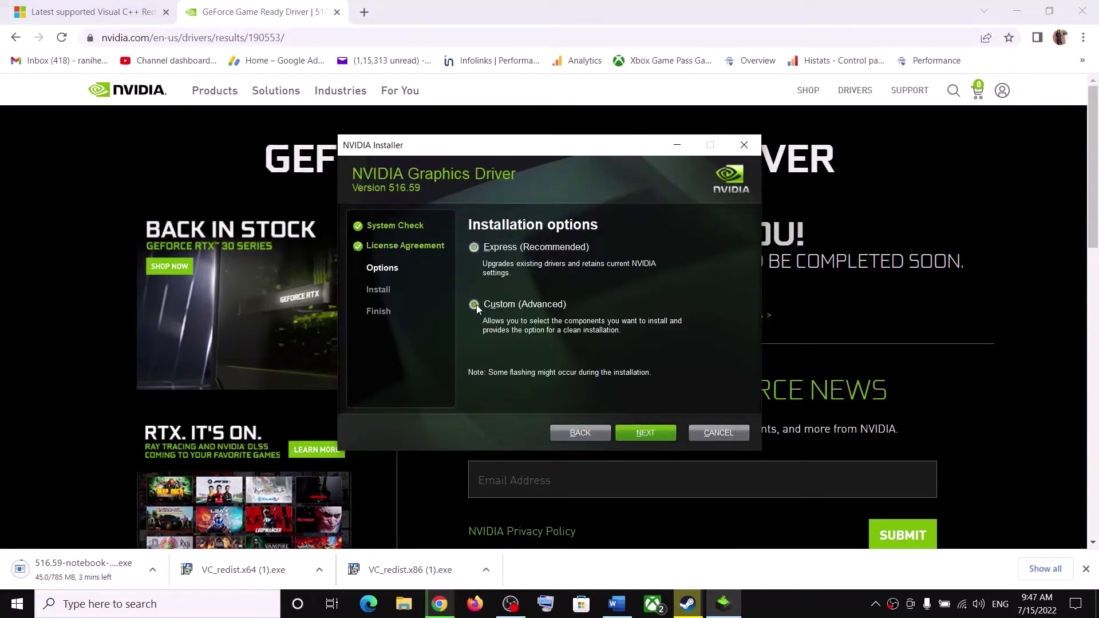
{"action": "left_click", "coordinate": [654, 438]}
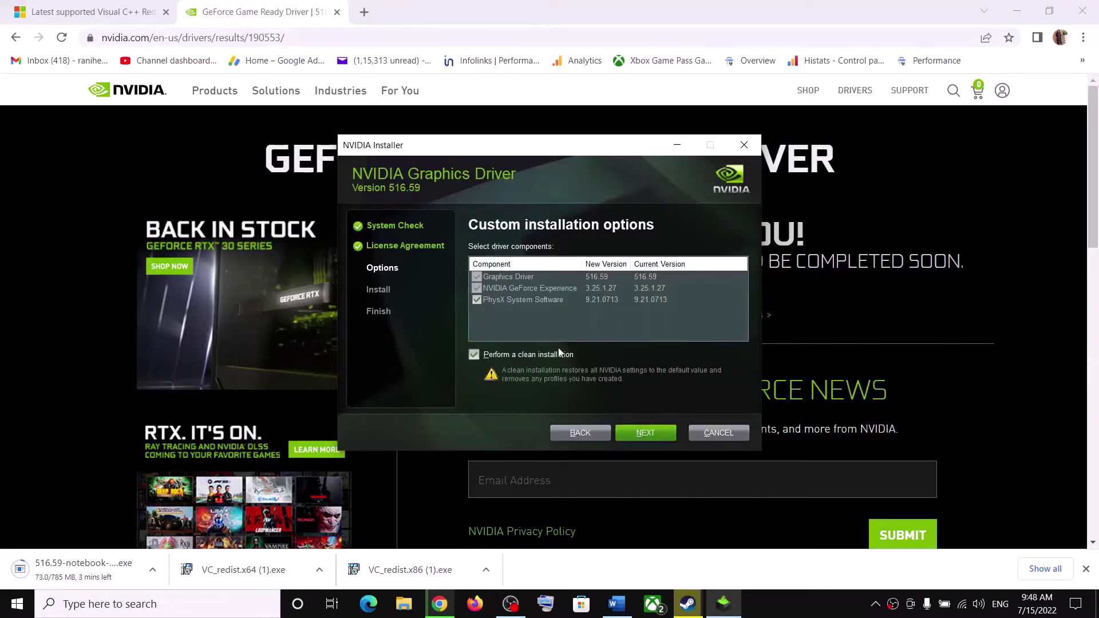
{"action": "left_click", "coordinate": [655, 435]}
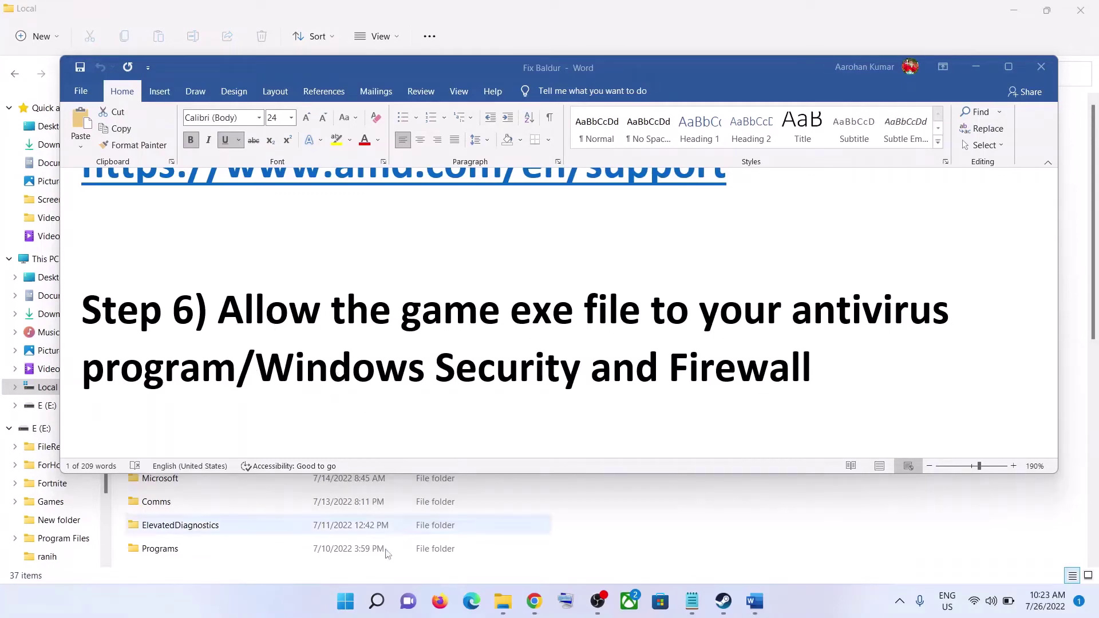
- Open Windows Settings and go through Privacy & security and Windows Security to Virus & threat protection
{"action": "left_click", "coordinate": [345, 601]}
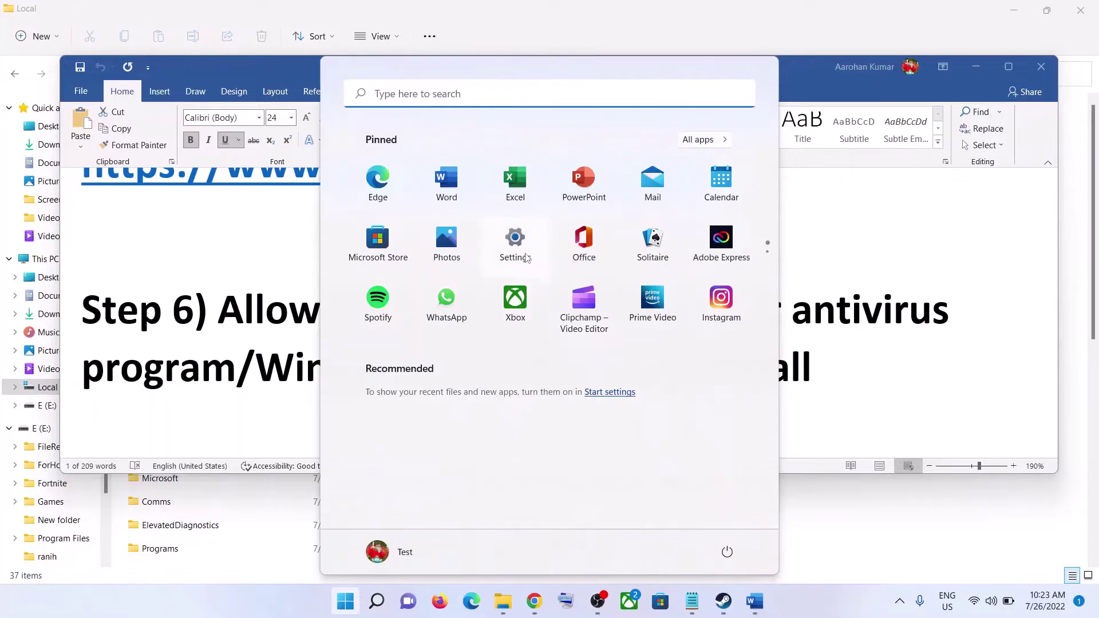
{"action": "left_click", "coordinate": [517, 240]}
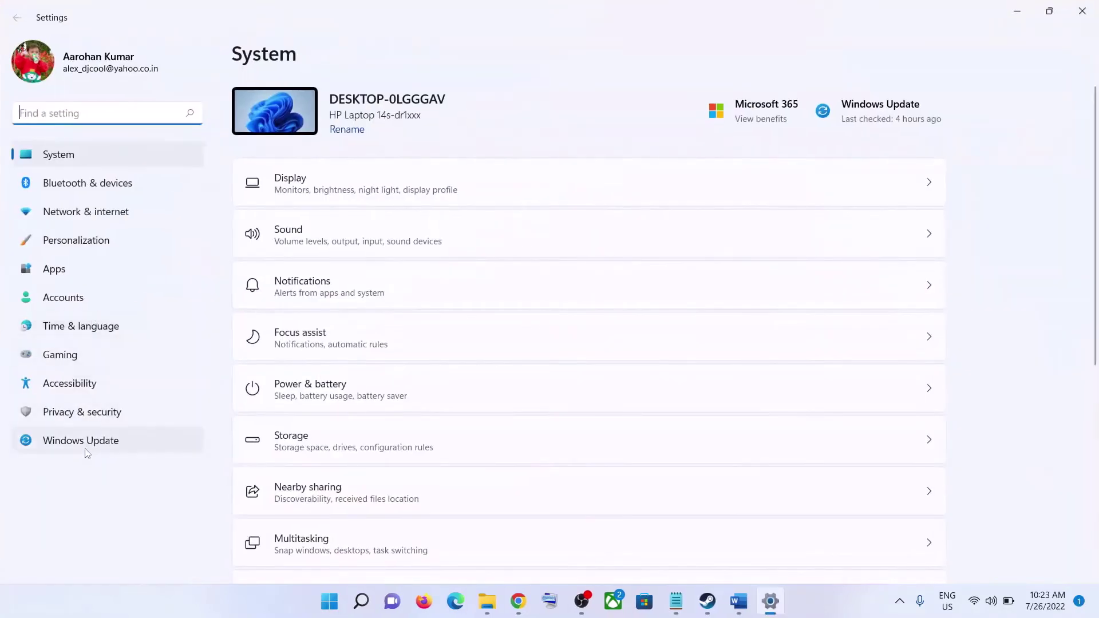
{"action": "left_click", "coordinate": [87, 420]}
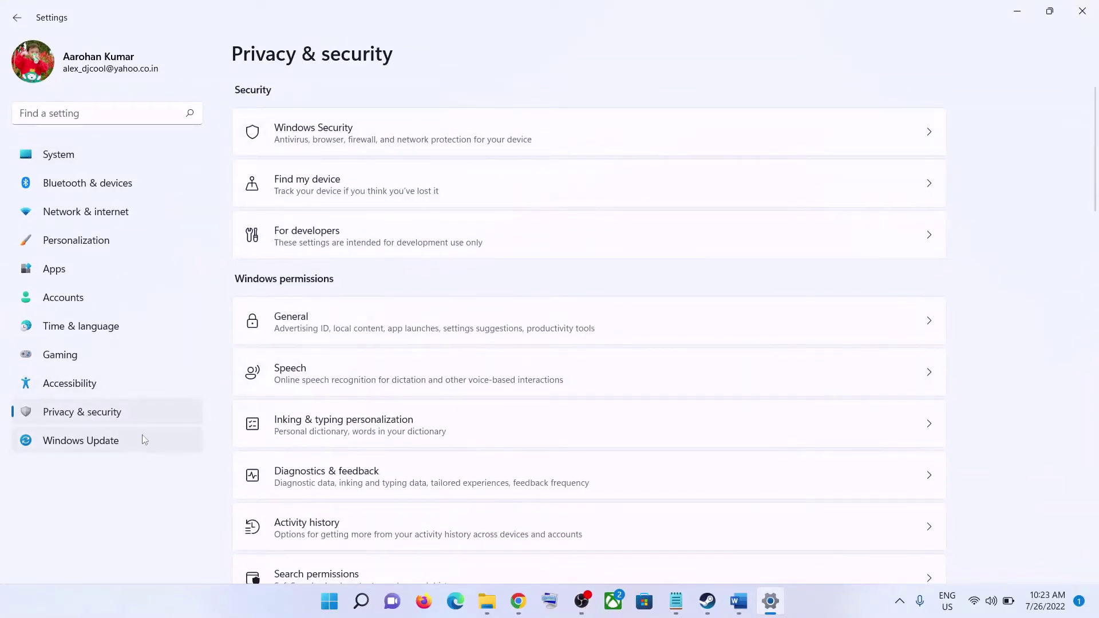
{"action": "left_click", "coordinate": [353, 144]}
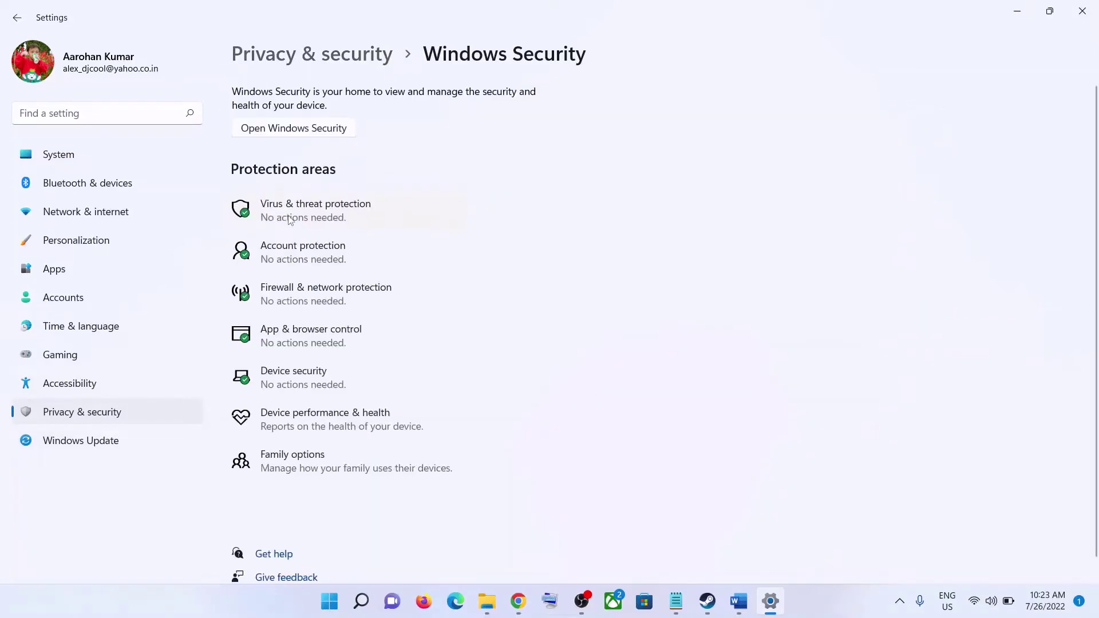
{"action": "left_click", "coordinate": [289, 219]}
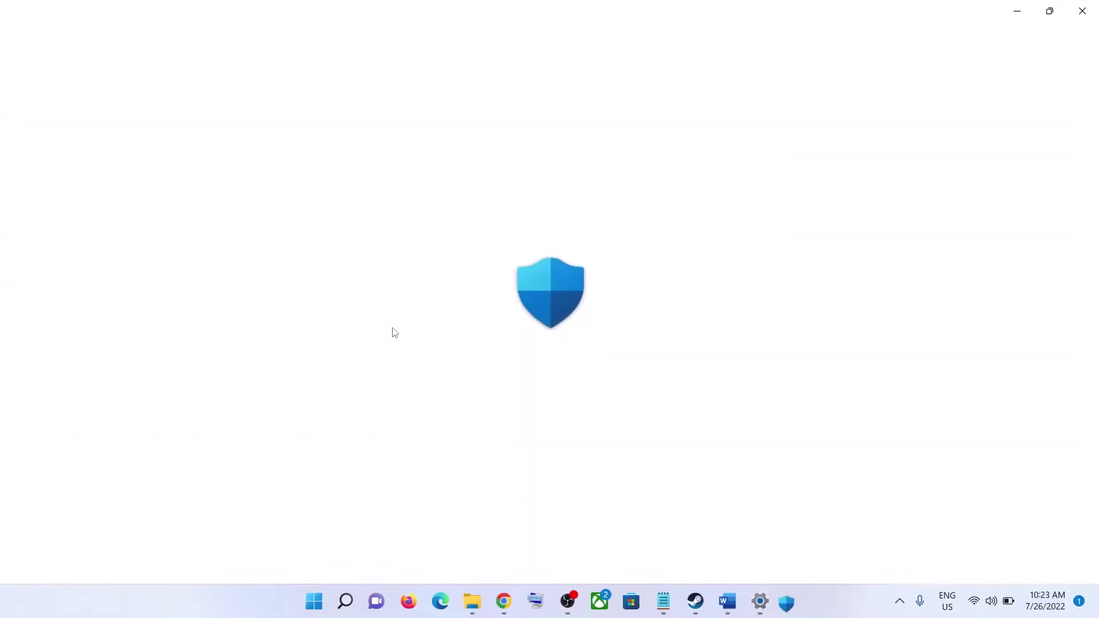
- Open the Controlled folder access allowed apps under Ransomware protection, and start browsing for an app to allow
{"action": "scroll", "coordinate": [320, 458], "scroll_direction": "down", "scroll_amount": 3}
{"action": "scroll", "coordinate": [310, 562], "scroll_direction": "up", "scroll_amount": 1}
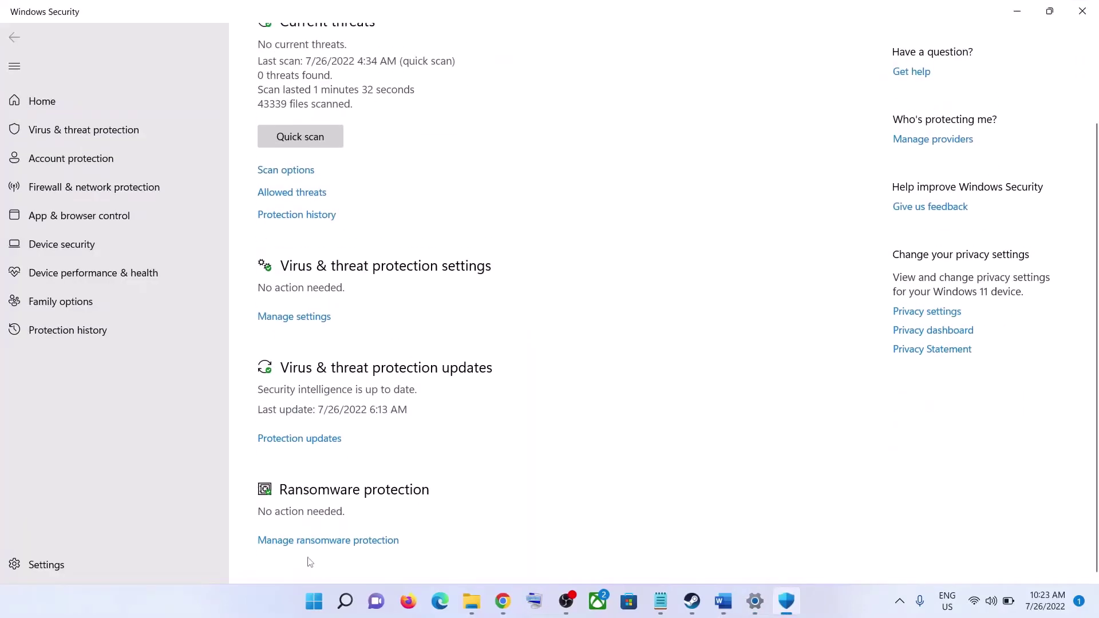
{"action": "left_click", "coordinate": [329, 541]}
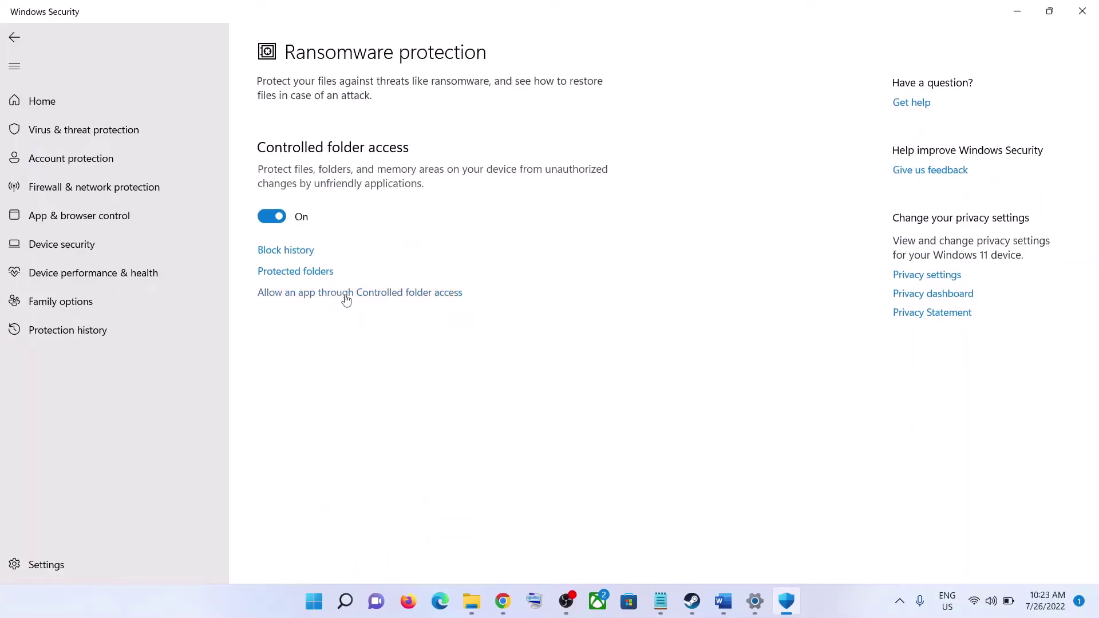
{"action": "left_click", "coordinate": [347, 293]}
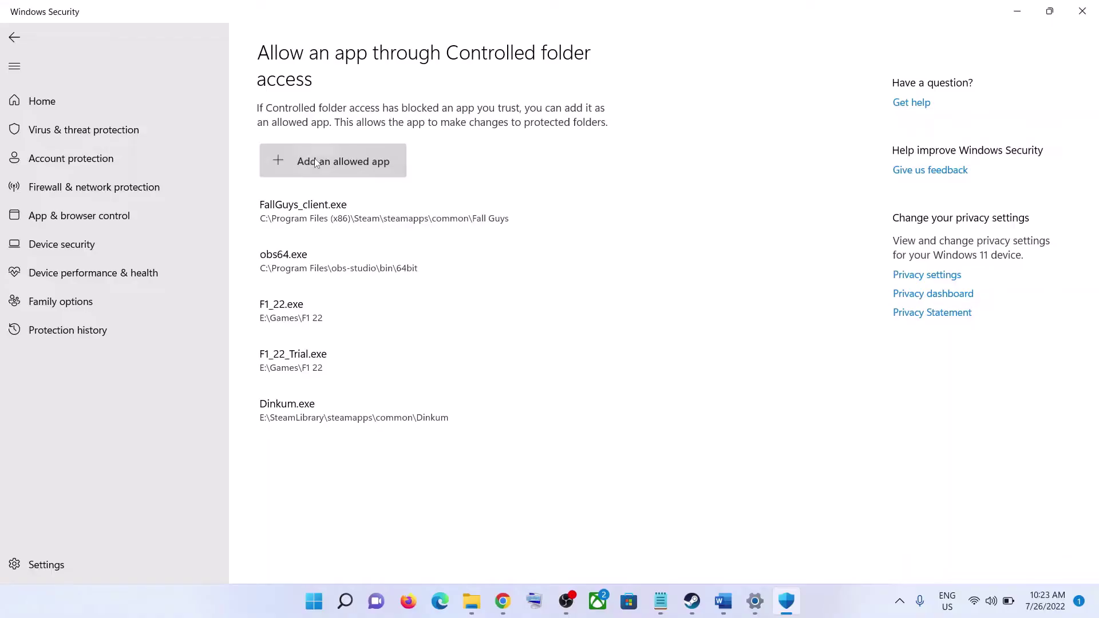
{"action": "left_click", "coordinate": [314, 158]}
{"action": "left_click", "coordinate": [316, 217]}
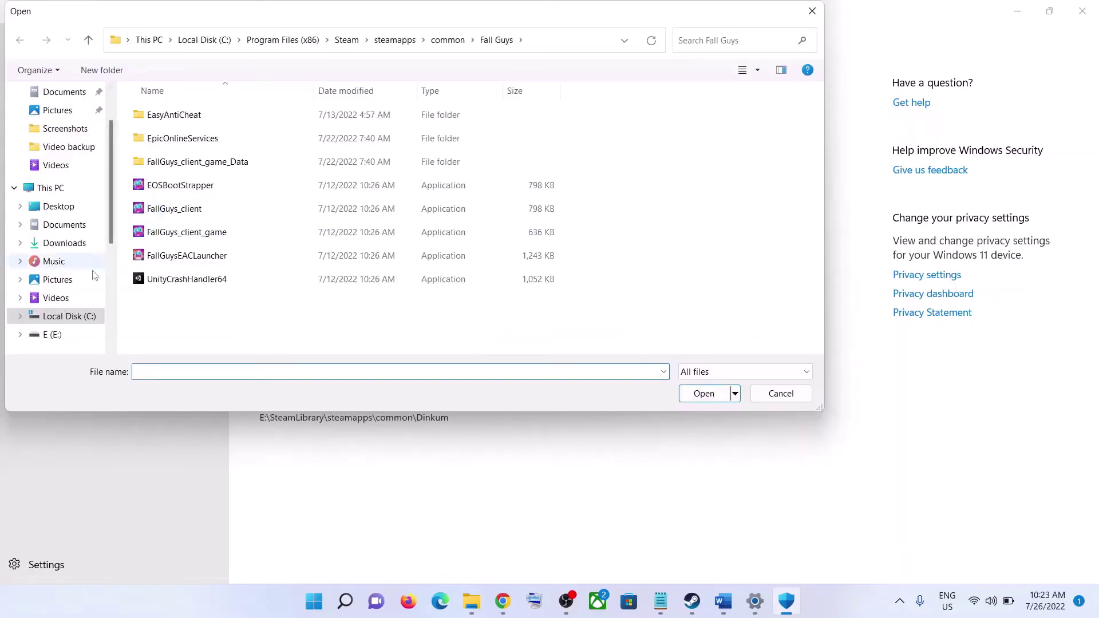
- Look for the game's folder in C:\Program Files (x86)\Steam\steamapps\common
{"action": "left_click", "coordinate": [63, 318]}
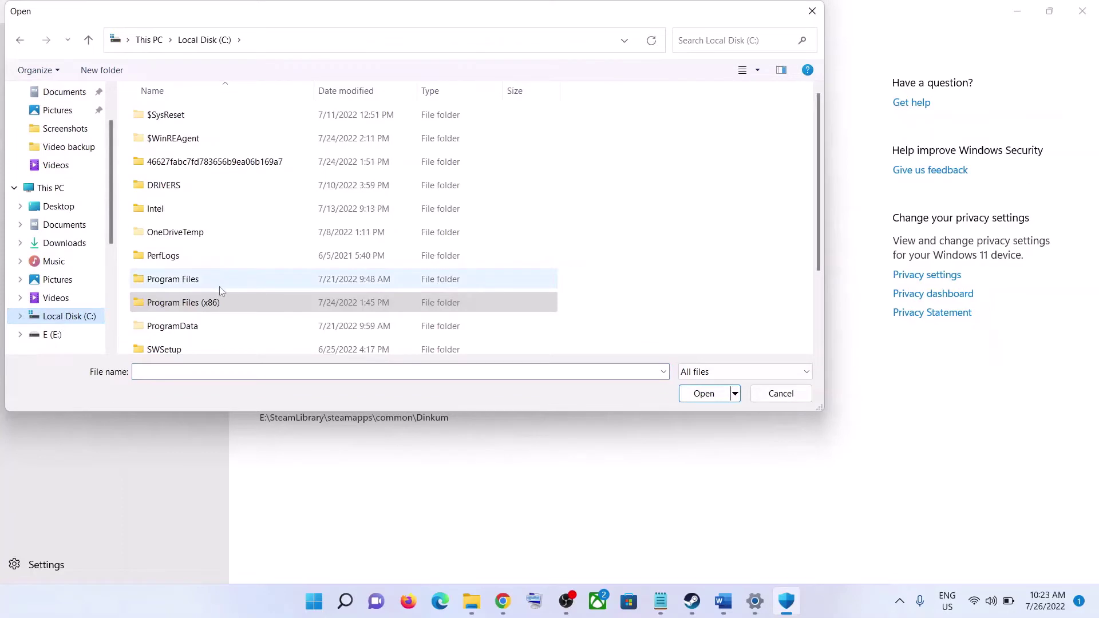
{"action": "scroll", "coordinate": [221, 291], "scroll_direction": "down", "scroll_amount": 1}
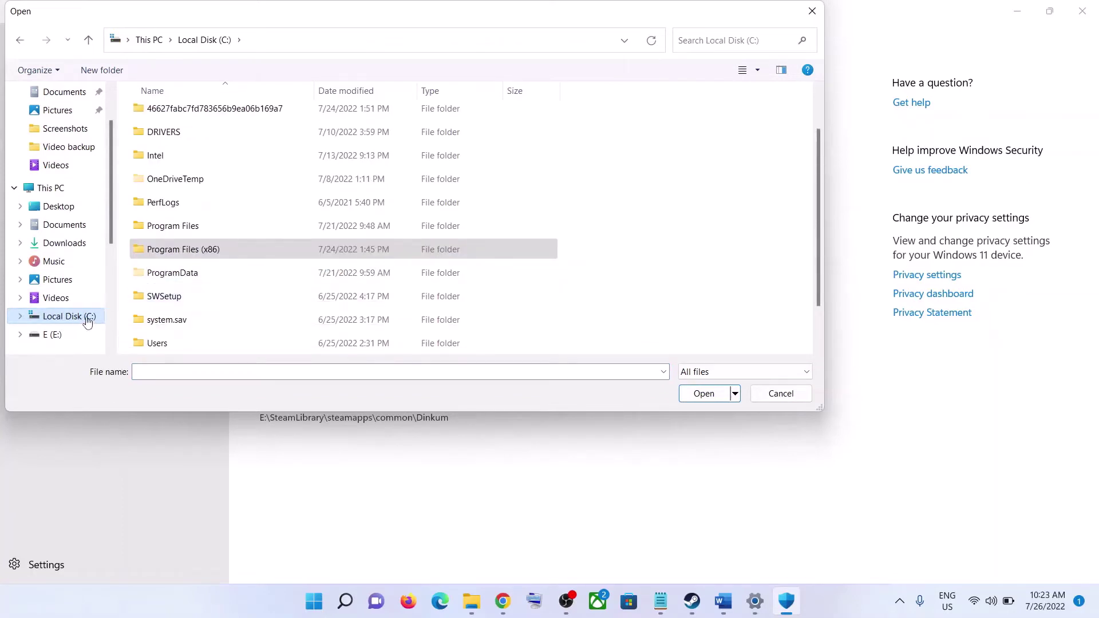
{"action": "double_click", "coordinate": [198, 250]}
{"action": "scroll", "coordinate": [197, 255], "scroll_direction": "down", "scroll_amount": 5}
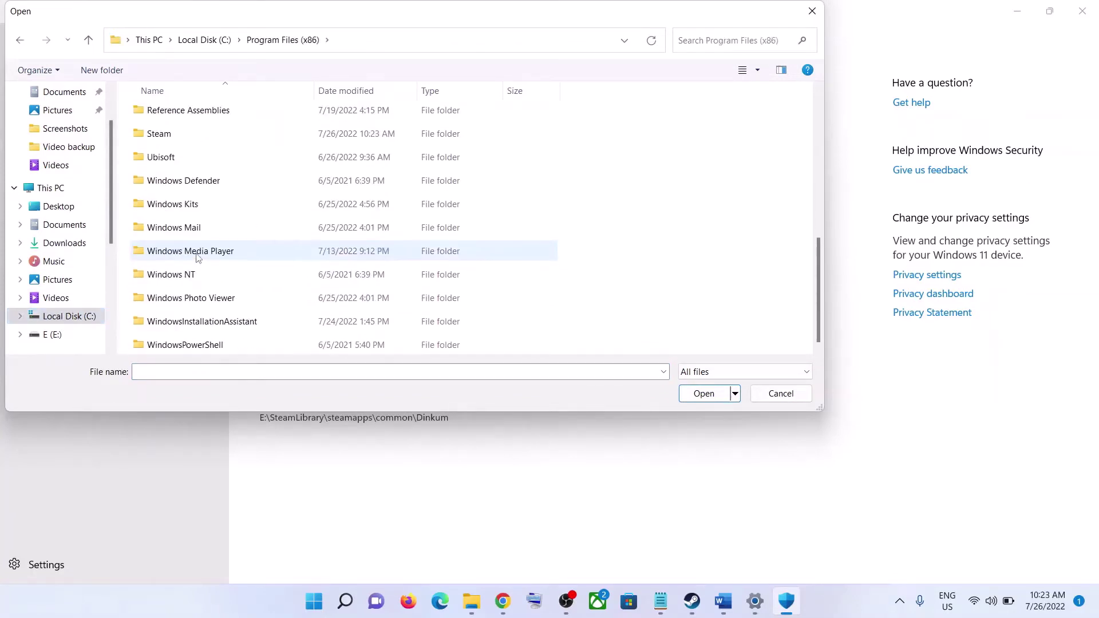
{"action": "double_click", "coordinate": [178, 134]}
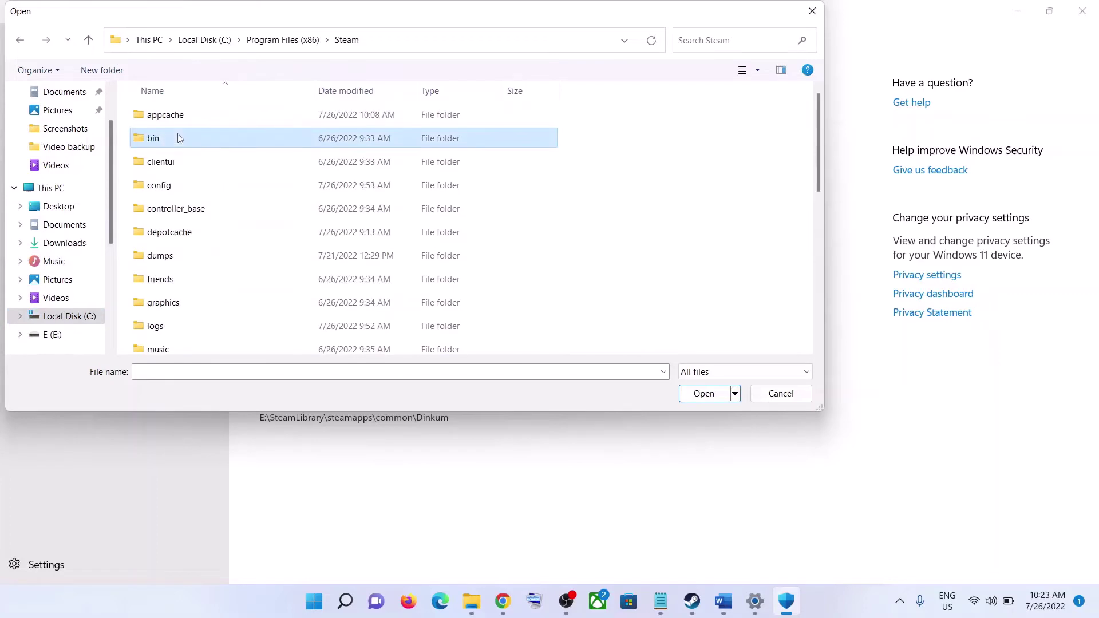
{"action": "scroll", "coordinate": [178, 138], "scroll_direction": "down", "scroll_amount": 5}
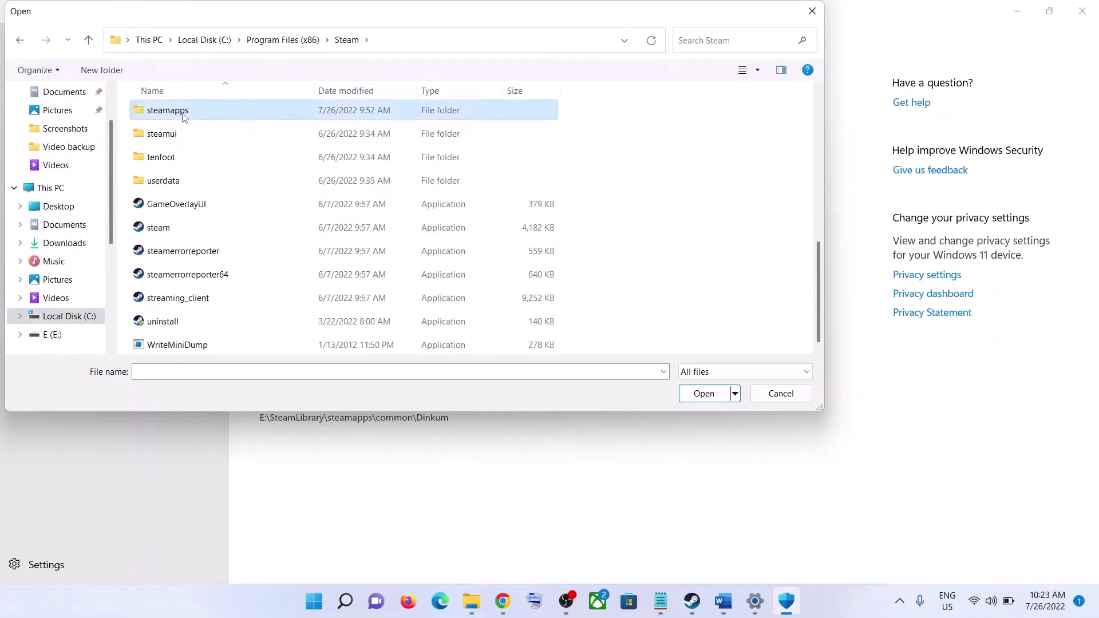
{"action": "double_click", "coordinate": [168, 111]}
{"action": "double_click", "coordinate": [164, 115]}
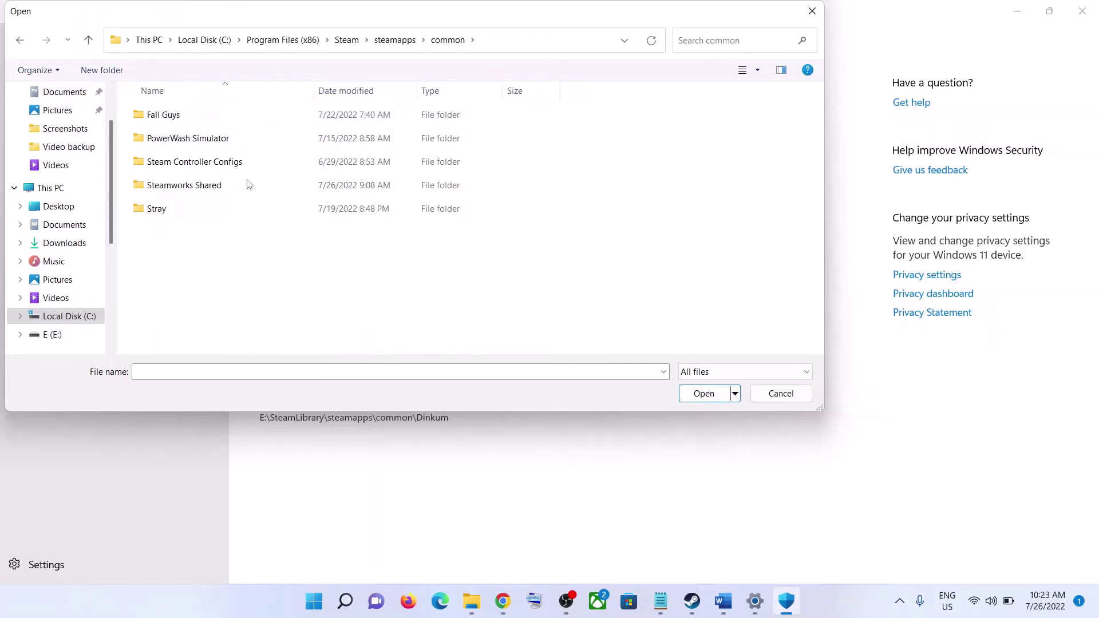
- Allow the Baldur's Gate - Dark Alliance II application from E:\SteamLibrary\steamapps\common\Baldur's Gate Dark Alliance II through Controlled folder access
{"action": "left_click", "coordinate": [51, 335]}
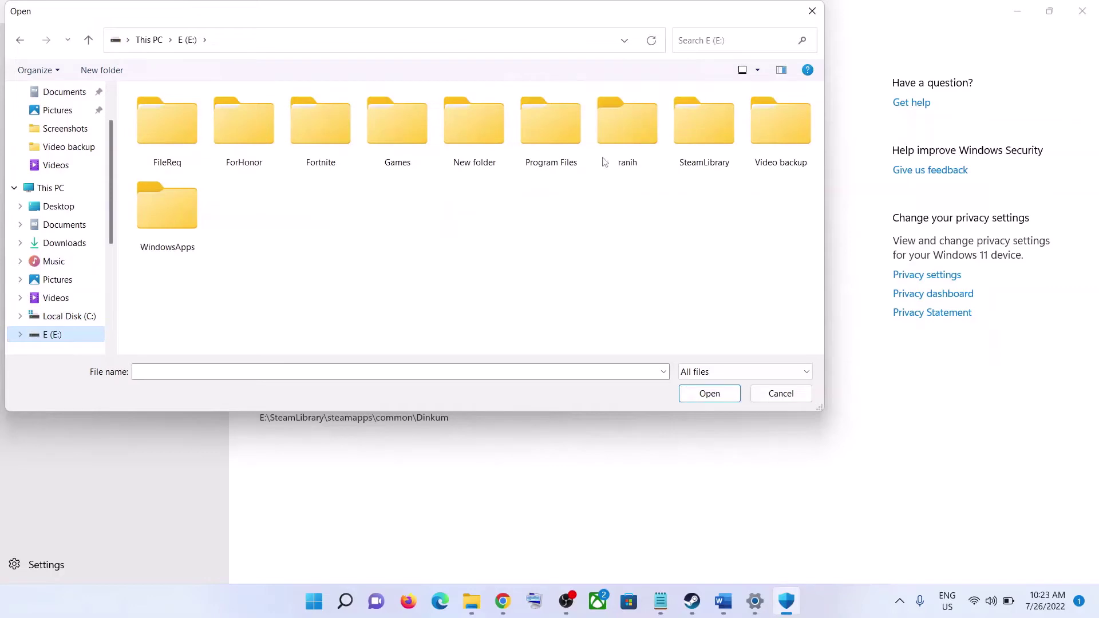
{"action": "double_click", "coordinate": [691, 160]}
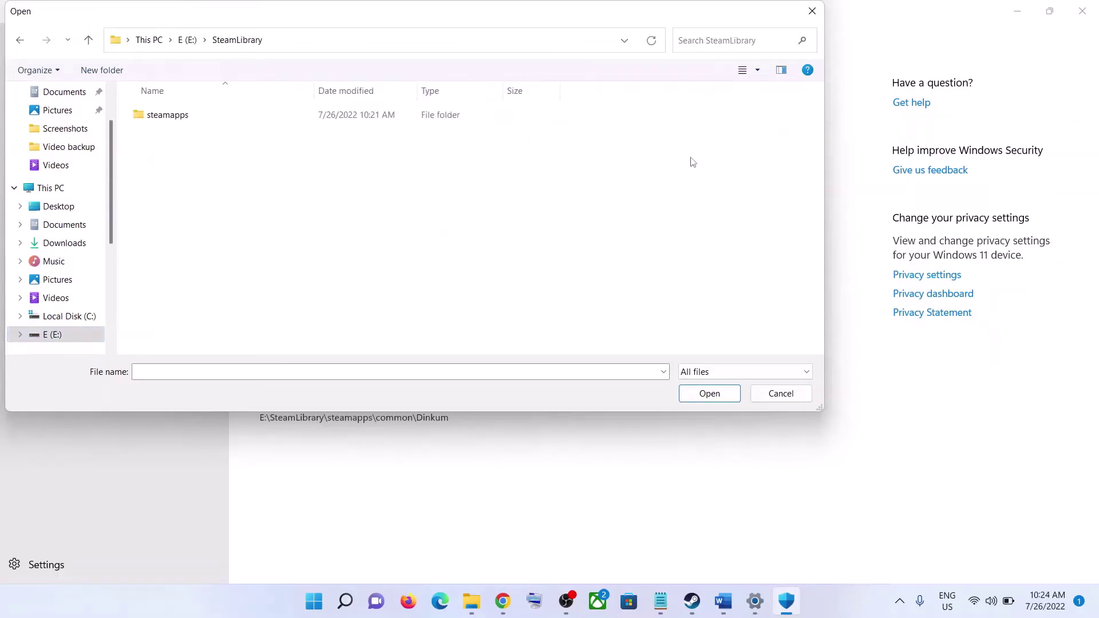
{"action": "double_click", "coordinate": [325, 117]}
{"action": "double_click", "coordinate": [229, 121]}
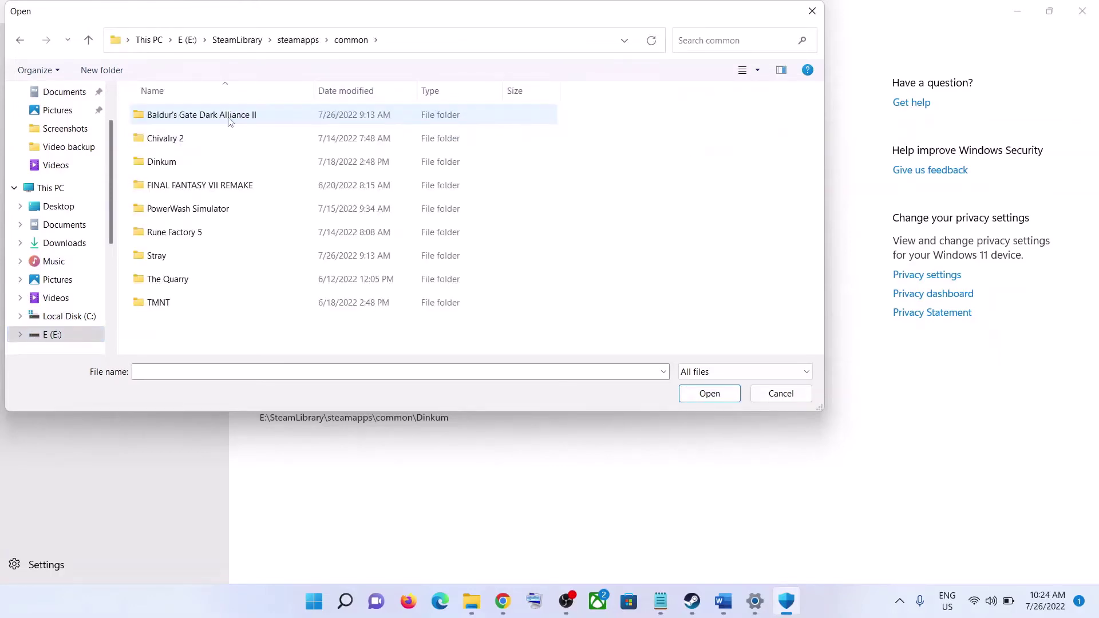
{"action": "left_click", "coordinate": [207, 116]}
{"action": "double_click", "coordinate": [207, 115]}
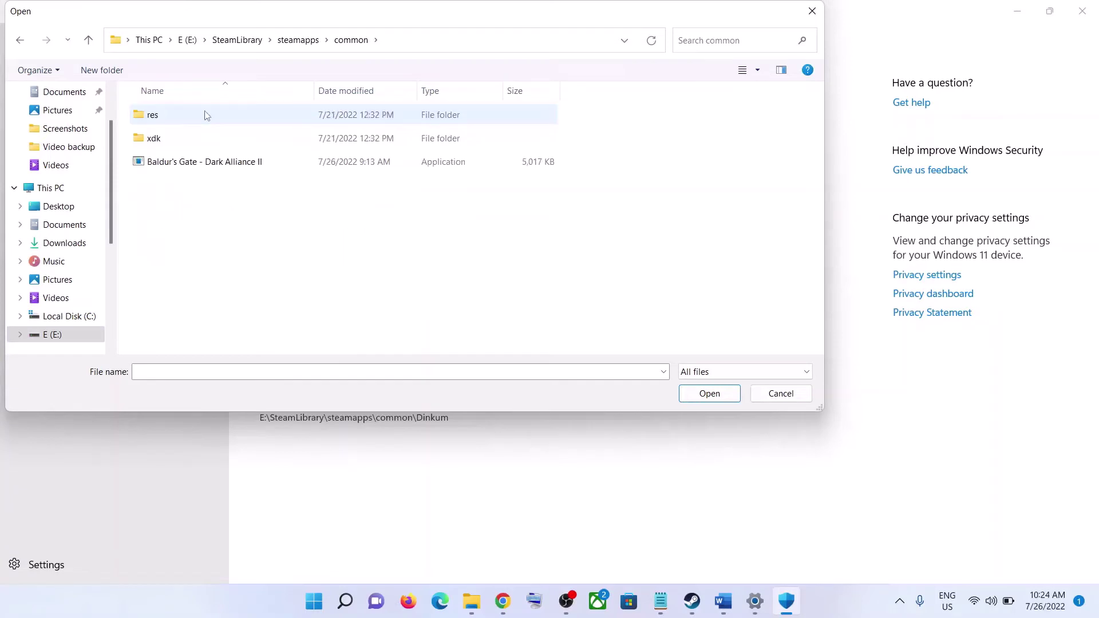
{"action": "left_click", "coordinate": [181, 164]}
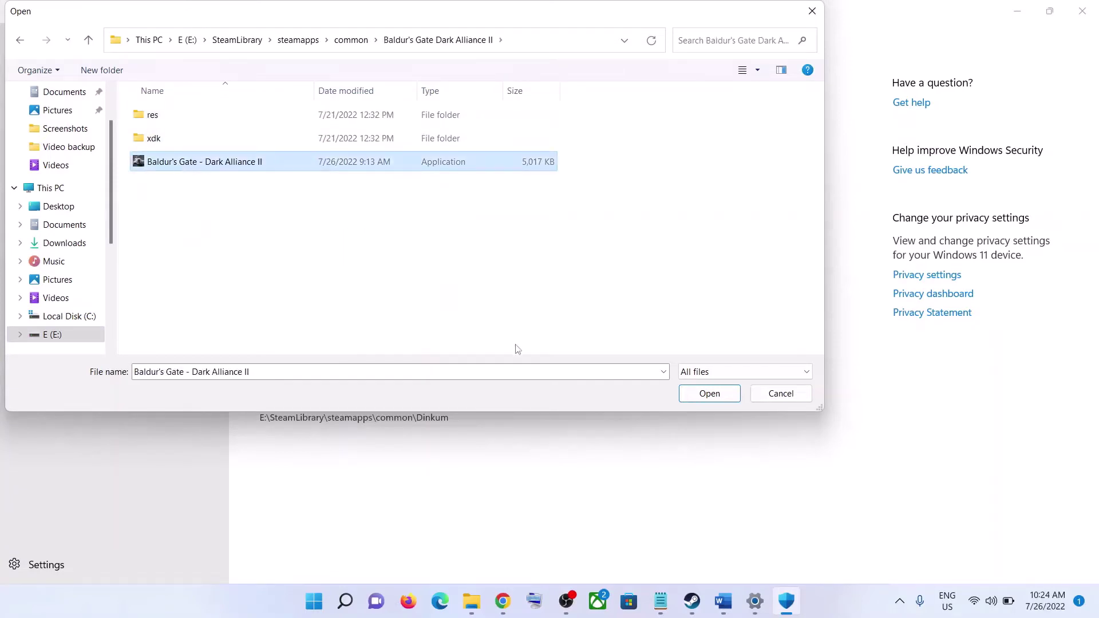
{"action": "left_click", "coordinate": [694, 395]}
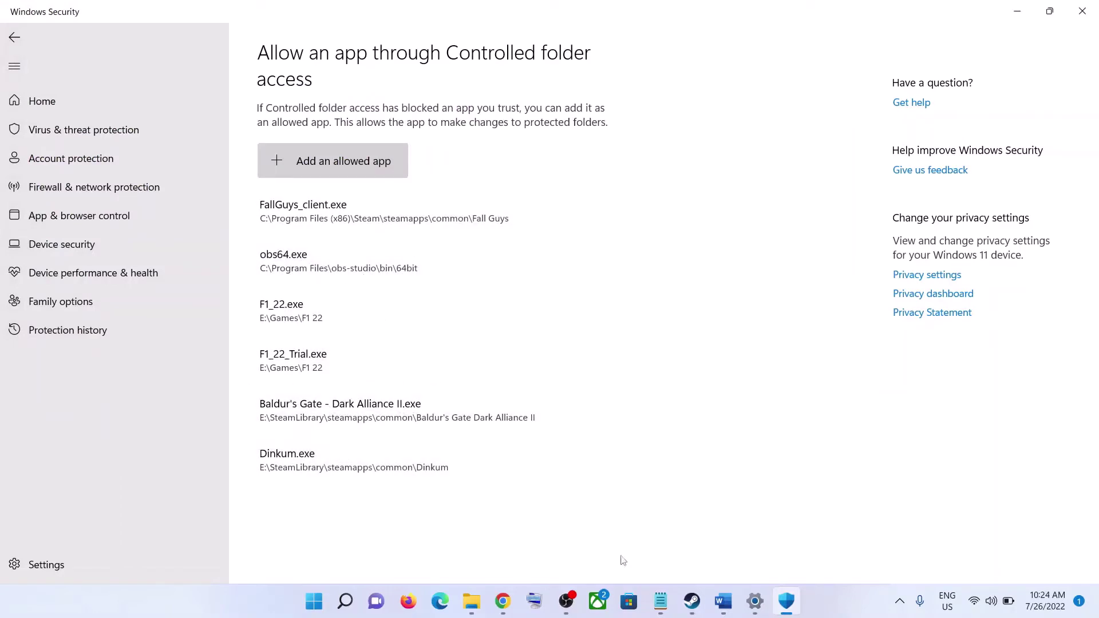
- Open Control Panel and go through System and Security and Windows Defender Firewall to its list of allowed apps
{"action": "left_click", "coordinate": [322, 612]}
{"action": "type", "text": "cont"}
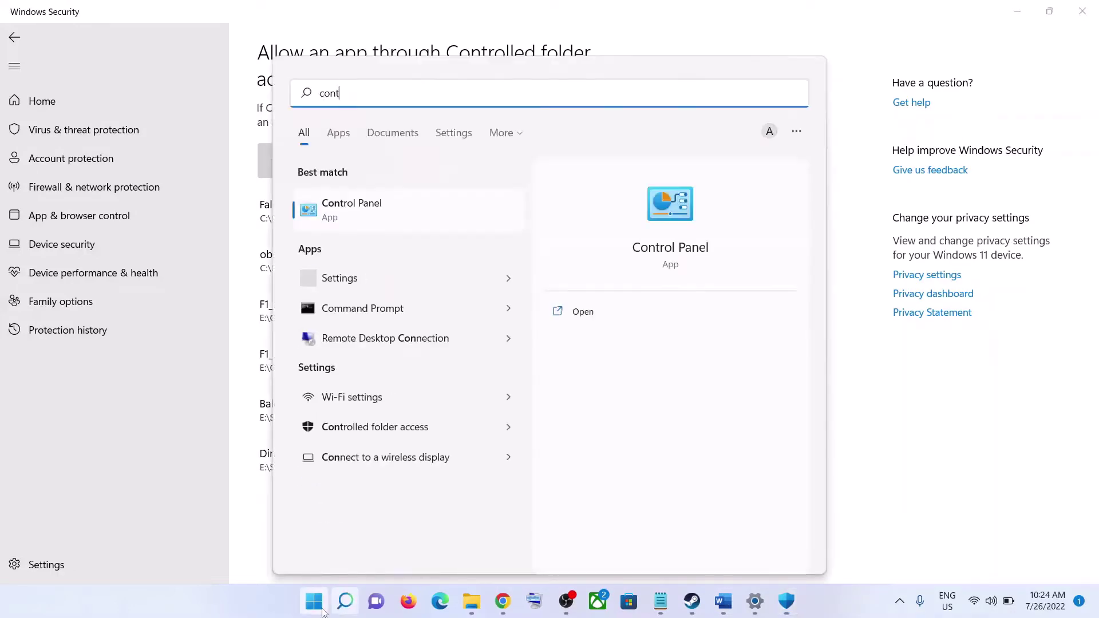
{"action": "type", "text": "rol"}
{"action": "key", "text": "Return"}
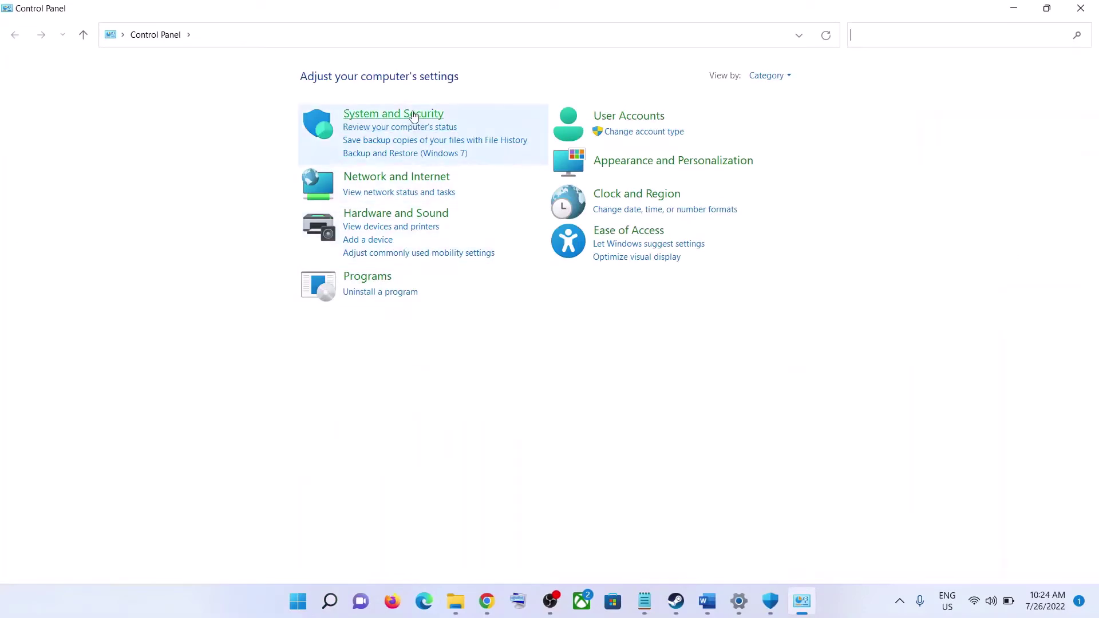
{"action": "left_click", "coordinate": [414, 116]}
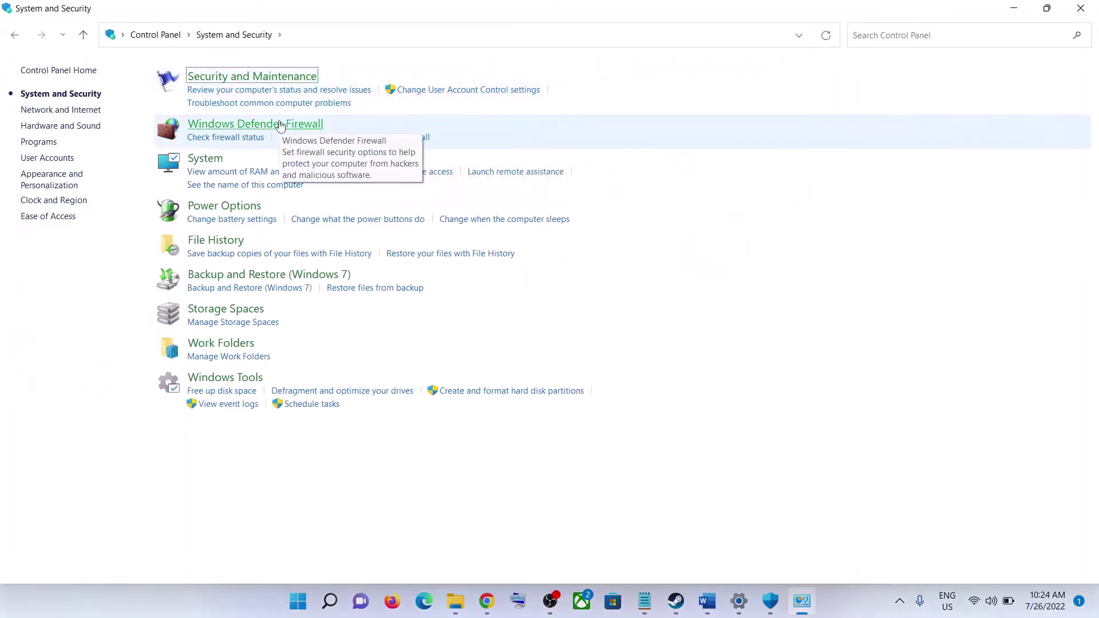
{"action": "left_click", "coordinate": [280, 126]}
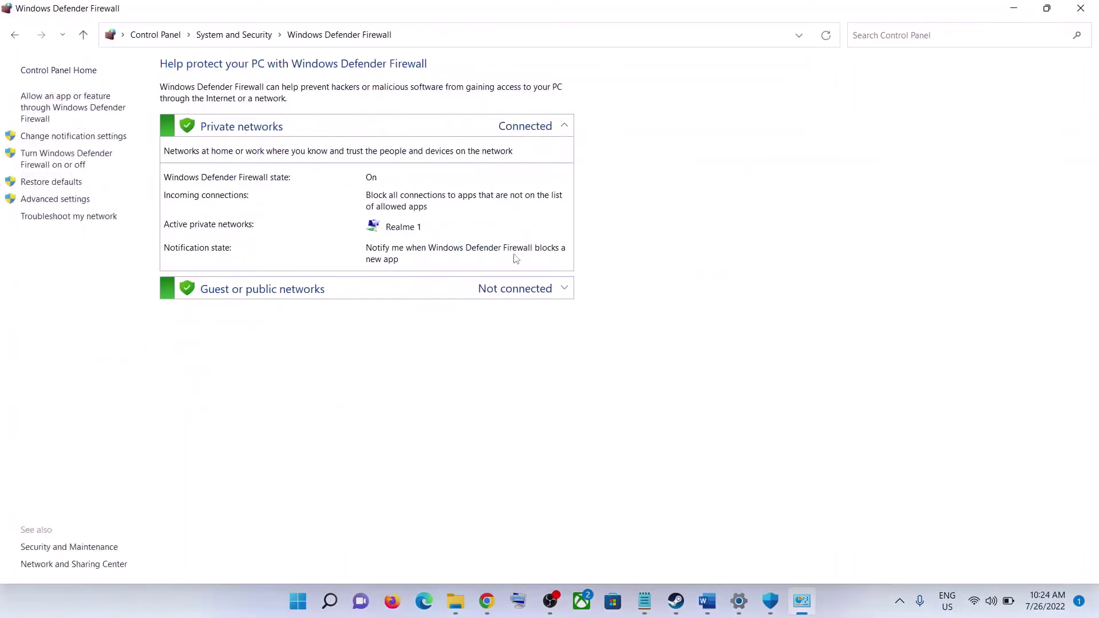
{"action": "left_click", "coordinate": [87, 112]}
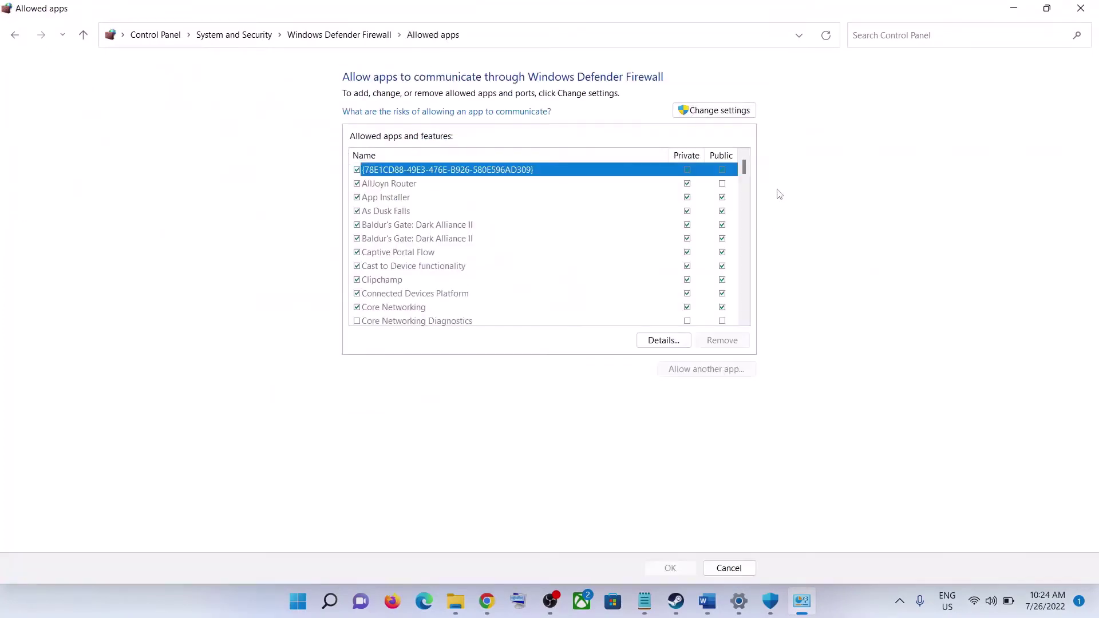
- Enable changes to the firewall's allowed apps and start browsing for another app to allow
{"action": "left_click", "coordinate": [730, 113]}
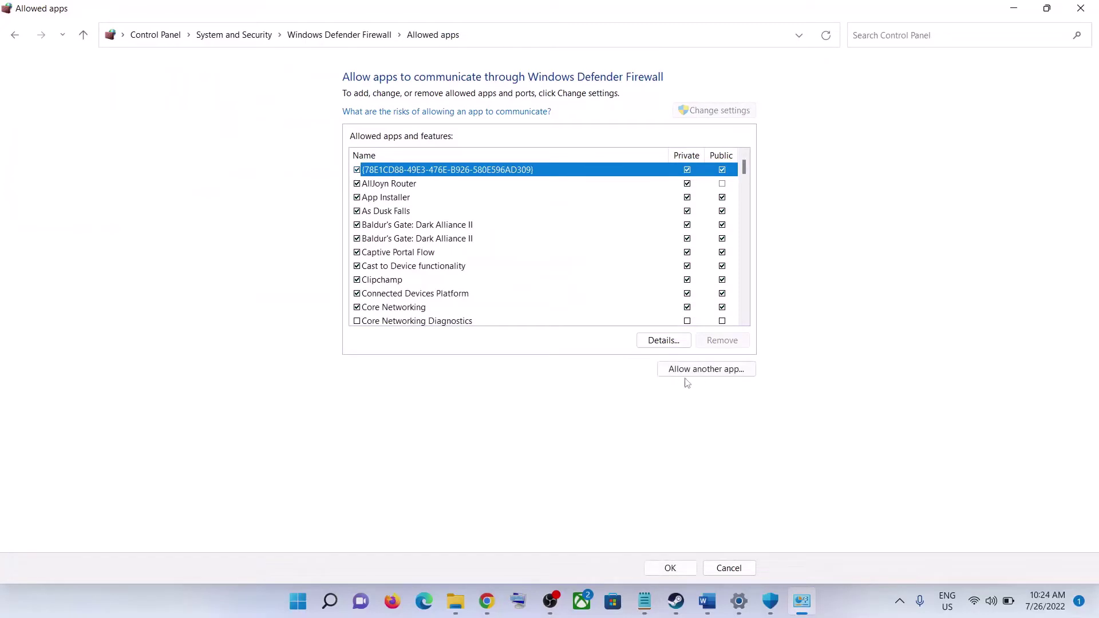
{"action": "left_click", "coordinate": [700, 371]}
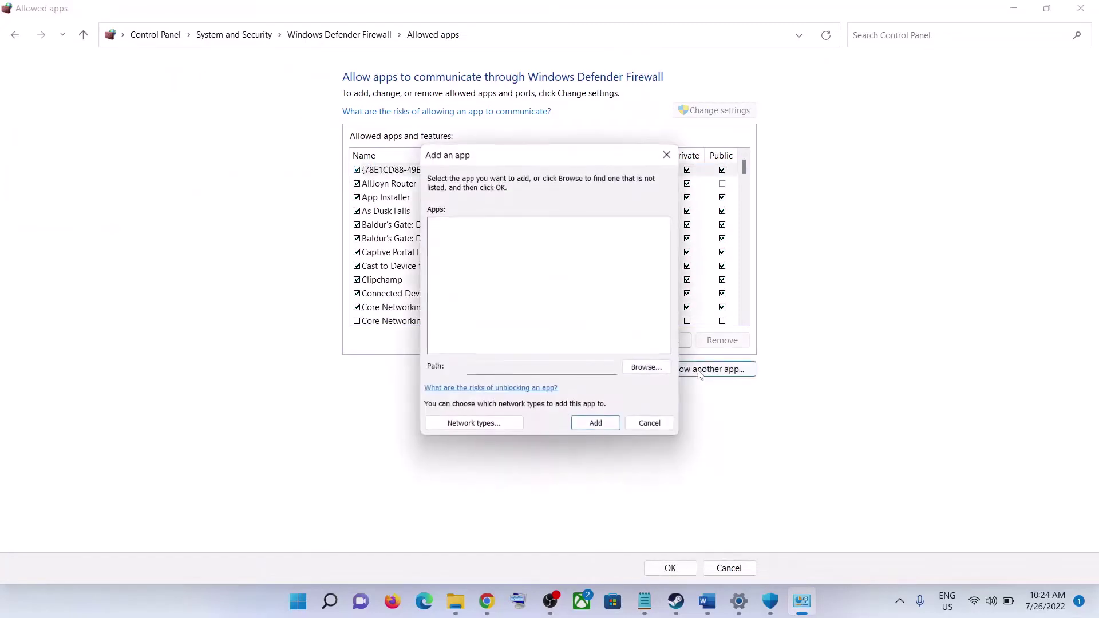
{"action": "left_click", "coordinate": [639, 370]}
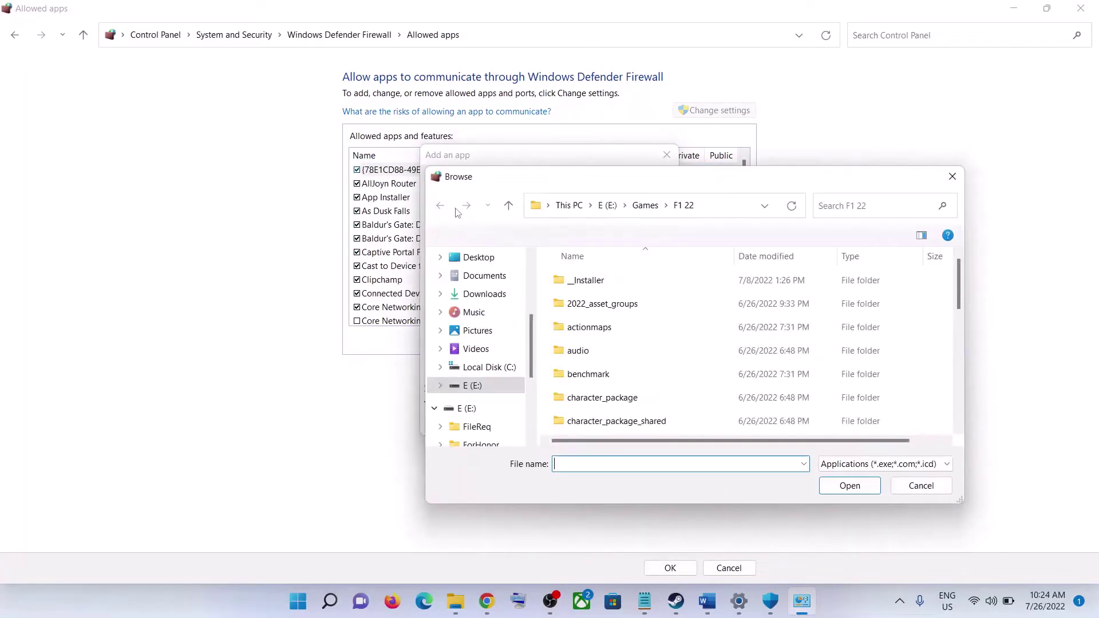
- Try to add the Baldur's Gate - Dark Alliance II application from E:\SteamLibrary\steamapps\common to the firewall's allowed apps
{"action": "left_click", "coordinate": [490, 388]}
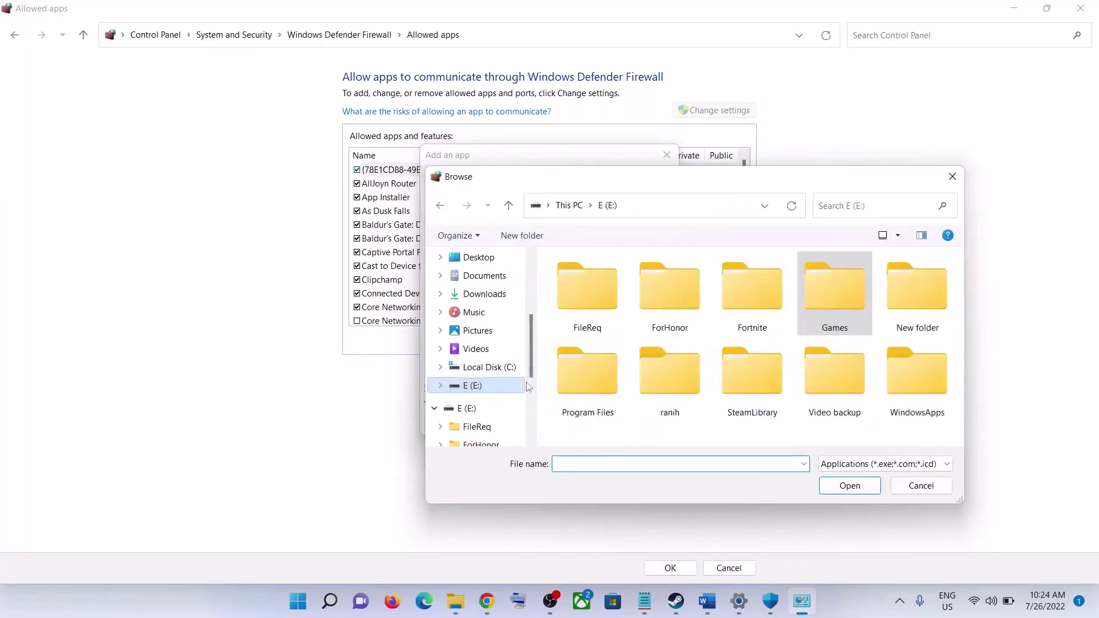
{"action": "double_click", "coordinate": [771, 386]}
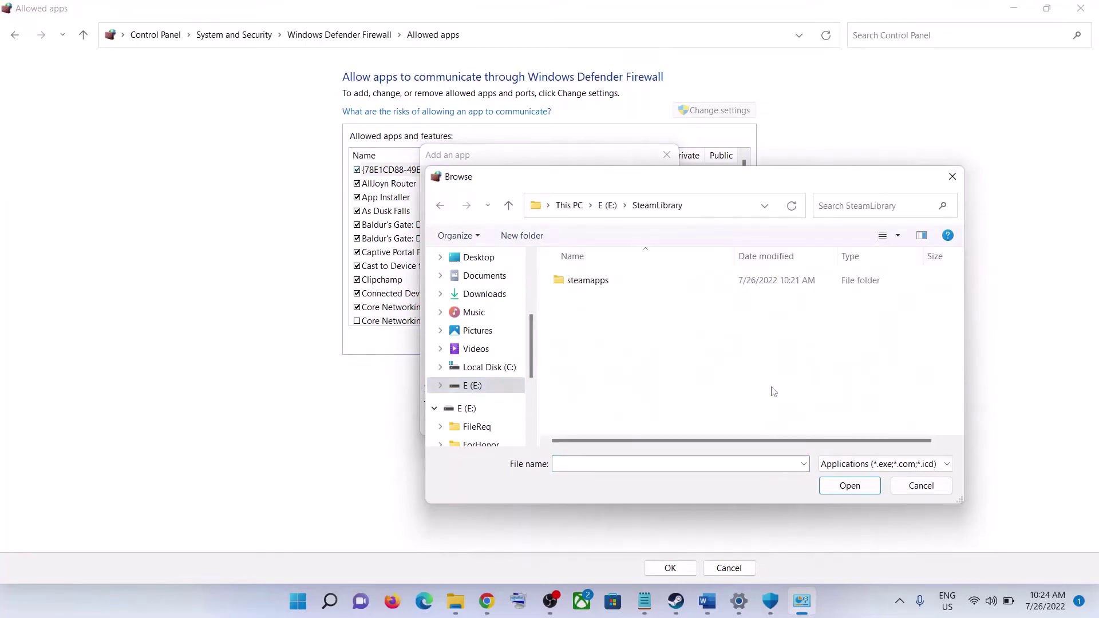
{"action": "left_click", "coordinate": [632, 286]}
{"action": "double_click", "coordinate": [633, 286]}
{"action": "double_click", "coordinate": [633, 286]}
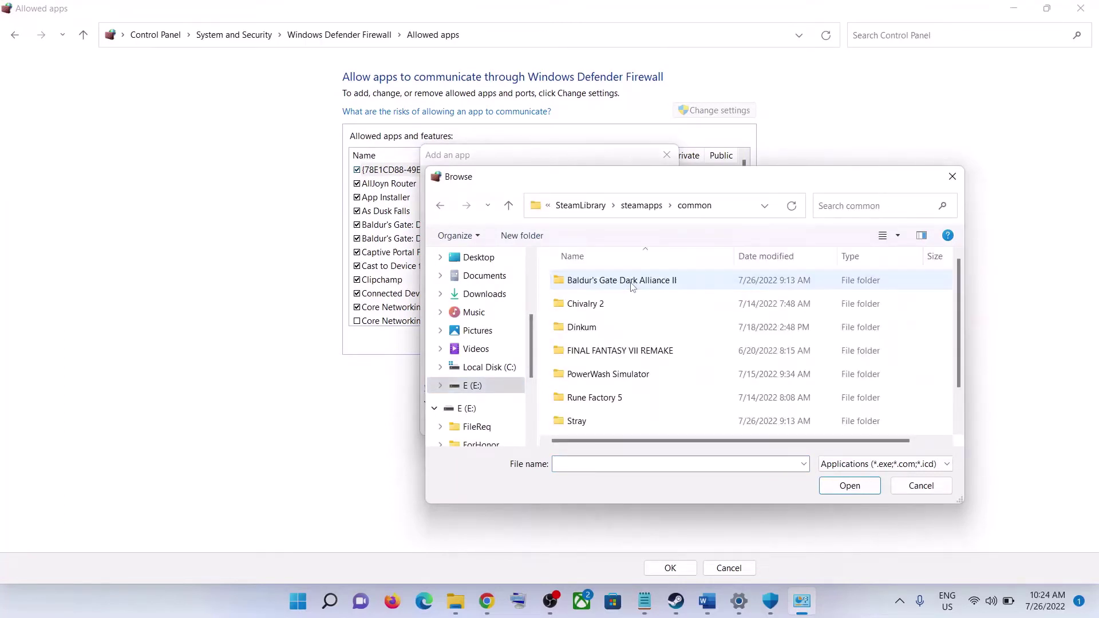
{"action": "left_click", "coordinate": [624, 285]}
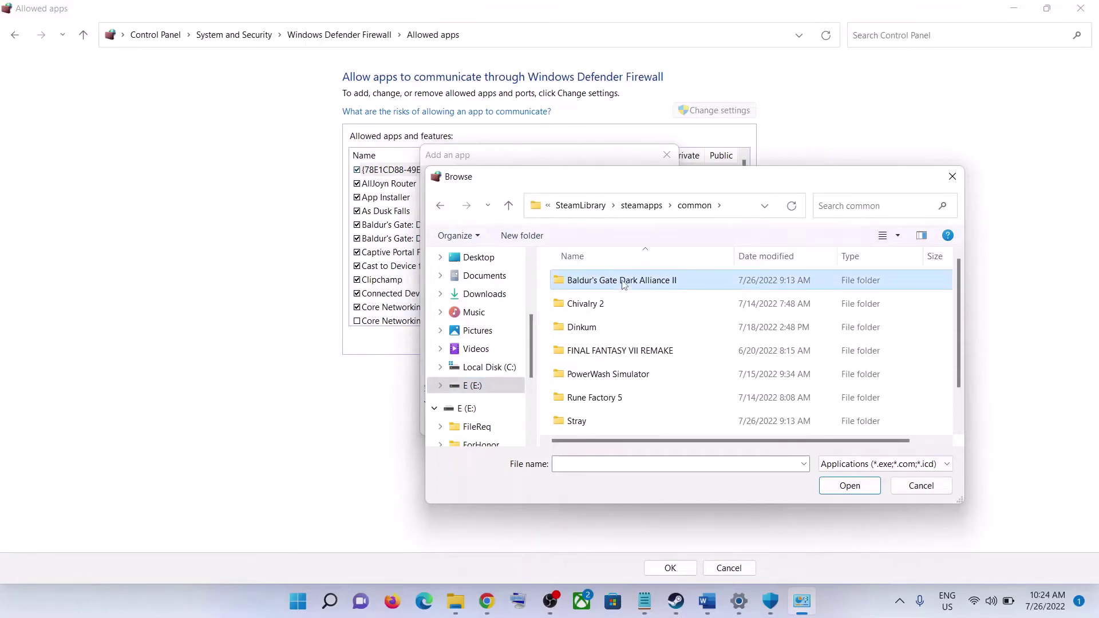
{"action": "double_click", "coordinate": [623, 285]}
{"action": "left_click", "coordinate": [579, 331]}
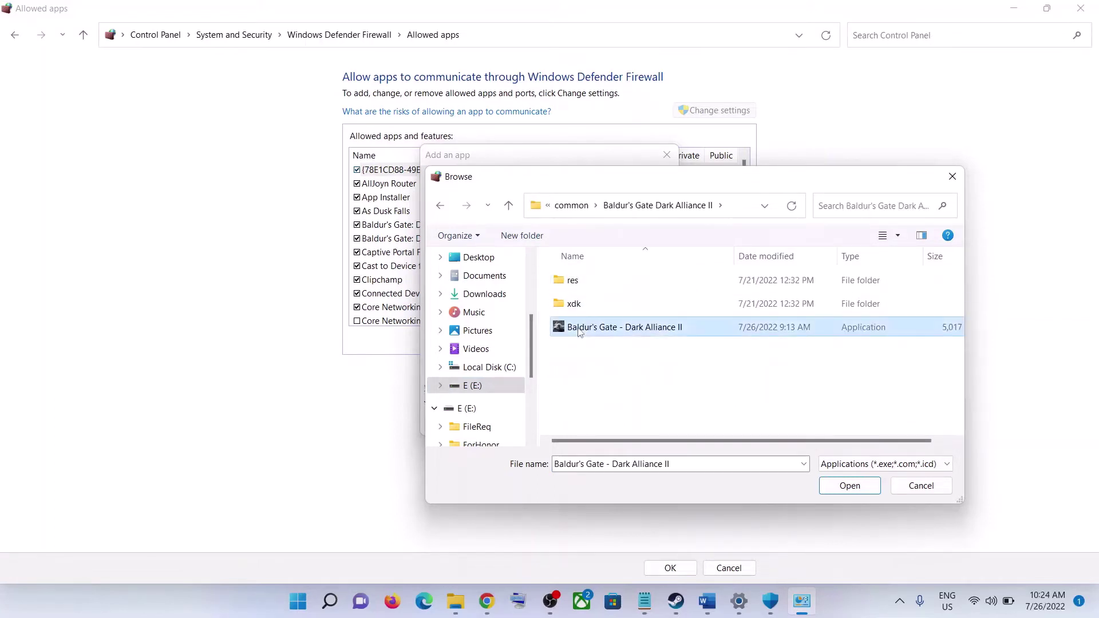
{"action": "left_click", "coordinate": [852, 491]}
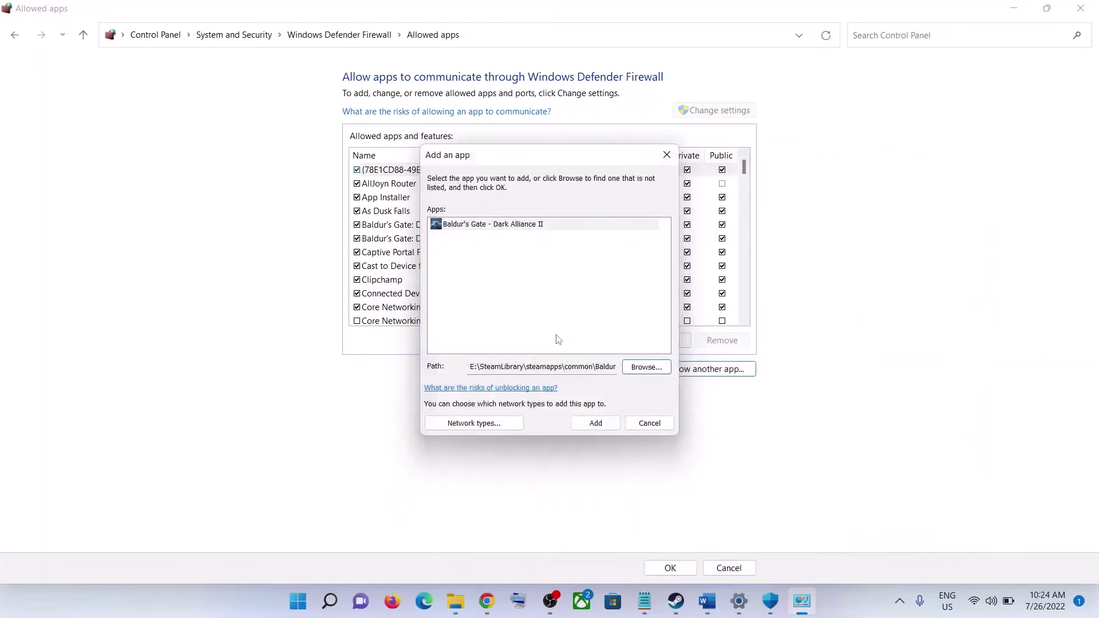
{"action": "left_click", "coordinate": [598, 429]}
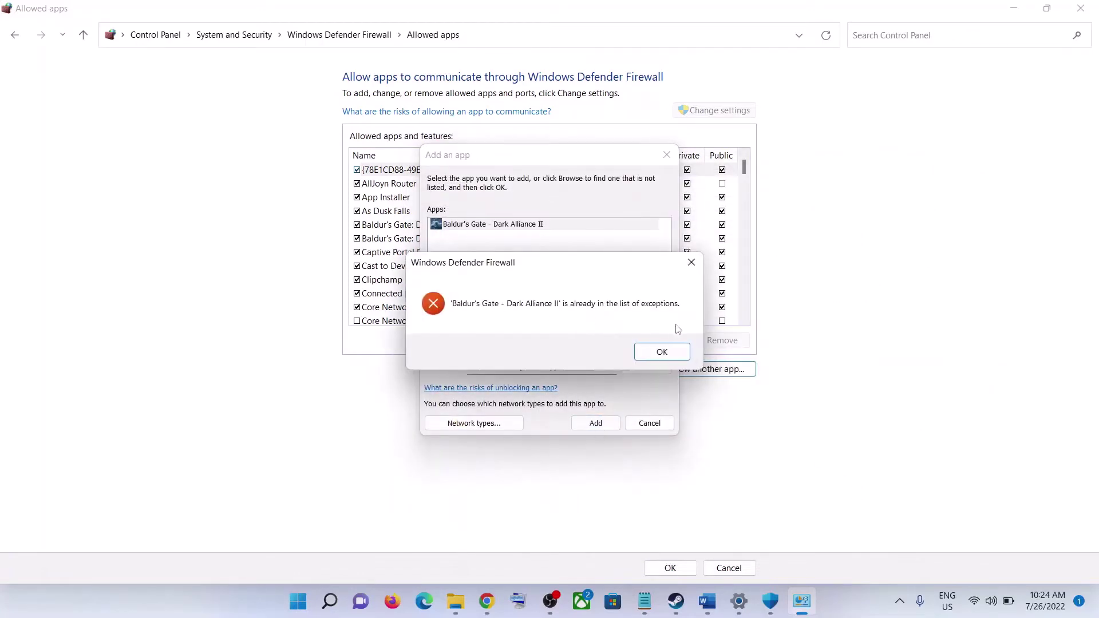
{"action": "left_click", "coordinate": [661, 353]}
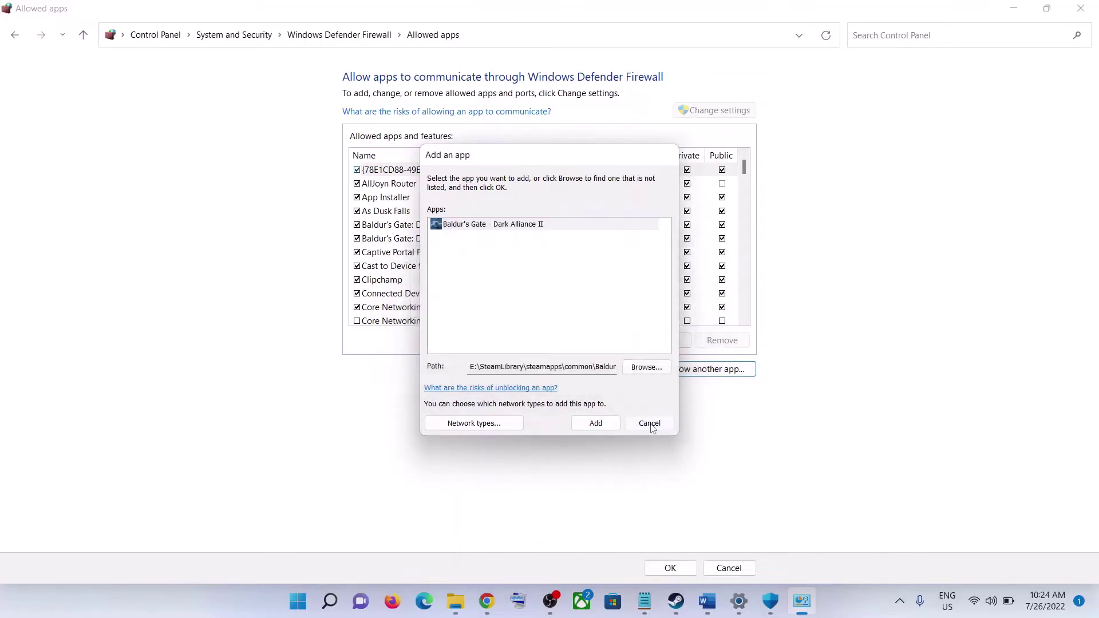
{"action": "left_click", "coordinate": [649, 423]}
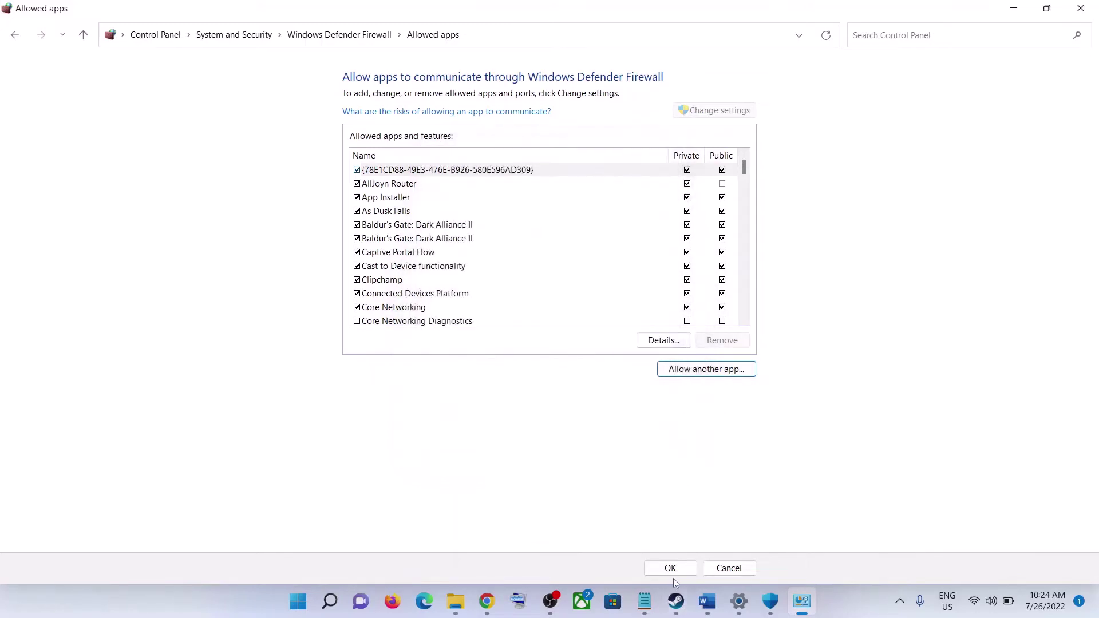
- Close the firewall, Windows Security and Settings windows, and highlight "on dedicated" in Step 7 of the Word document
{"action": "left_click", "coordinate": [1086, 10]}
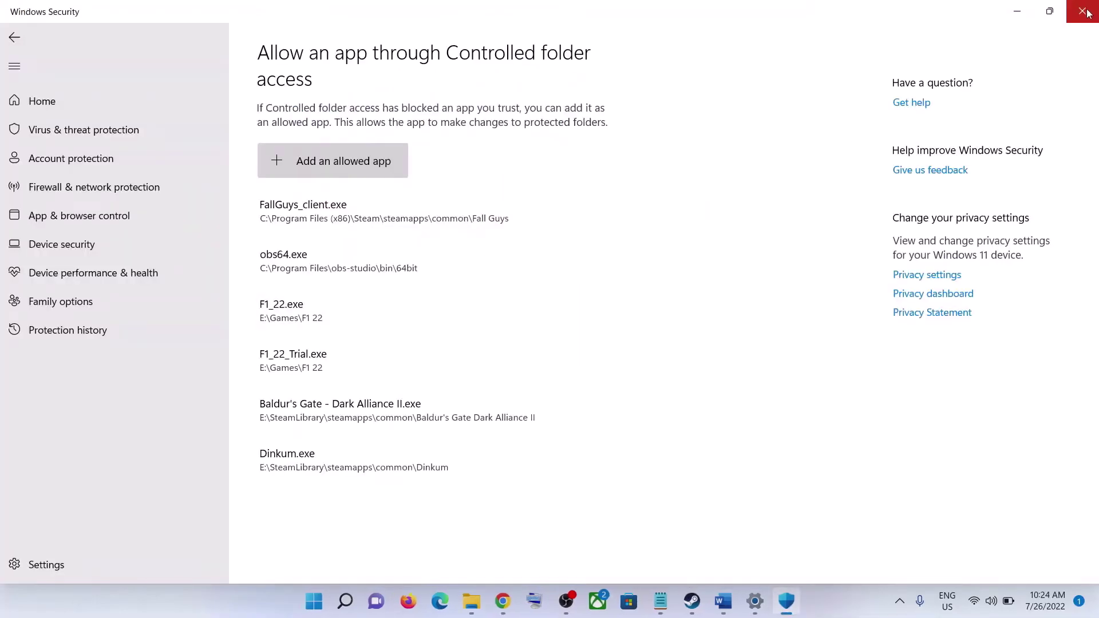
{"action": "left_click", "coordinate": [1086, 10]}
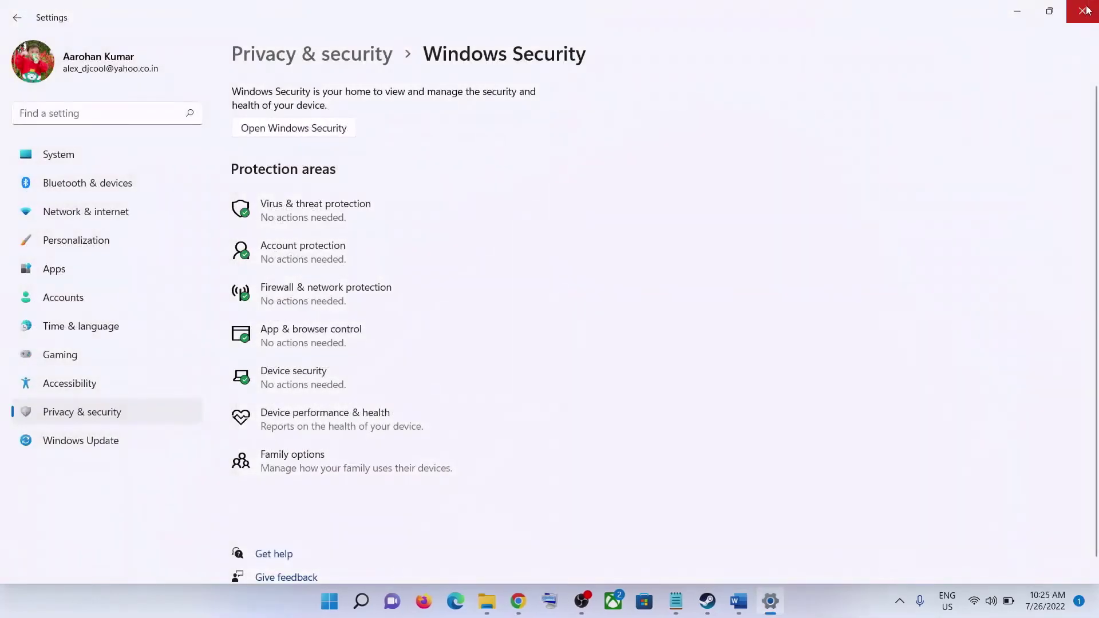
{"action": "left_click", "coordinate": [1086, 10]}
{"action": "scroll", "coordinate": [577, 329], "scroll_direction": "down", "scroll_amount": 5}
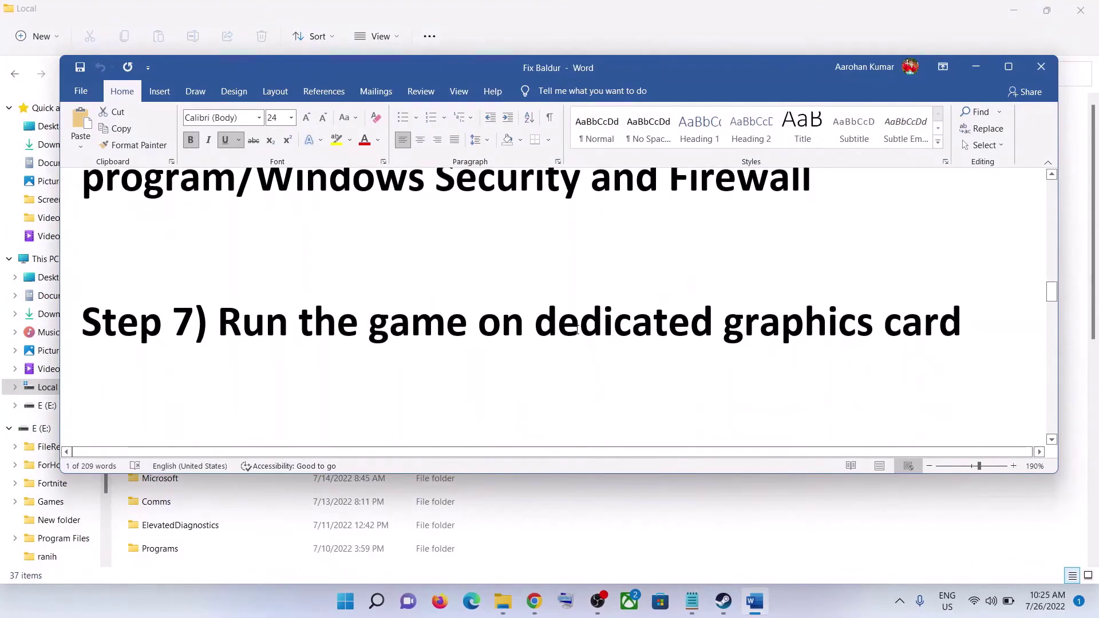
{"action": "left_click_drag", "start_coordinate": [478, 320], "coordinate": [722, 323]}
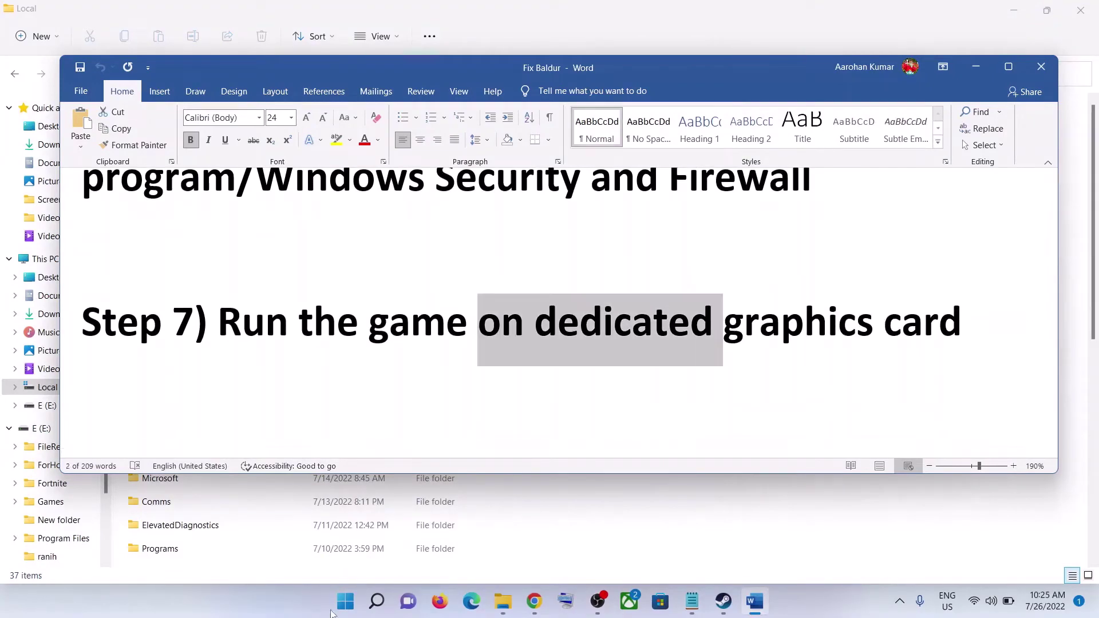
- Search Windows for "graphics settings", open the Graphics settings, and start browsing for a desktop app to add
{"action": "left_click", "coordinate": [346, 601]}
{"action": "type", "text": "gra"}
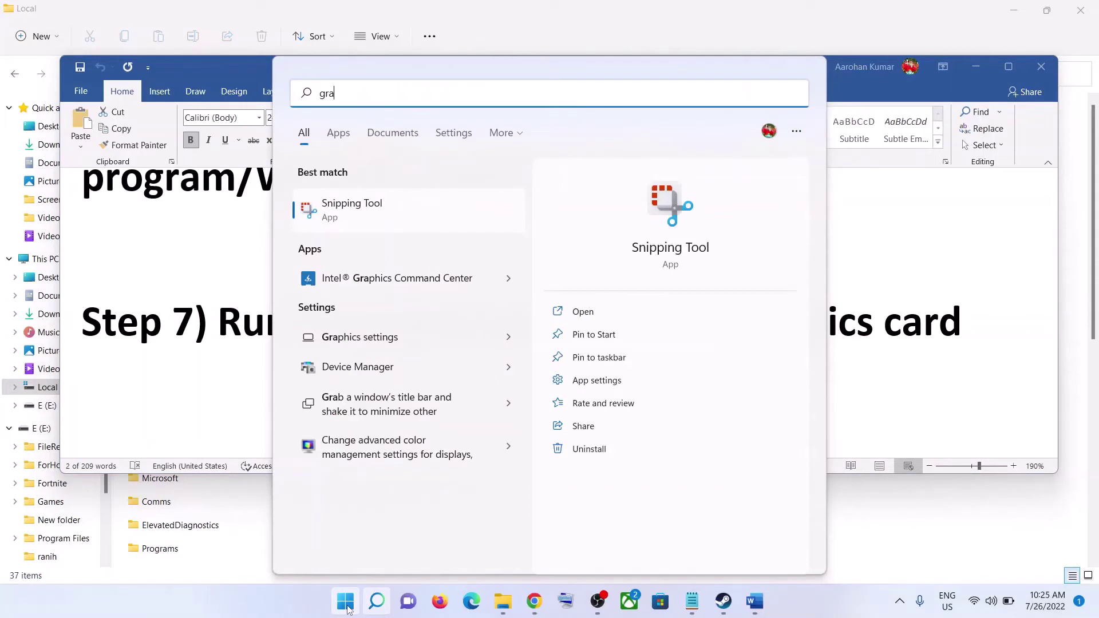
{"action": "type", "text": "phics settings"}
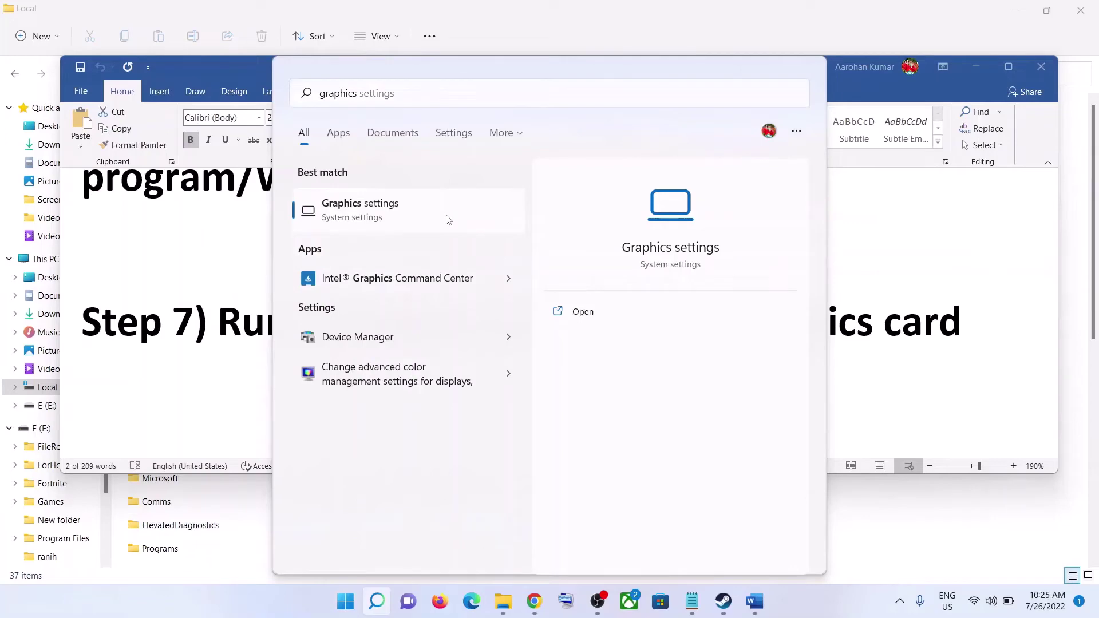
{"action": "left_click", "coordinate": [445, 219]}
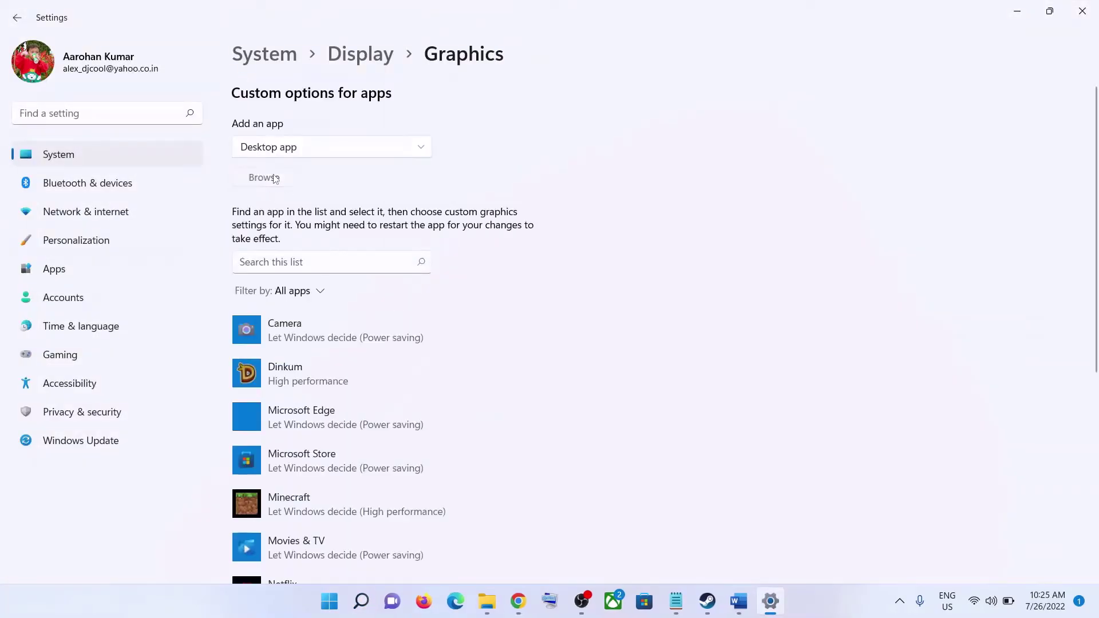
{"action": "left_click", "coordinate": [275, 180]}
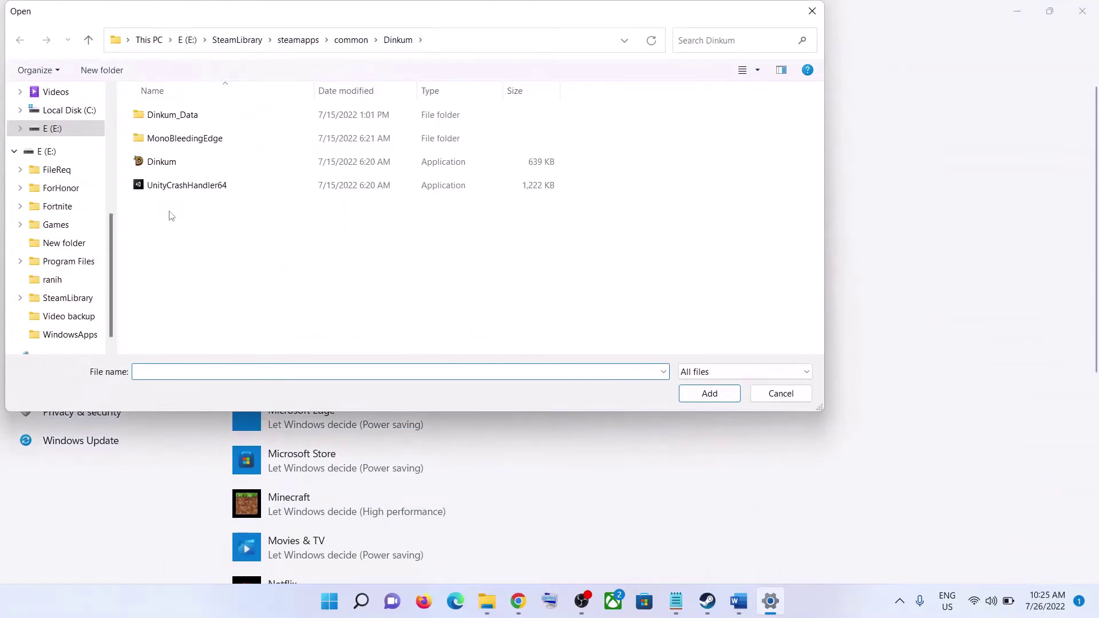
- Add the Baldur's Gate - Dark Alliance II application from E:\SteamLibrary\steamapps\common\Baldur's Gate Dark Alliance II to the custom graphics apps
{"action": "left_click", "coordinate": [49, 151]}
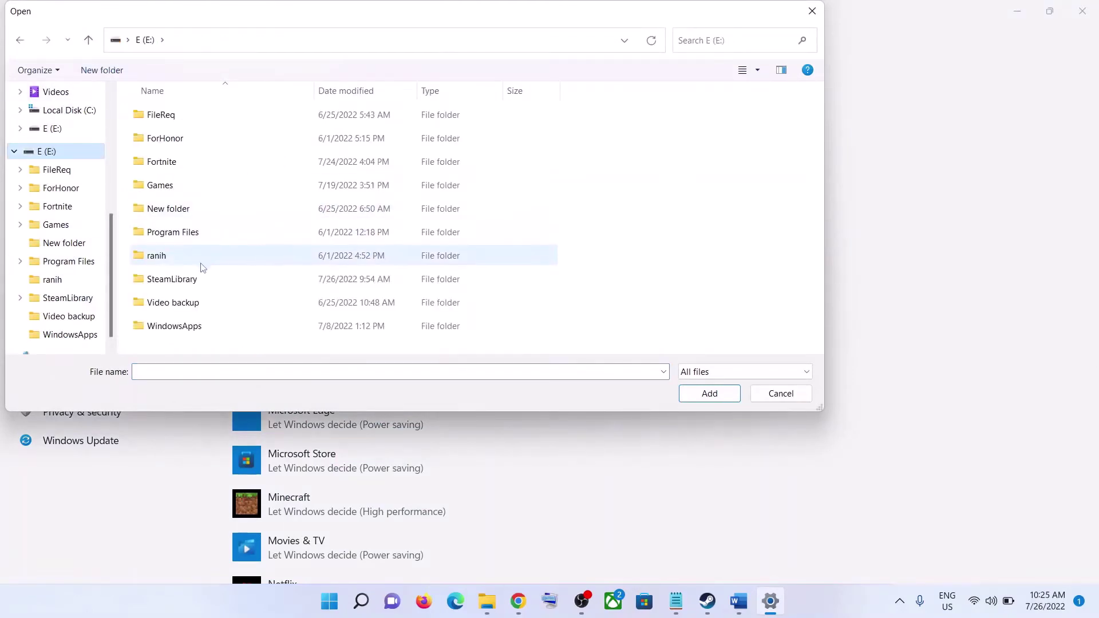
{"action": "double_click", "coordinate": [186, 280]}
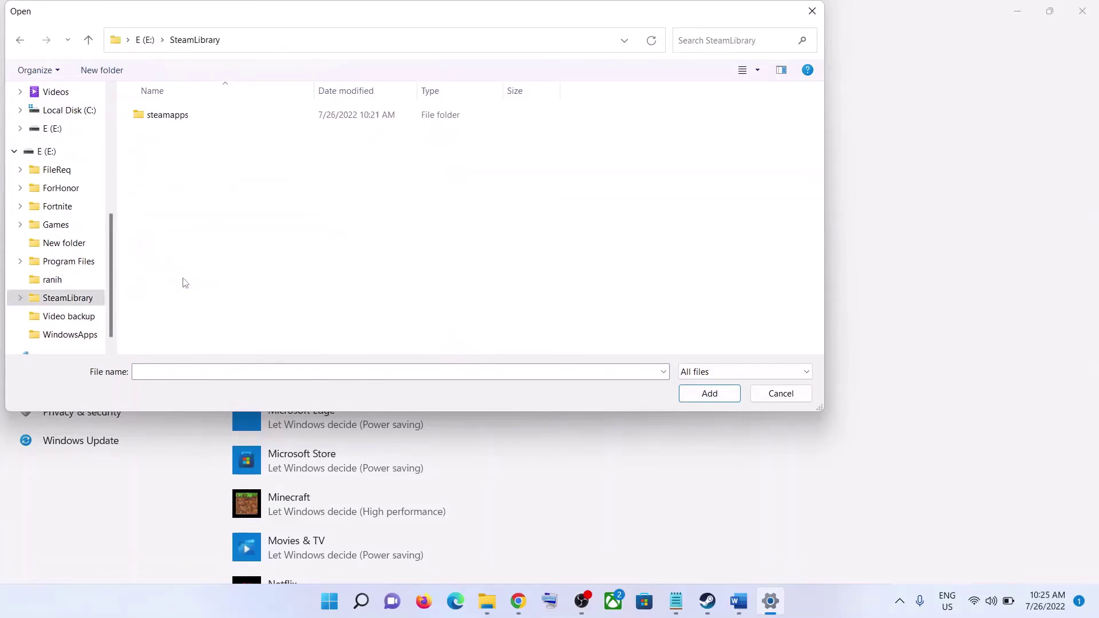
{"action": "double_click", "coordinate": [192, 116]}
{"action": "double_click", "coordinate": [192, 117]}
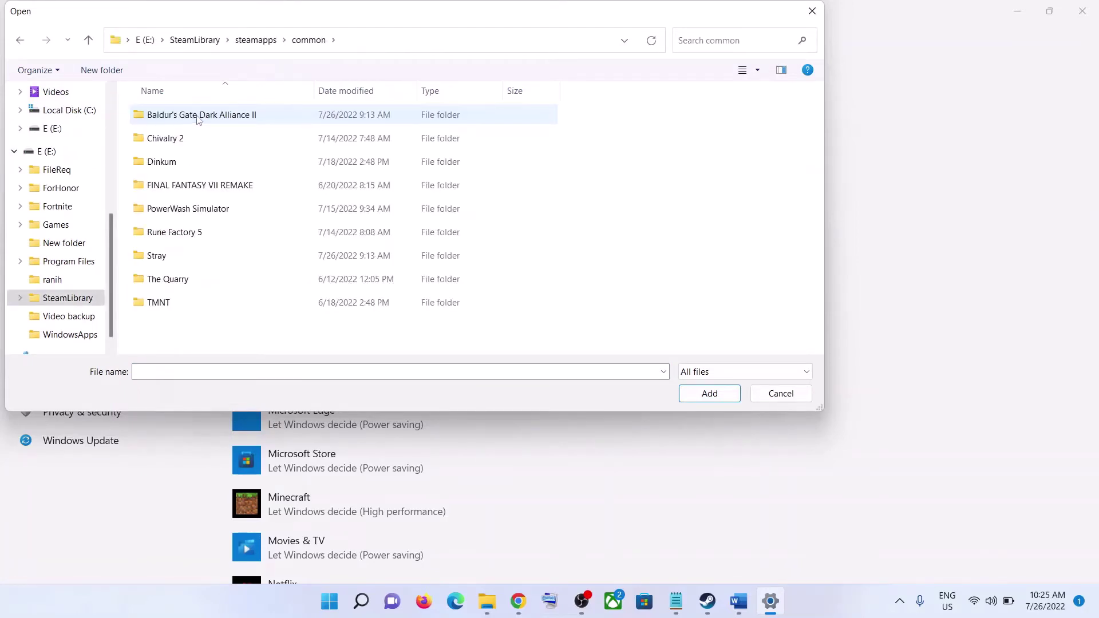
{"action": "double_click", "coordinate": [197, 117]}
{"action": "left_click", "coordinate": [197, 160]}
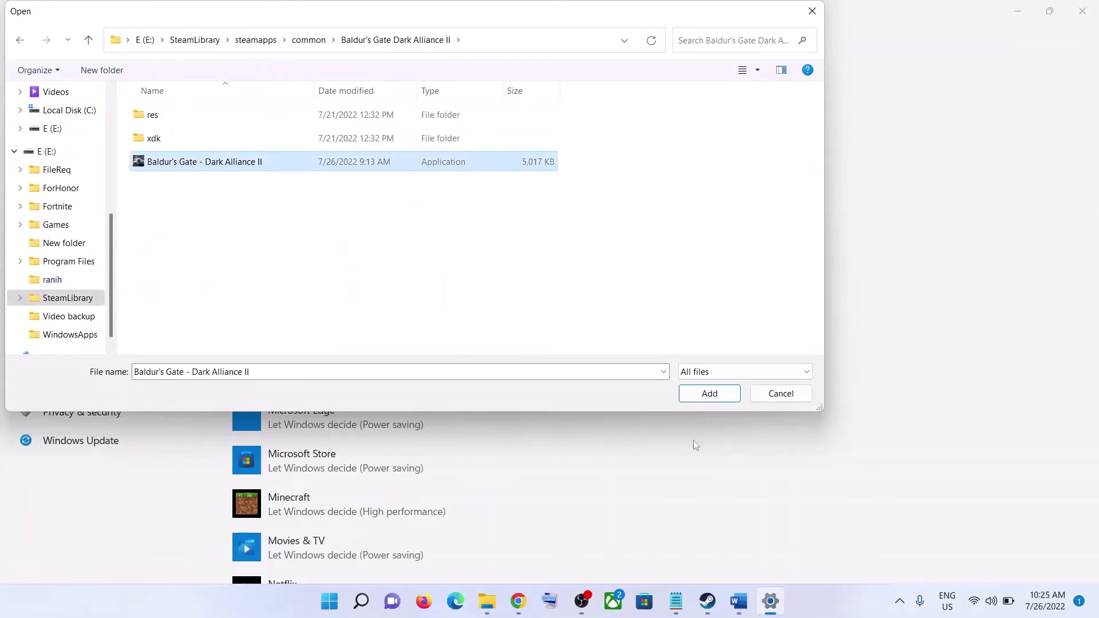
{"action": "left_click", "coordinate": [710, 394]}
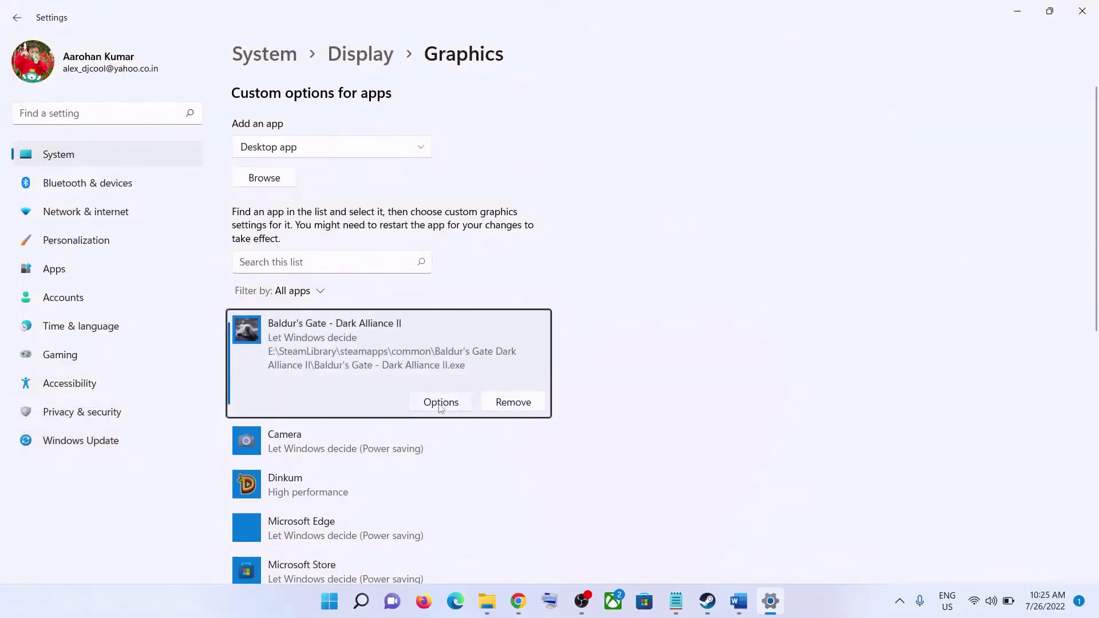
- Set the graphics preference of Baldur's Gate - Dark Alliance II to High performance, save it, and close Settings
{"action": "left_click", "coordinate": [441, 403]}
{"action": "left_click", "coordinate": [476, 305]}
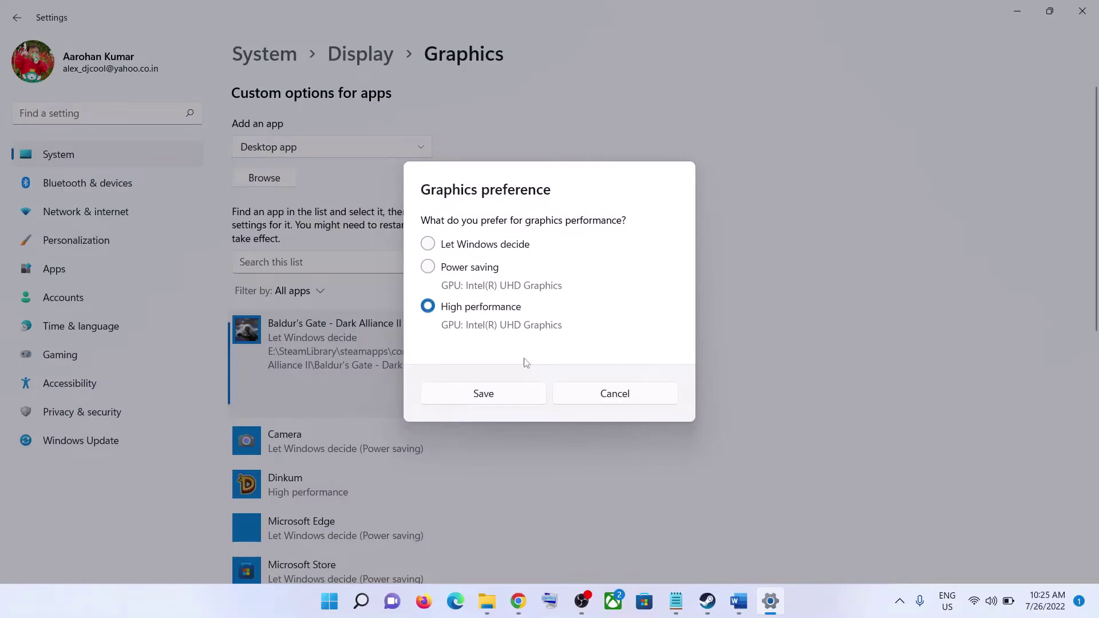
{"action": "left_click", "coordinate": [506, 400]}
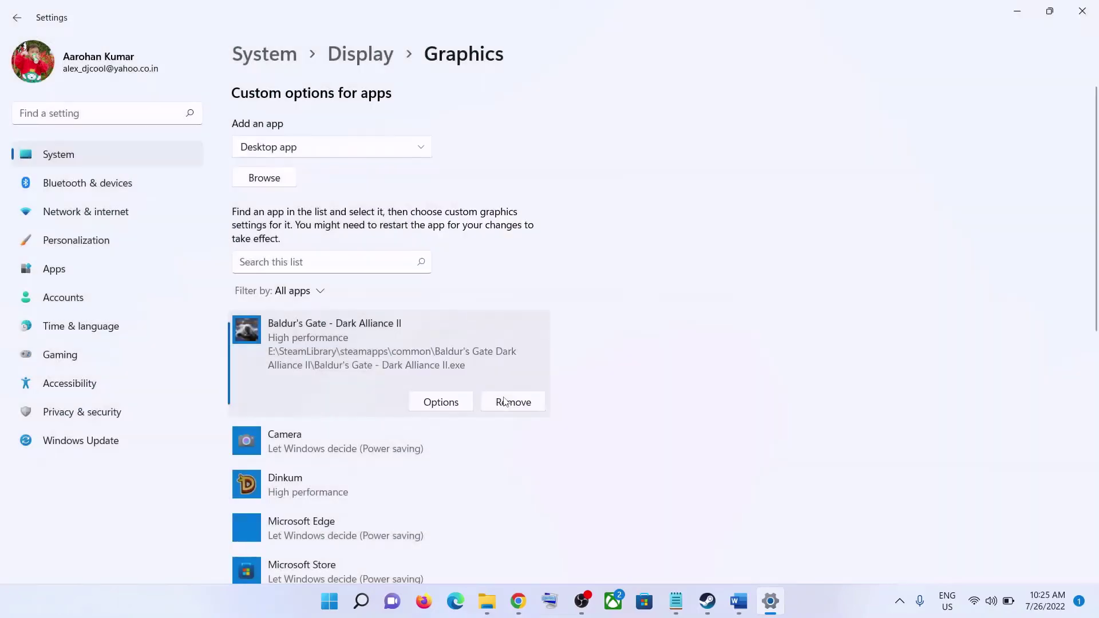
{"action": "left_click", "coordinate": [1082, 10]}
- Highlight "the game files" in Step 8 of the Word document
{"action": "scroll", "coordinate": [487, 268], "scroll_direction": "down", "scroll_amount": 2}
{"action": "scroll", "coordinate": [487, 268], "scroll_direction": "down", "scroll_amount": 3}
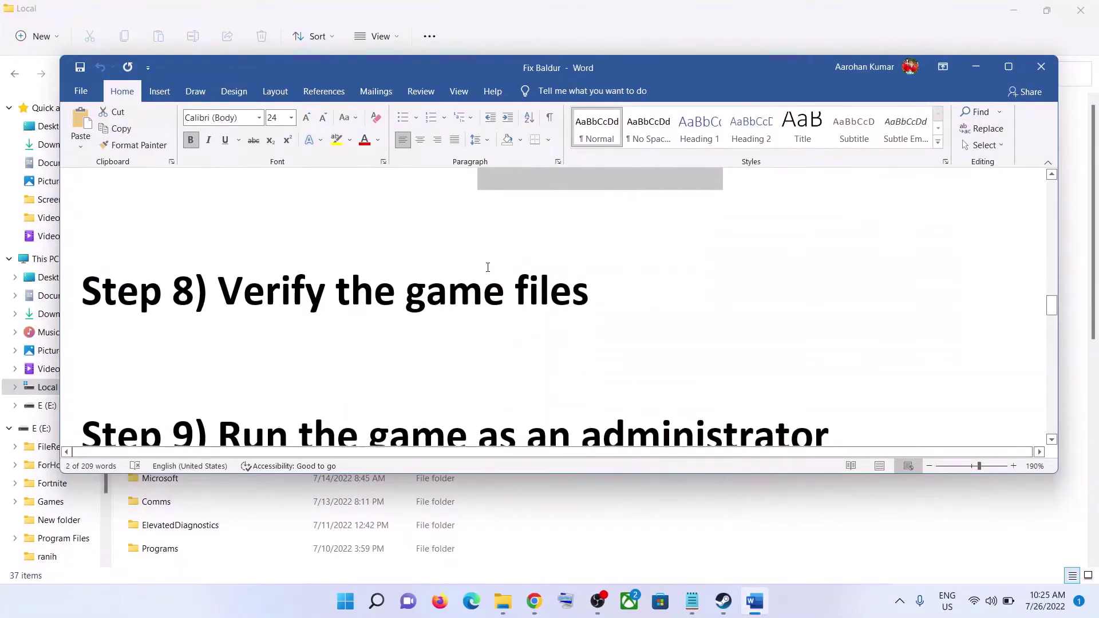
{"action": "left_click_drag", "start_coordinate": [337, 289], "coordinate": [598, 321]}
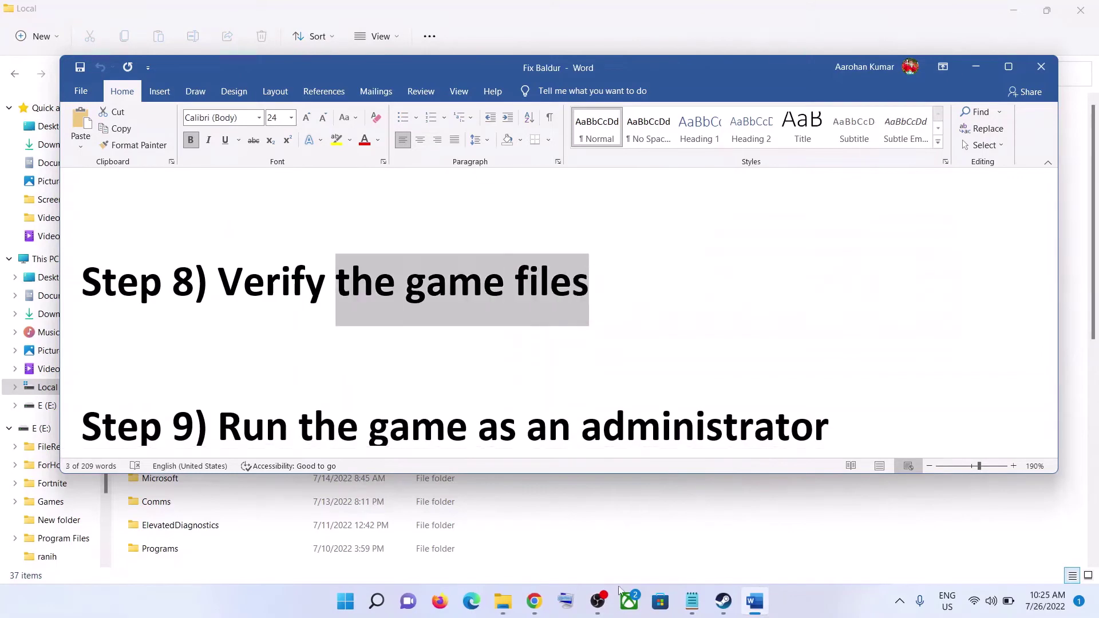
- In Steam, view the Local Files properties of Baldur's Gate: Dark Alliance II to find the integrity verification option, and close them
{"action": "left_click", "coordinate": [724, 601]}
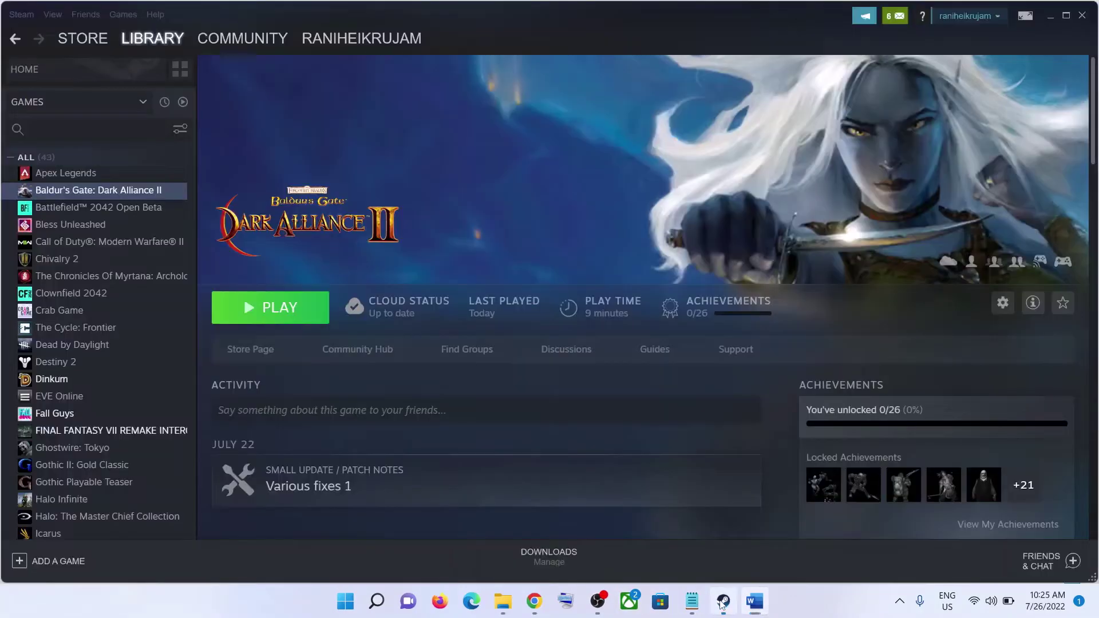
{"action": "right_click", "coordinate": [165, 198]}
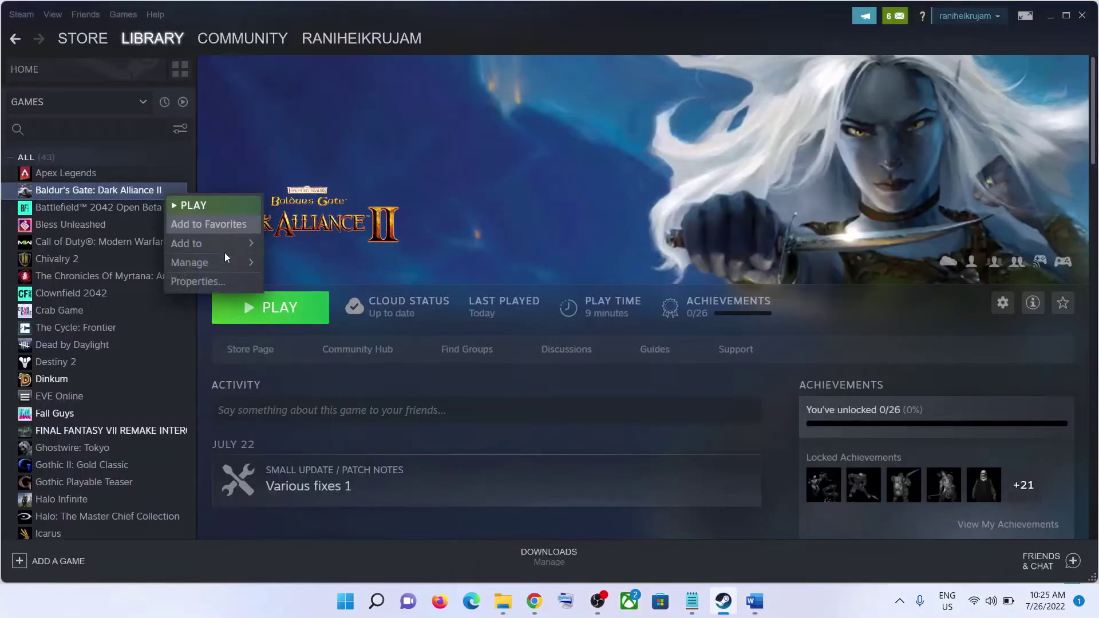
{"action": "left_click", "coordinate": [221, 290]}
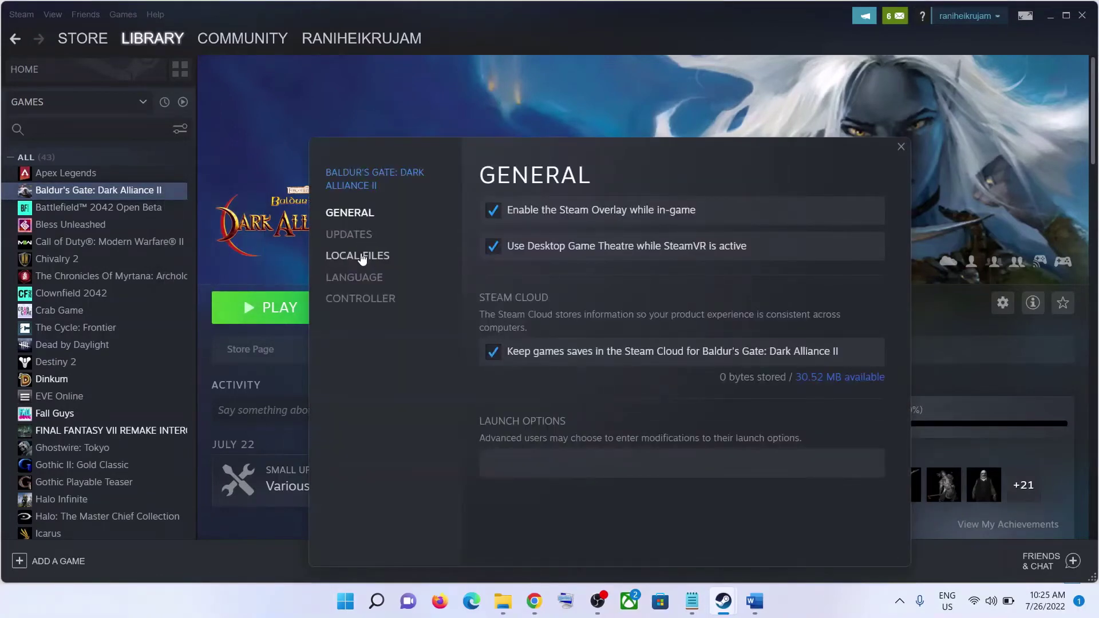
{"action": "left_click", "coordinate": [362, 259]}
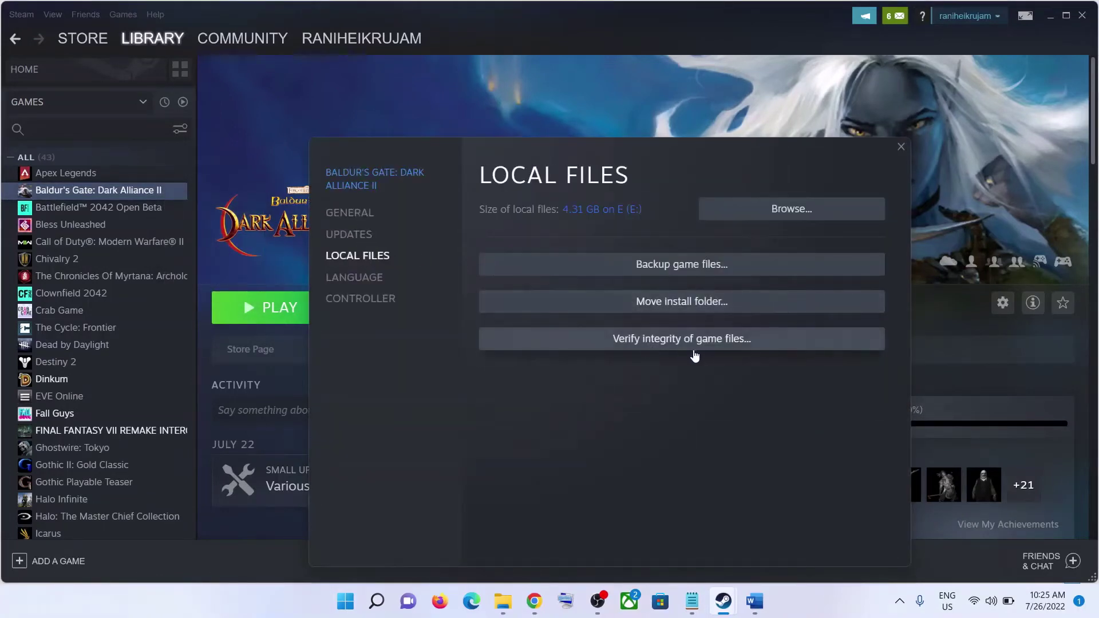
{"action": "left_click", "coordinate": [901, 148]}
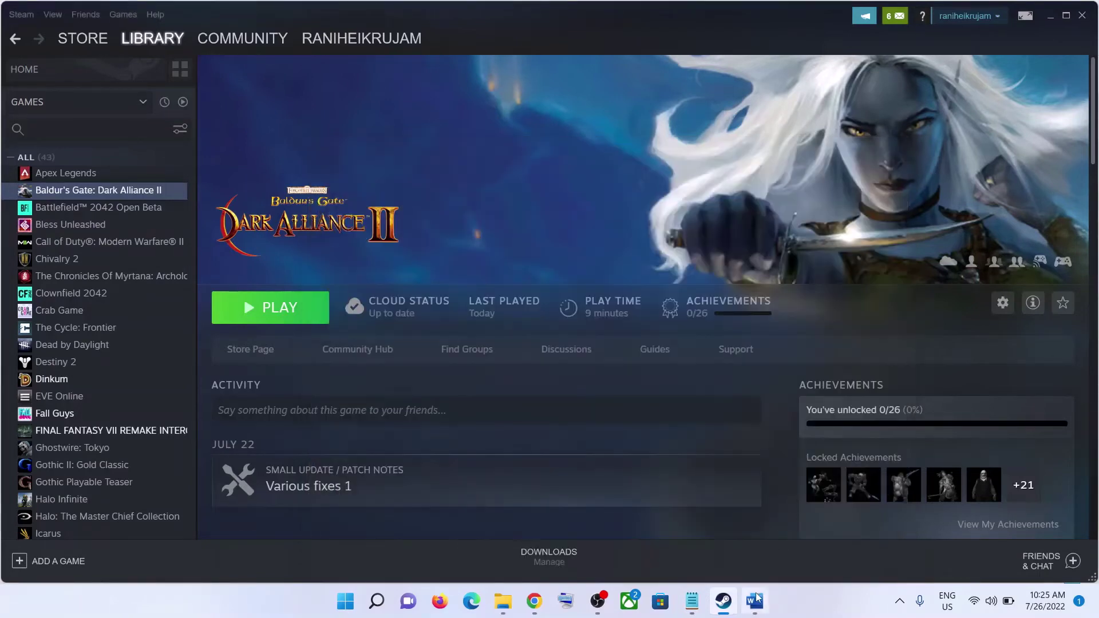
- Review Steps 8 and 9 in the Word document and open the local files folder of Baldur's Gate: Dark Alliance II from Steam
{"action": "left_click", "coordinate": [756, 600]}
{"action": "left_click_drag", "start_coordinate": [337, 284], "coordinate": [588, 283]}
{"action": "scroll", "coordinate": [518, 381], "scroll_direction": "down", "scroll_amount": 1}
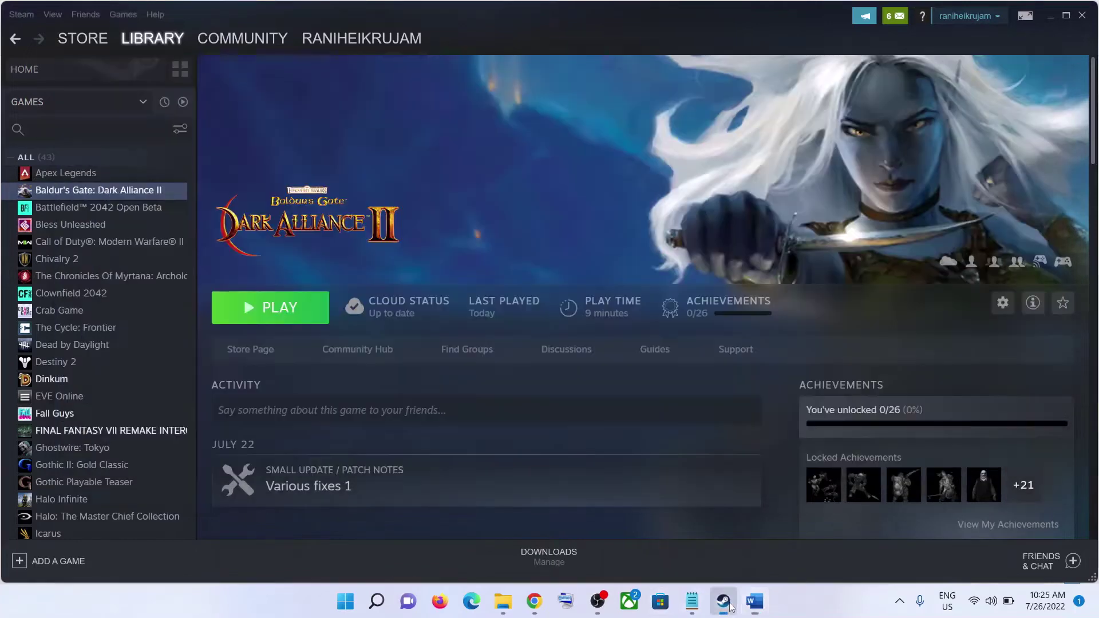
{"action": "left_click", "coordinate": [724, 601]}
{"action": "right_click", "coordinate": [140, 190]}
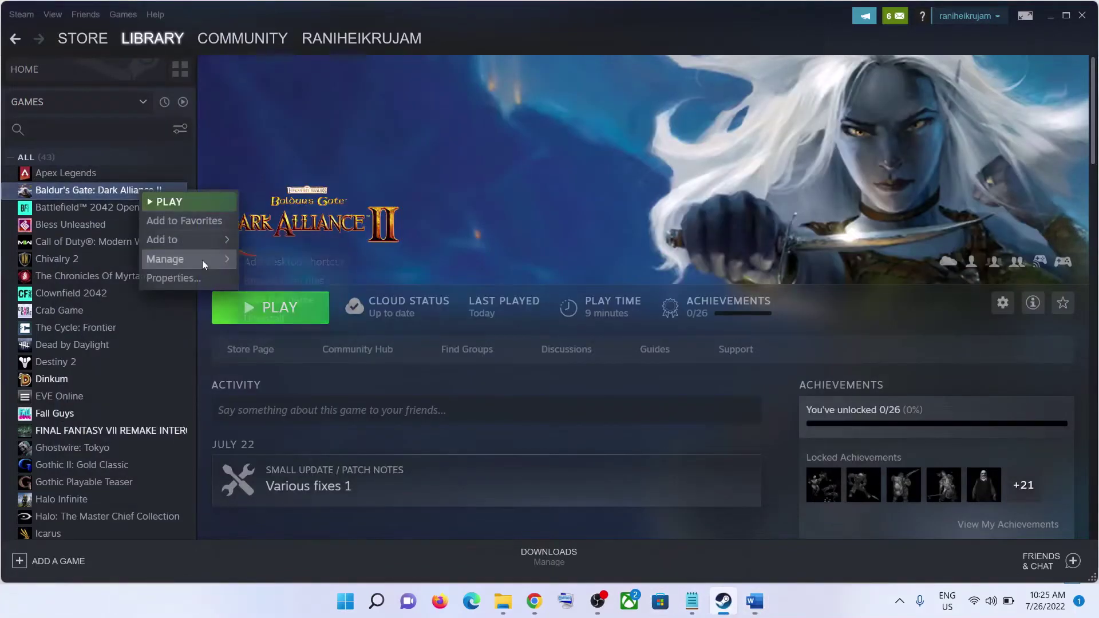
{"action": "mouse_move", "coordinate": [201, 260]}
{"action": "left_click", "coordinate": [300, 280]}
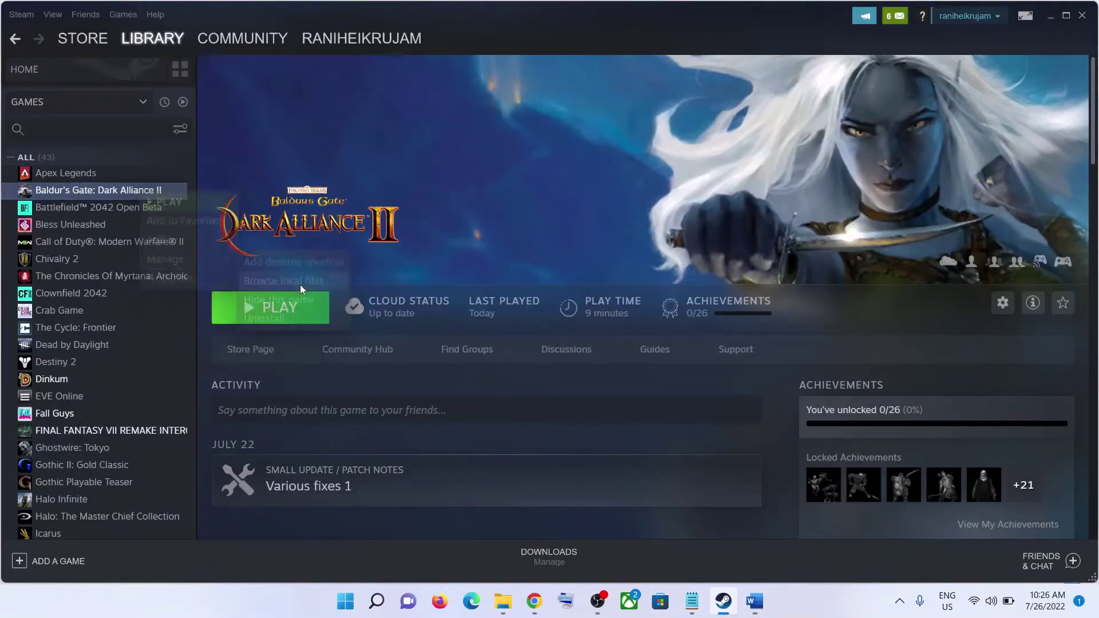
{"action": "mouse_move", "coordinate": [515, 605]}
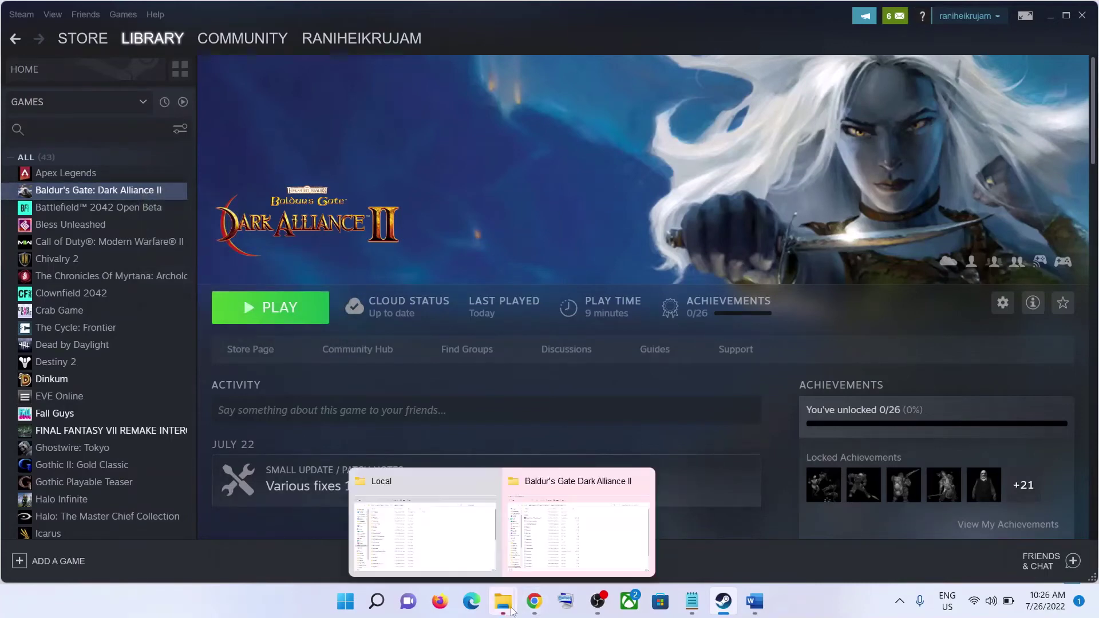
{"action": "left_click", "coordinate": [580, 553]}
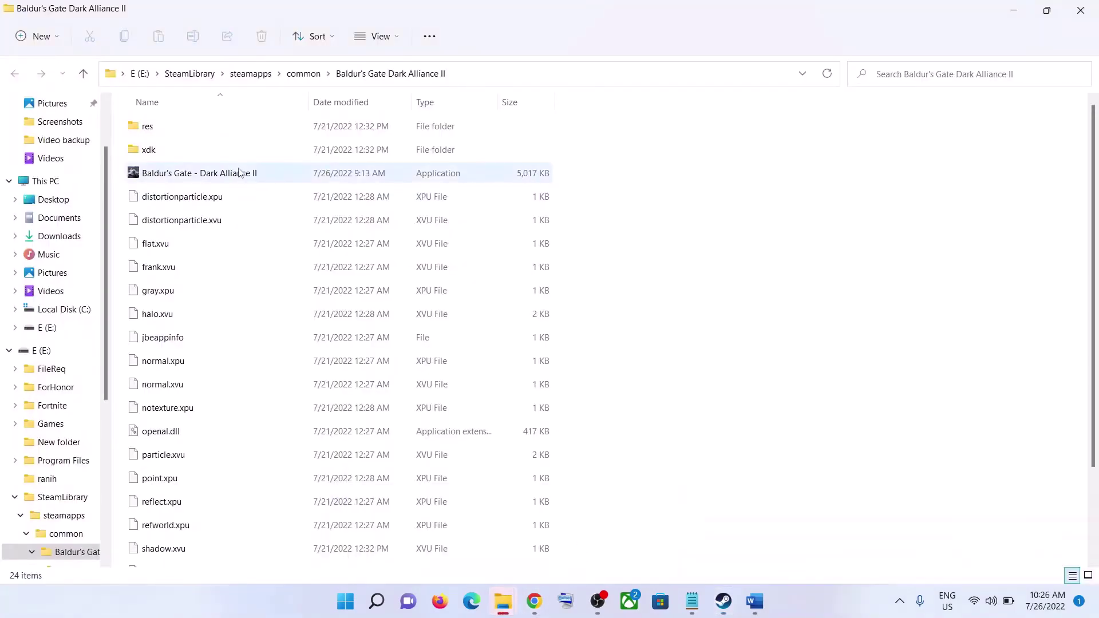
- Set the Baldur's Gate - Dark Alliance II application to run as an administrator in its compatibility properties, and close the folder window
{"action": "left_click", "coordinate": [240, 173]}
{"action": "right_click", "coordinate": [239, 172]}
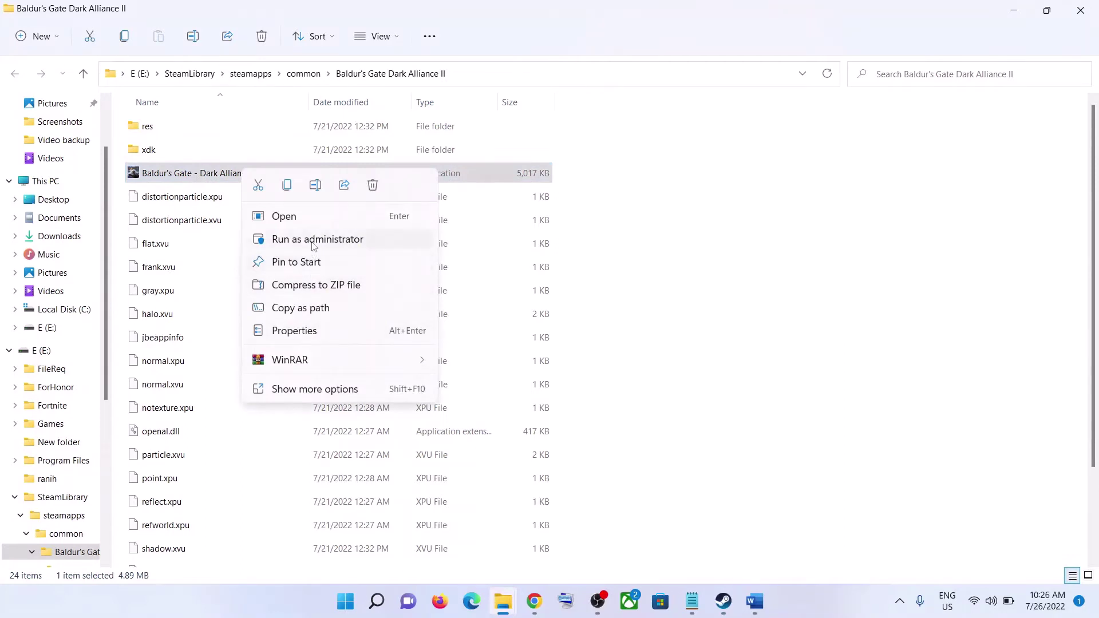
{"action": "left_click", "coordinate": [294, 331]}
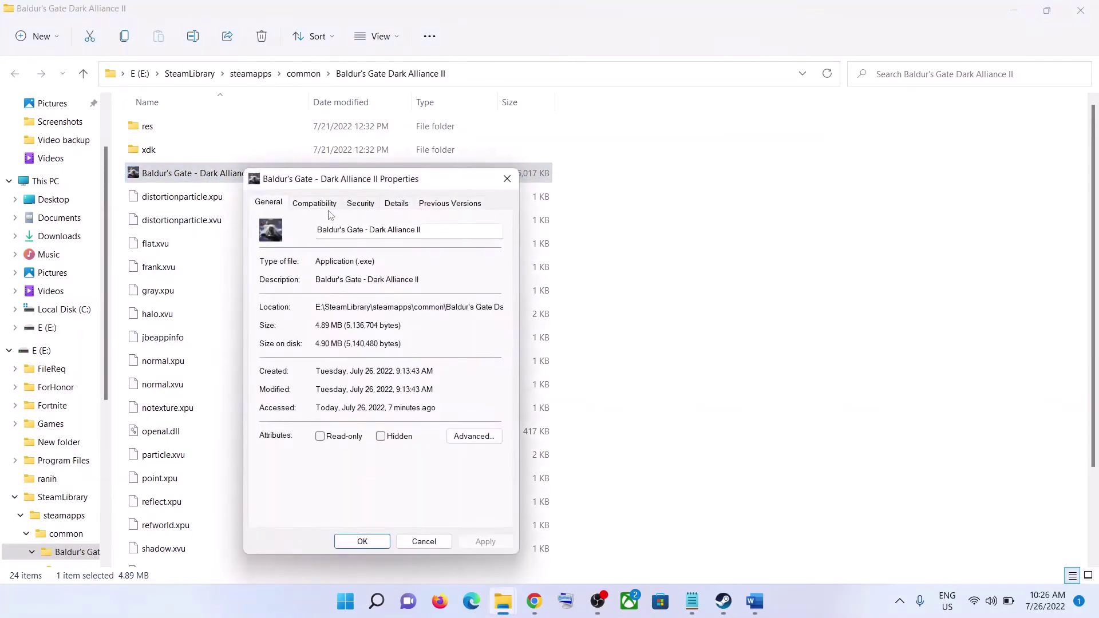
{"action": "left_click", "coordinate": [324, 205]}
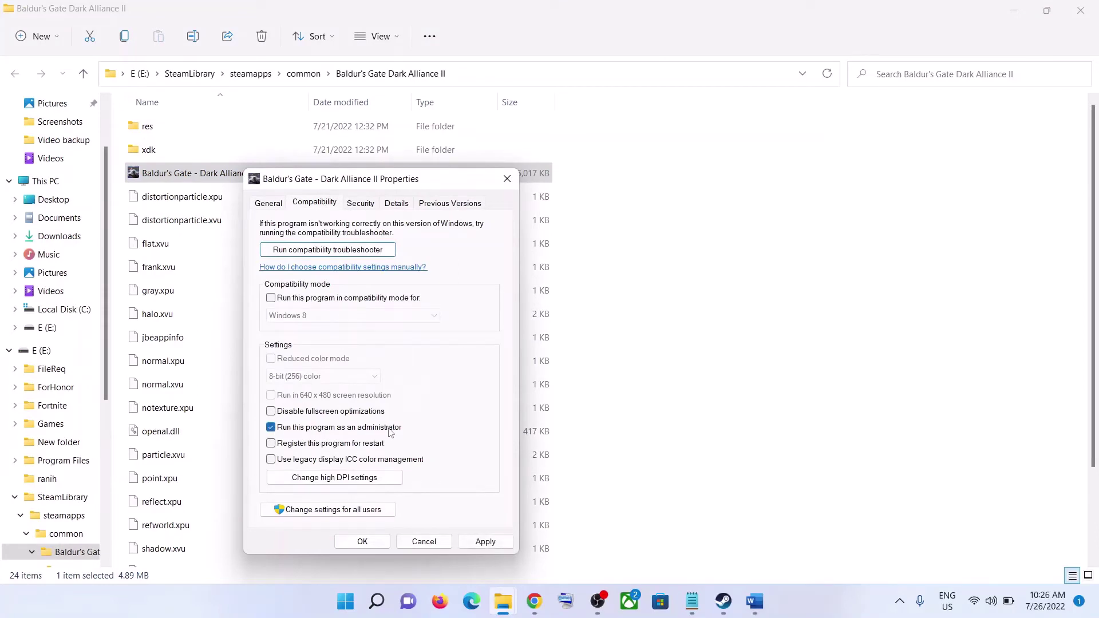
{"action": "left_click", "coordinate": [487, 541]}
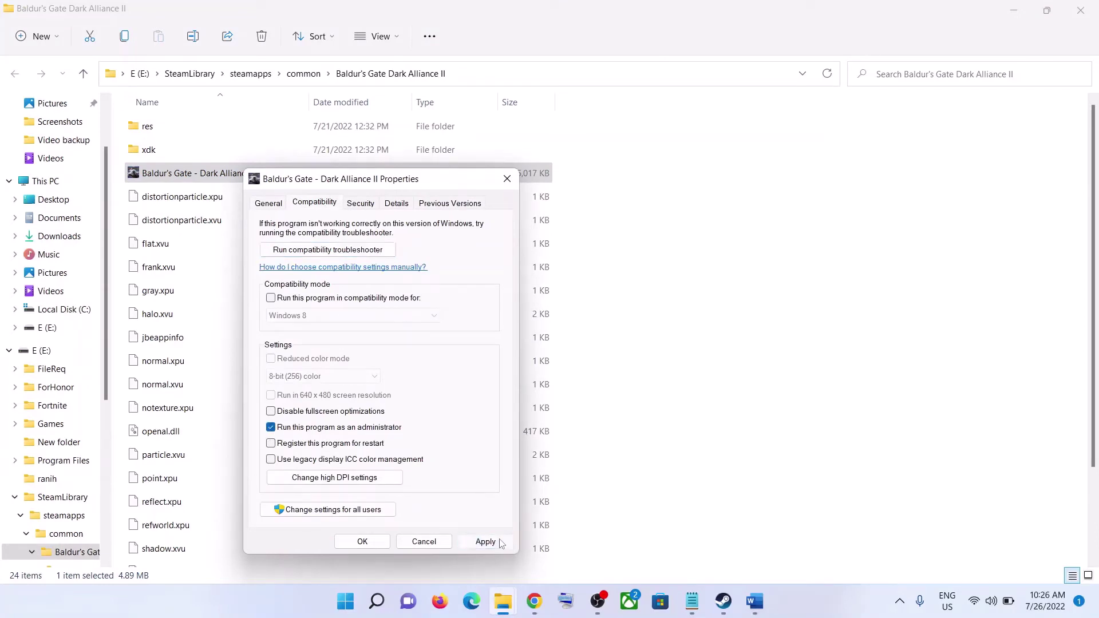
{"action": "left_click", "coordinate": [363, 542]}
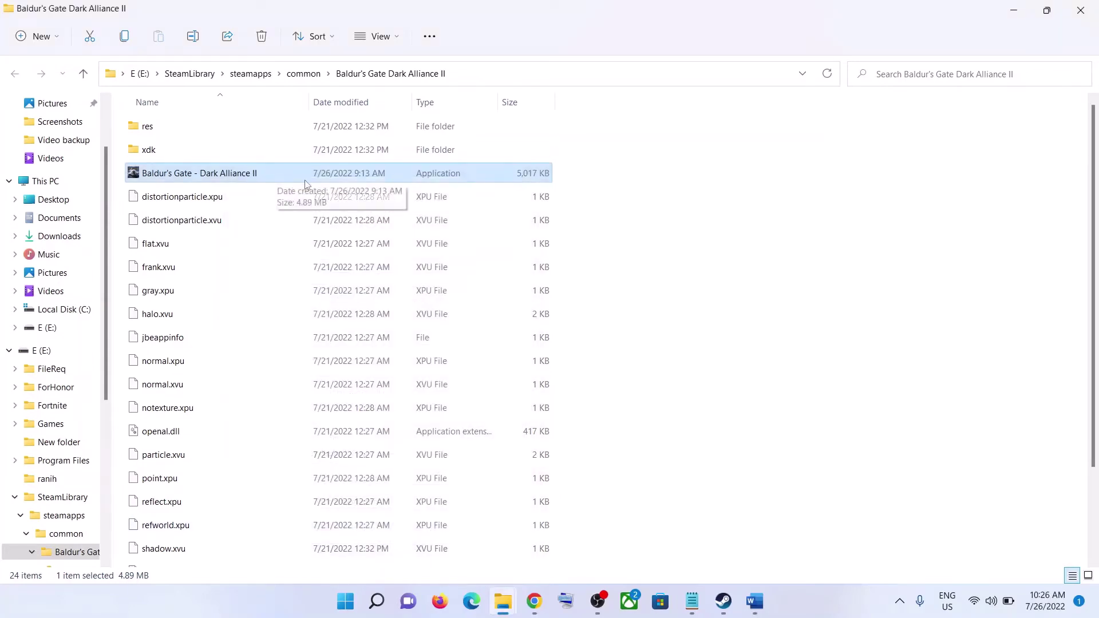
{"action": "left_click", "coordinate": [1081, 11]}
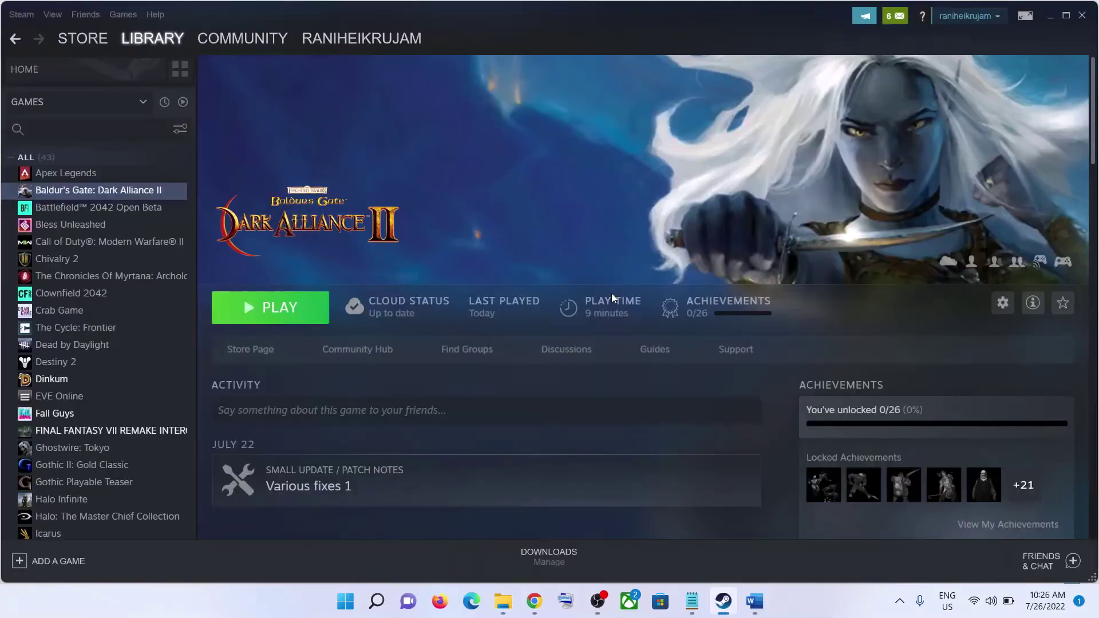
- Switch to the Word document and read Step 10 about overlays, overclocking applications and Cleanboot
{"action": "left_click", "coordinate": [755, 601]}
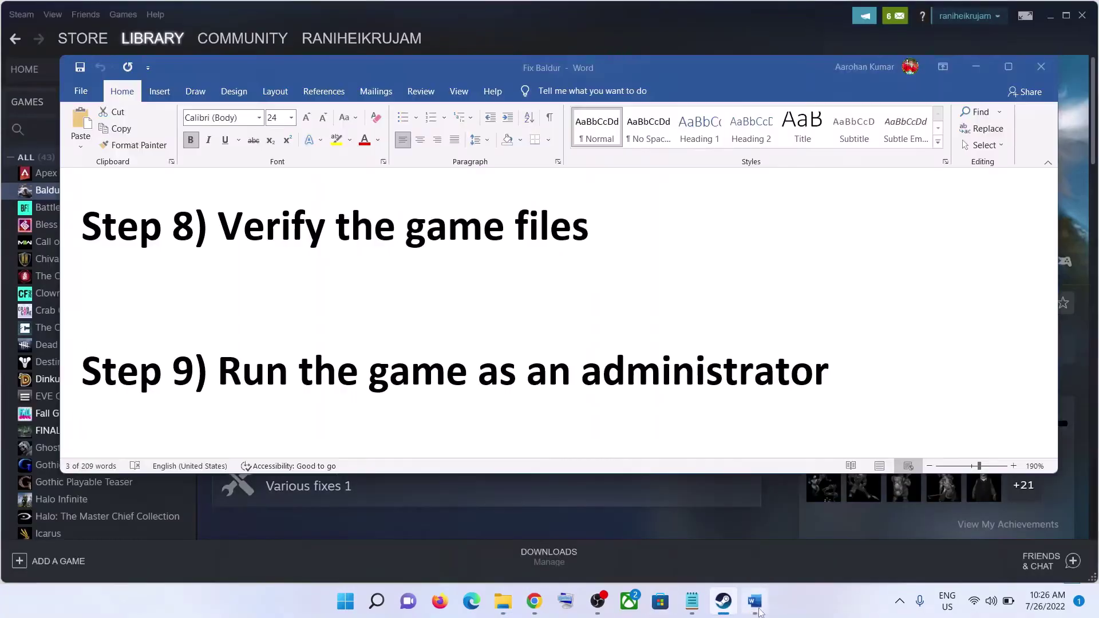
{"action": "scroll", "coordinate": [537, 386], "scroll_direction": "down", "scroll_amount": 5}
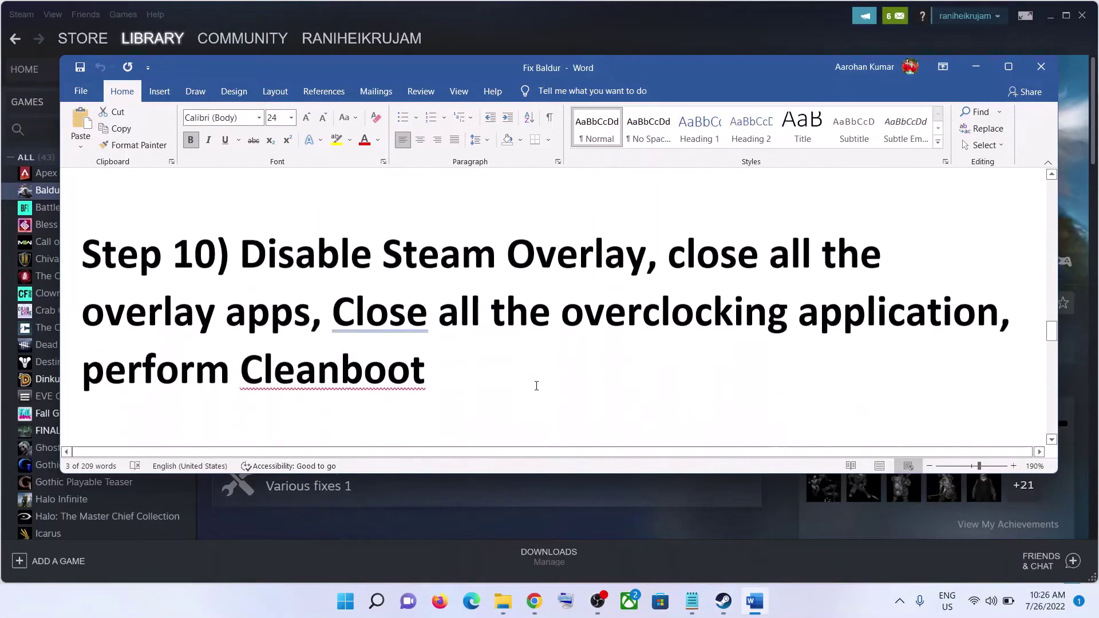
{"action": "scroll", "coordinate": [536, 386], "scroll_direction": "up", "scroll_amount": 1}
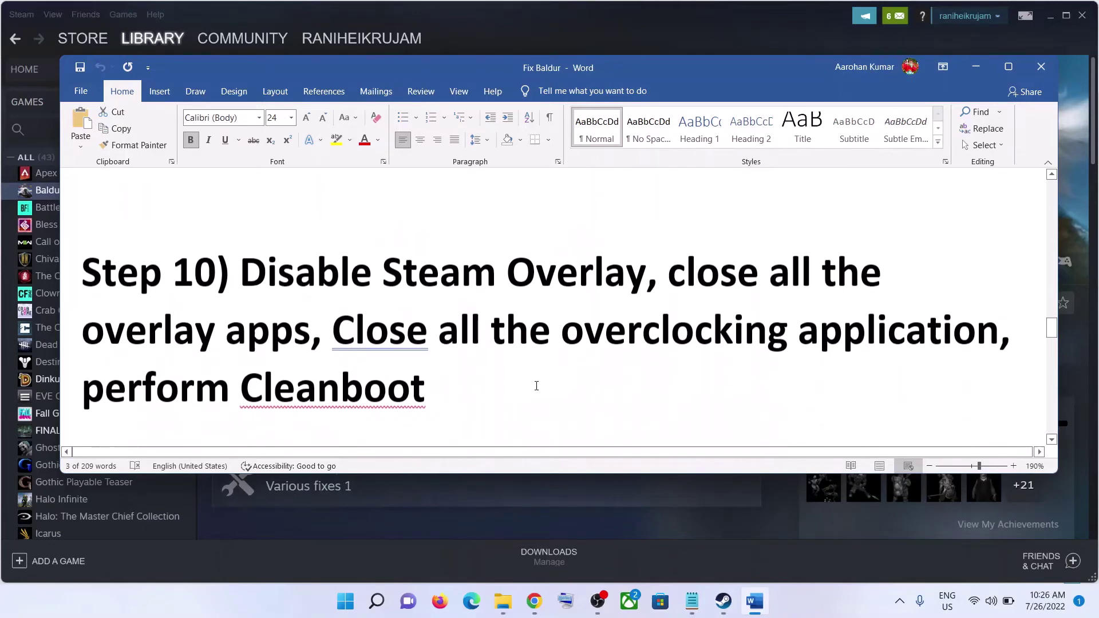
- Disable the in-game Steam Overlay for Baldur's Gate: Dark Alliance II in Steam, and highlight "close all the overlay apps" in the Word document
{"action": "left_click", "coordinate": [723, 601]}
{"action": "right_click", "coordinate": [104, 195]}
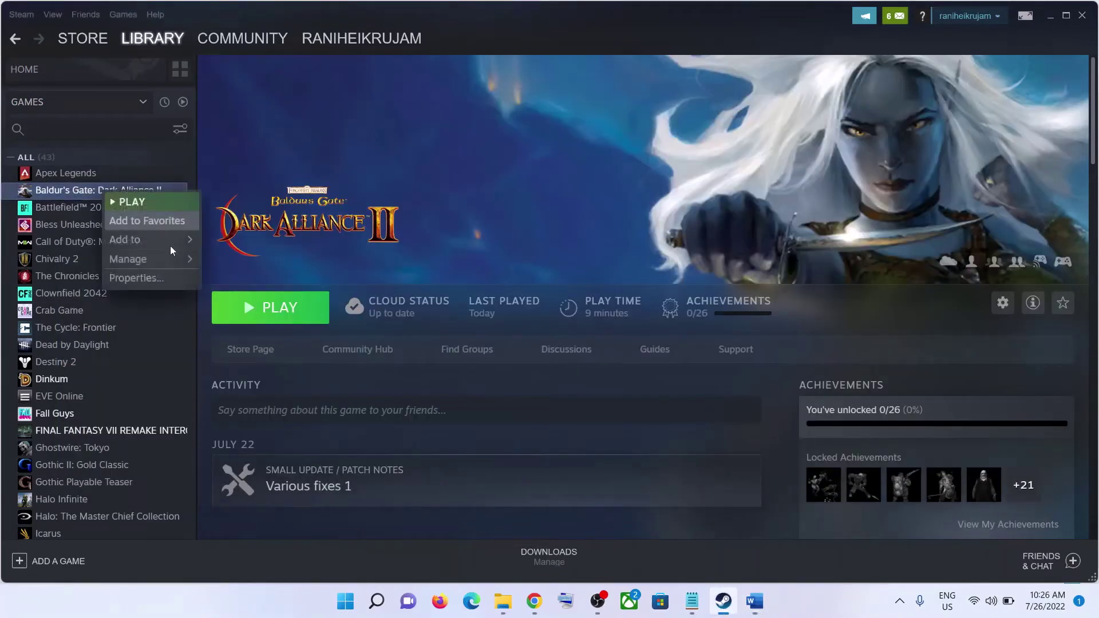
{"action": "left_click", "coordinate": [164, 277]}
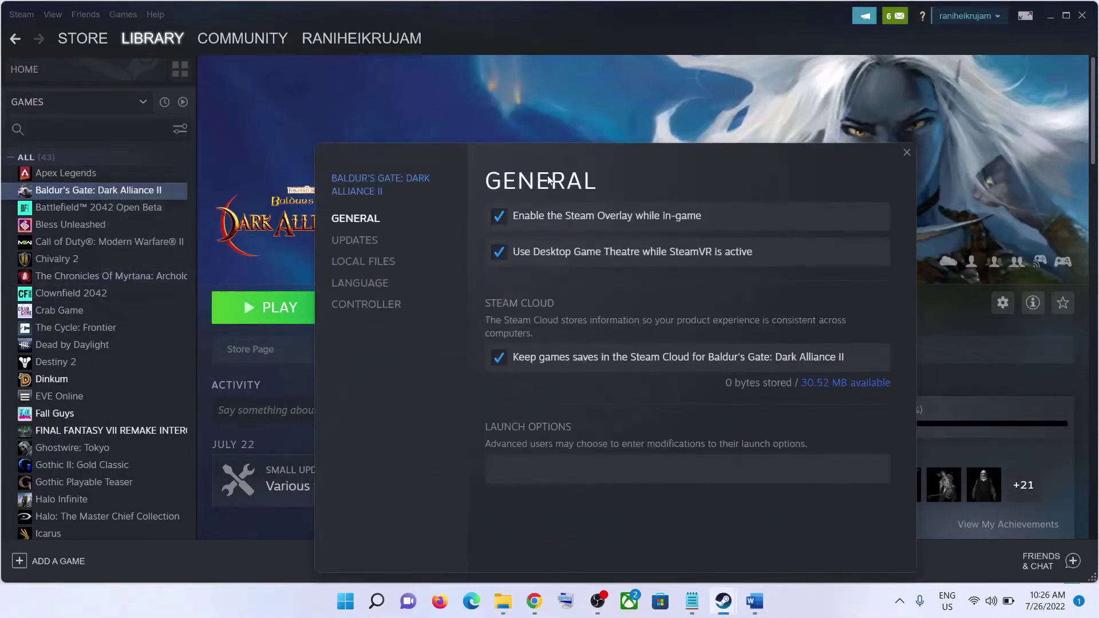
{"action": "left_click", "coordinate": [500, 218]}
{"action": "left_click", "coordinate": [906, 154]}
{"action": "left_click", "coordinate": [756, 602]}
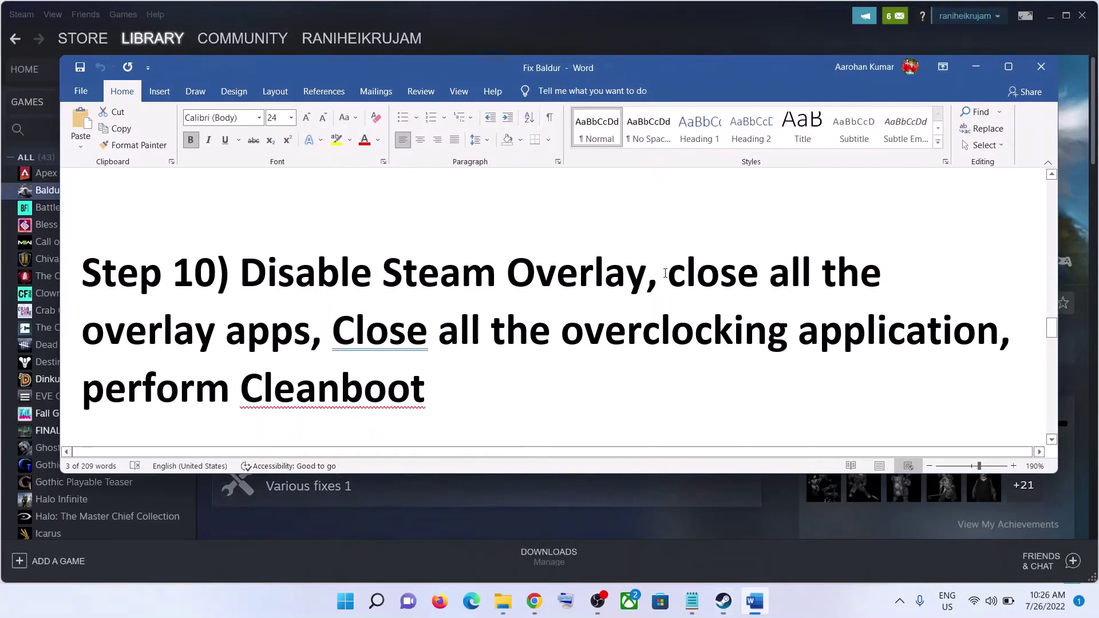
{"action": "left_click_drag", "start_coordinate": [670, 278], "coordinate": [311, 332]}
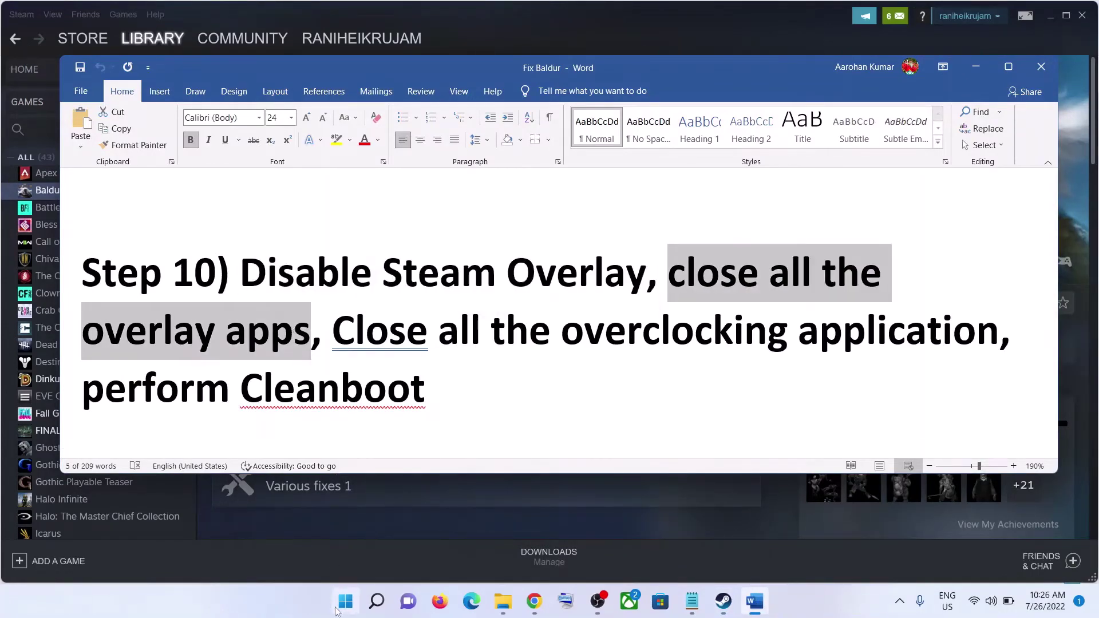
- Search Windows for "discord" and "heforce", and highlight "Close all the overclocking application, perform Cleanboot" in Step 10
{"action": "left_click", "coordinate": [339, 605]}
{"action": "type", "text": "discord"}
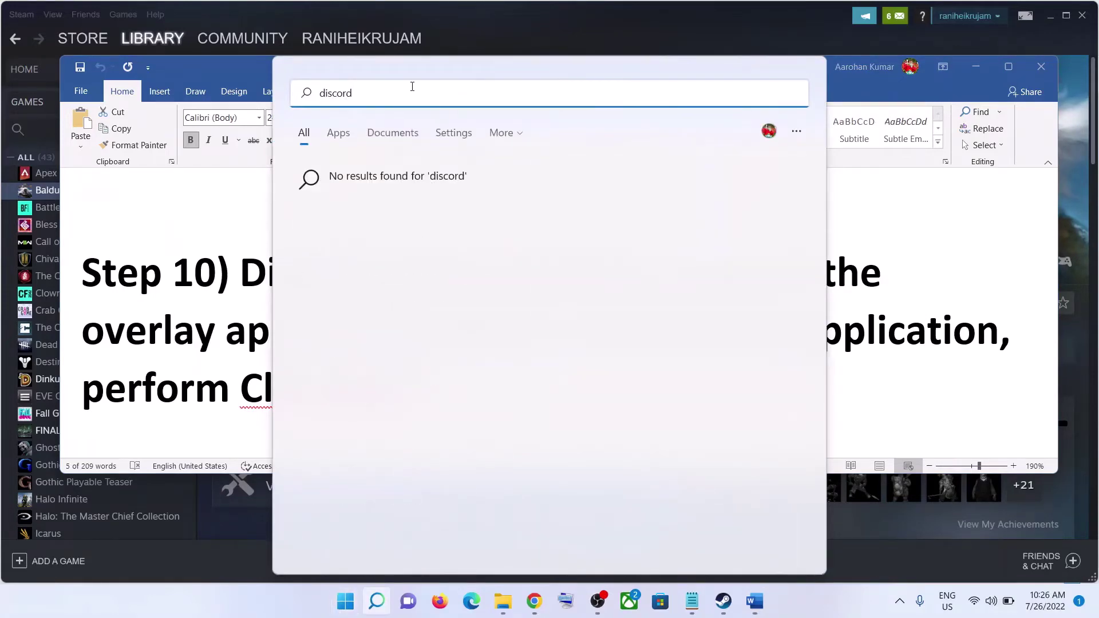
{"action": "left_click_drag", "start_coordinate": [396, 96], "coordinate": [280, 77]}
{"action": "type", "text": "heforce"}
{"action": "key", "text": "Escape"}
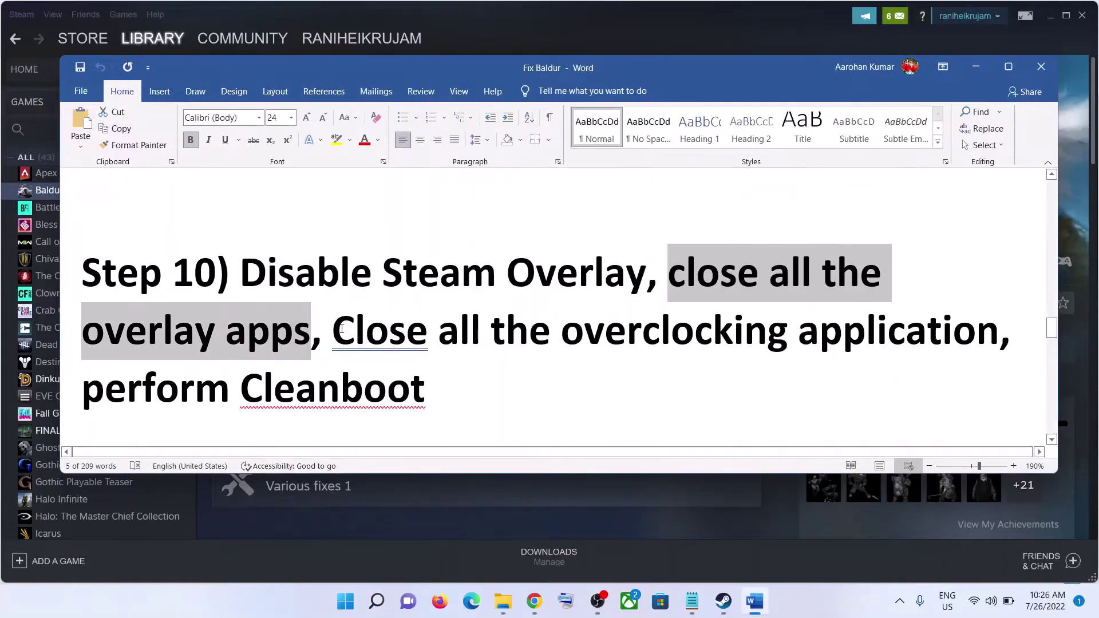
{"action": "left_click_drag", "start_coordinate": [342, 329], "coordinate": [833, 395]}
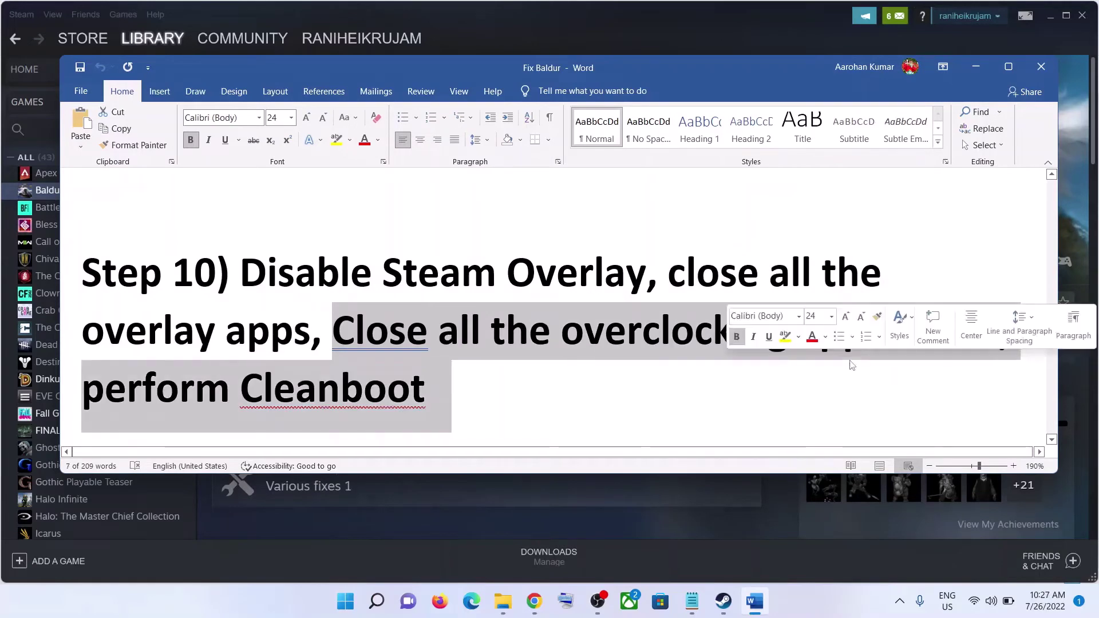
- Search Windows for "msi after" to look for an overclocking application, and close the search
{"action": "left_click", "coordinate": [346, 601]}
{"action": "type", "text": "msi"}
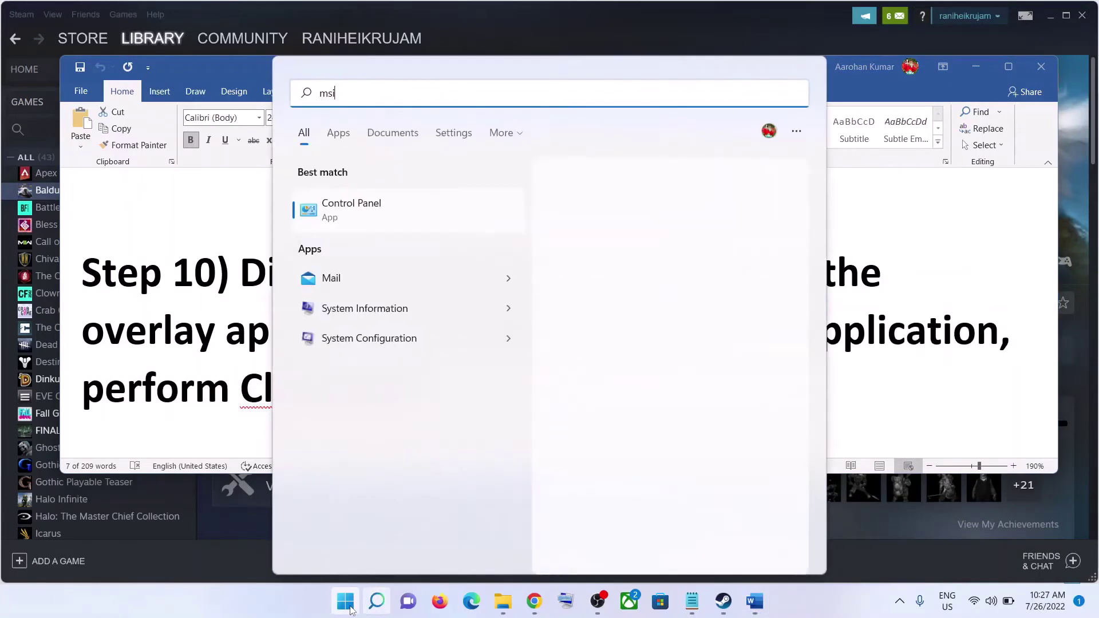
{"action": "type", "text": " after"}
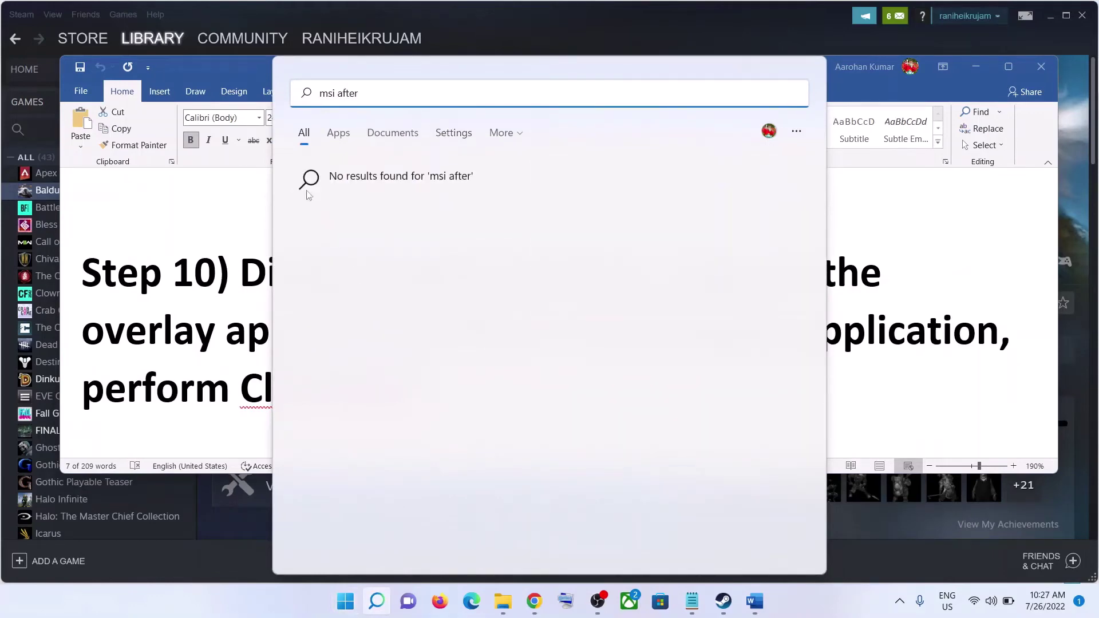
{"action": "left_click", "coordinate": [189, 313]}
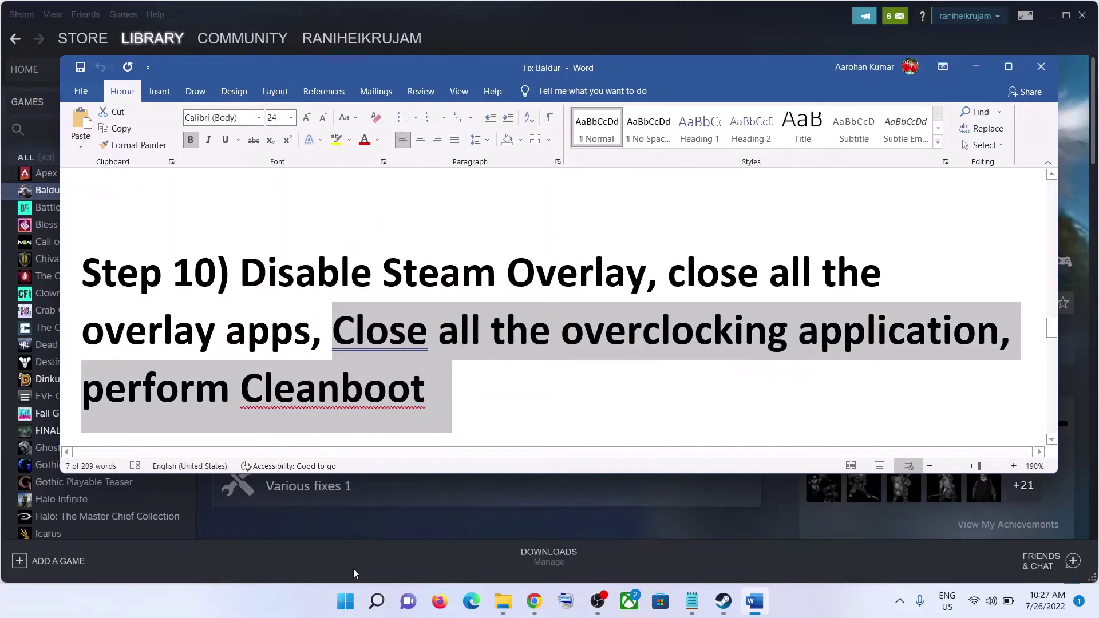
- Open System Configuration, hide all Microsoft services in the services list, and accept the configuration
{"action": "left_click", "coordinate": [352, 607]}
{"action": "type", "text": "system"}
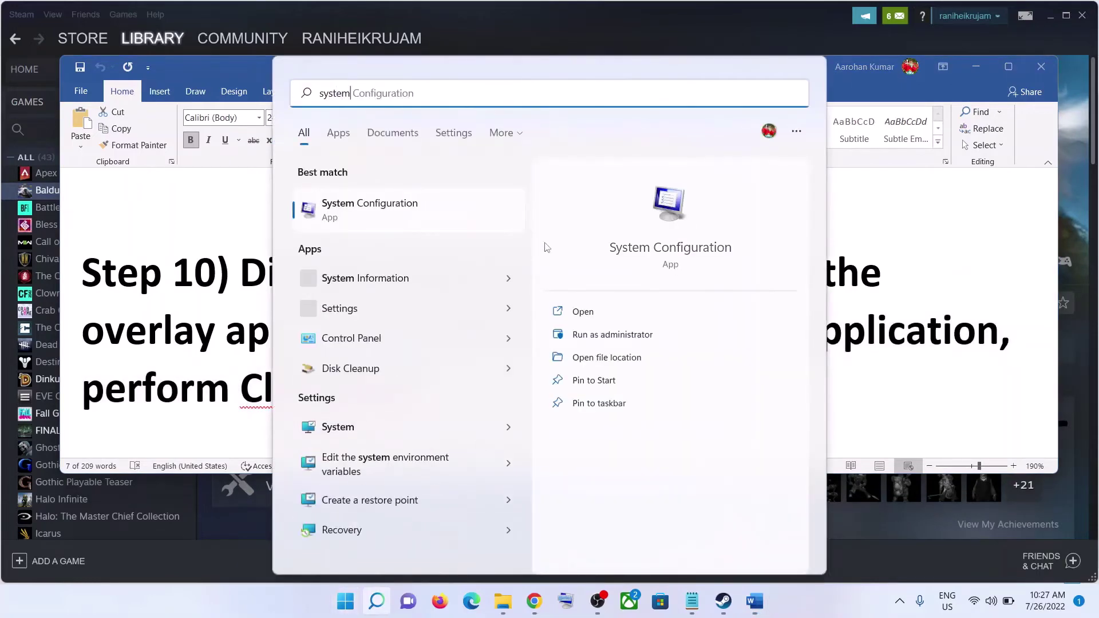
{"action": "key", "text": "Right"}
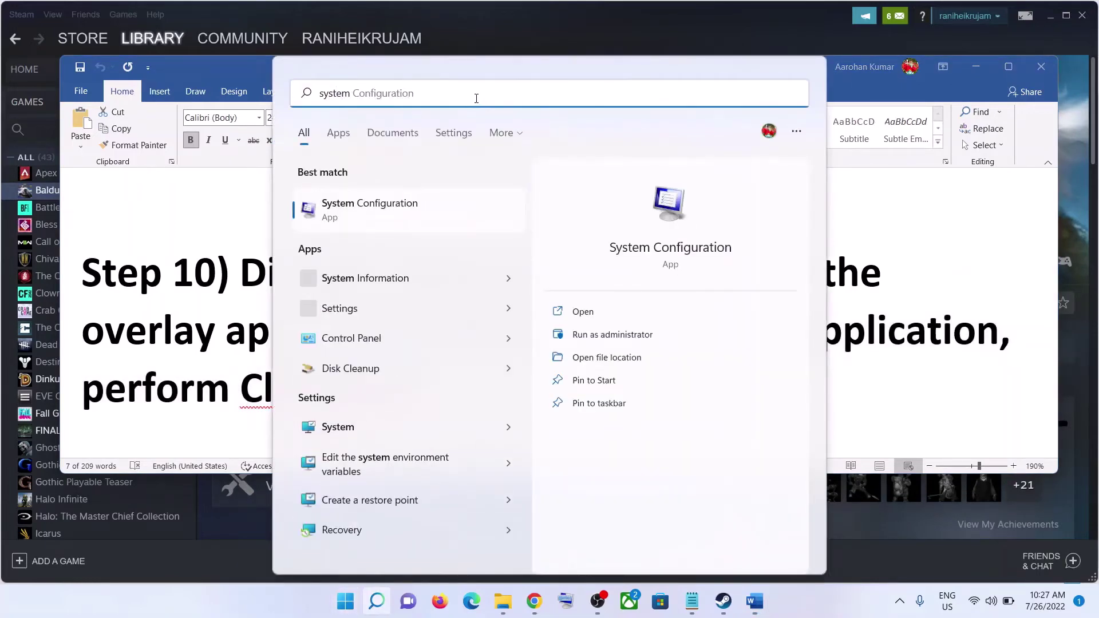
{"action": "left_click", "coordinate": [404, 225]}
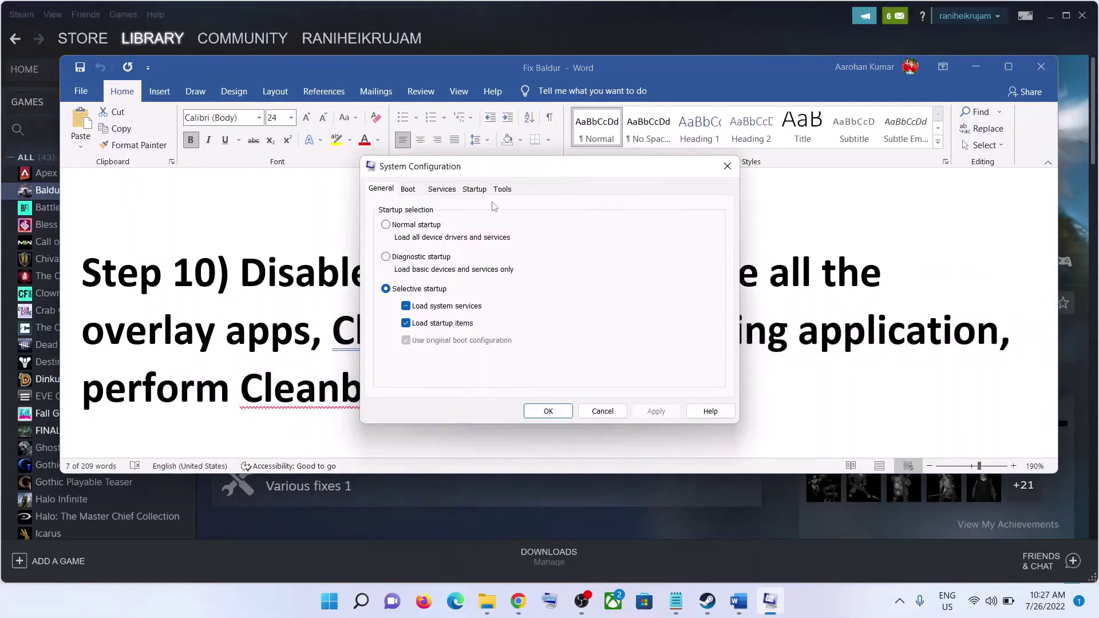
{"action": "left_click", "coordinate": [441, 190]}
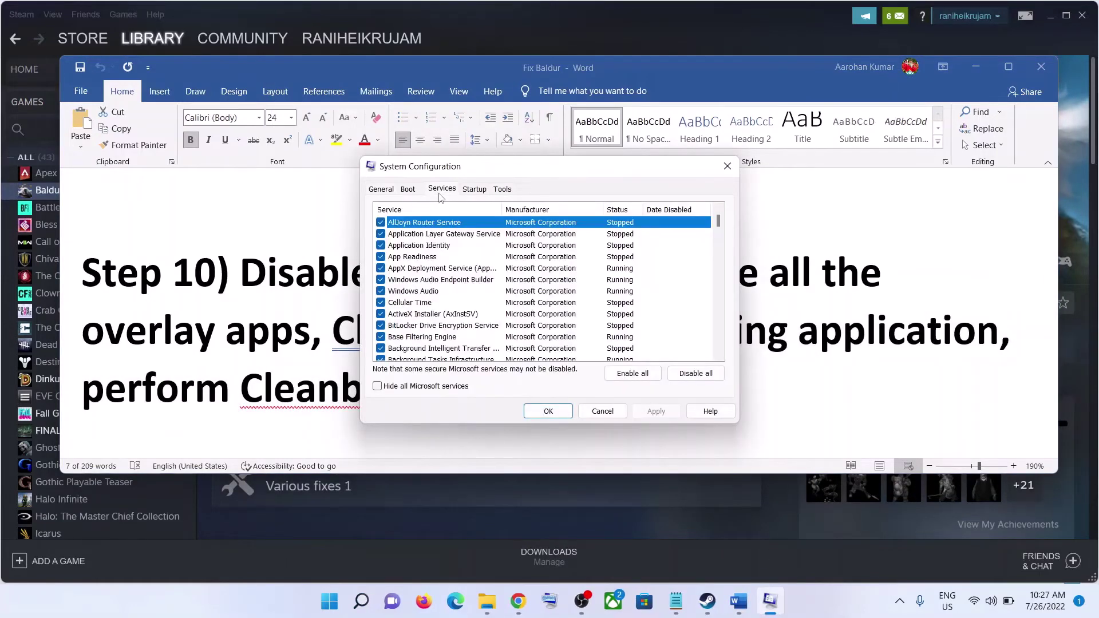
{"action": "left_click", "coordinate": [388, 388]}
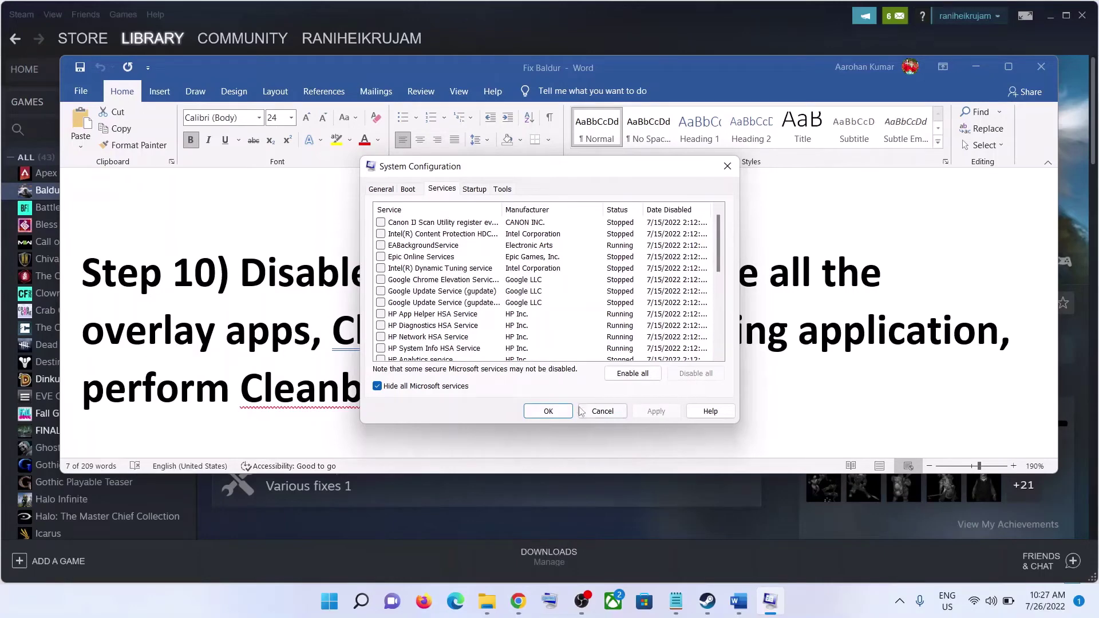
{"action": "left_click", "coordinate": [558, 412]}
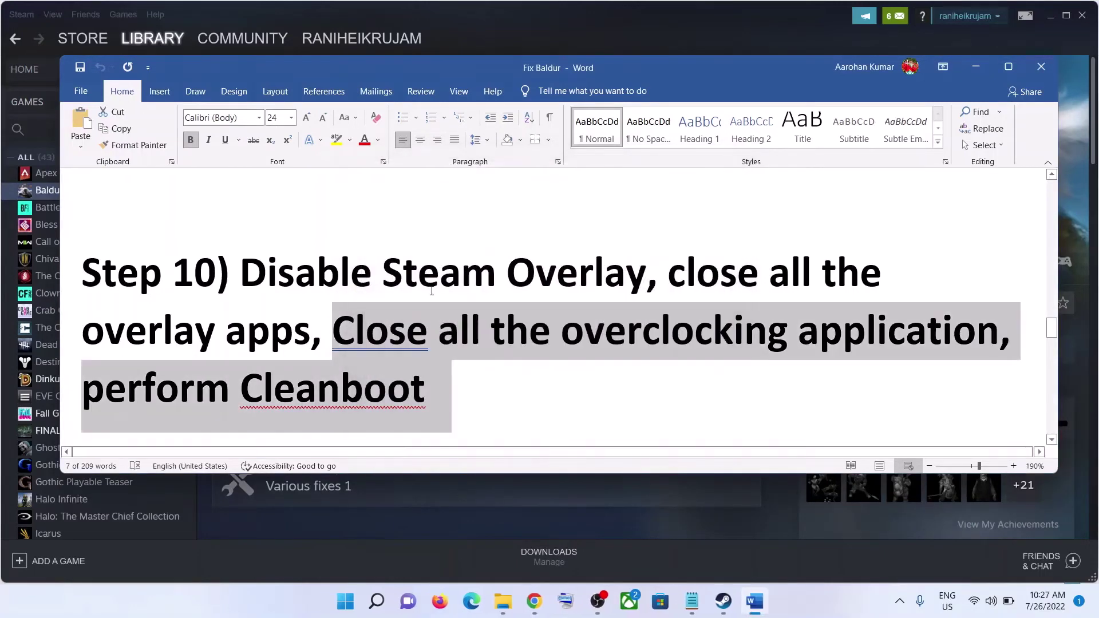
- Copy the Visual C++ redistributable download link under Step 11 of the Word document
{"action": "scroll", "coordinate": [431, 291], "scroll_direction": "down", "scroll_amount": 3}
{"action": "scroll", "coordinate": [431, 290], "scroll_direction": "down", "scroll_amount": 3}
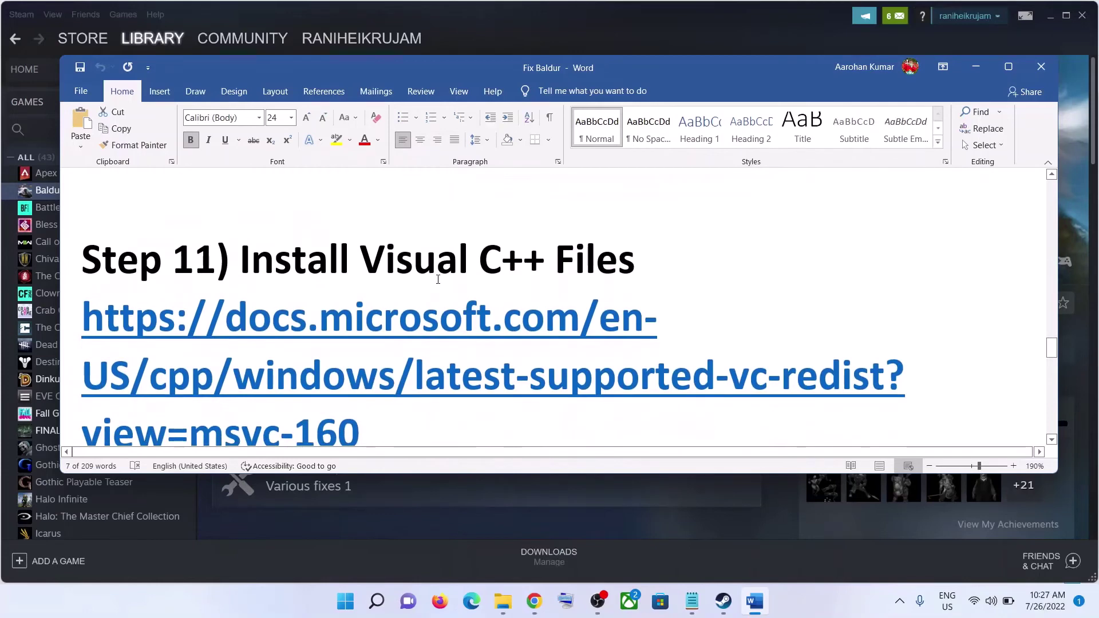
{"action": "scroll", "coordinate": [438, 280], "scroll_direction": "down", "scroll_amount": 1}
{"action": "triple_click", "coordinate": [438, 280]}
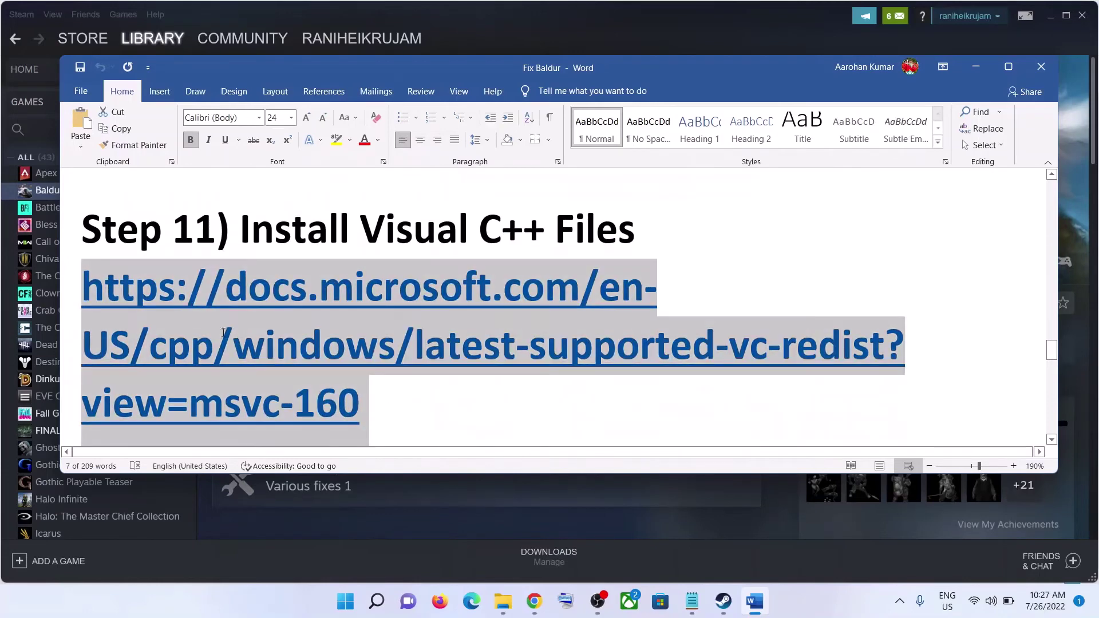
{"action": "right_click", "coordinate": [163, 304]}
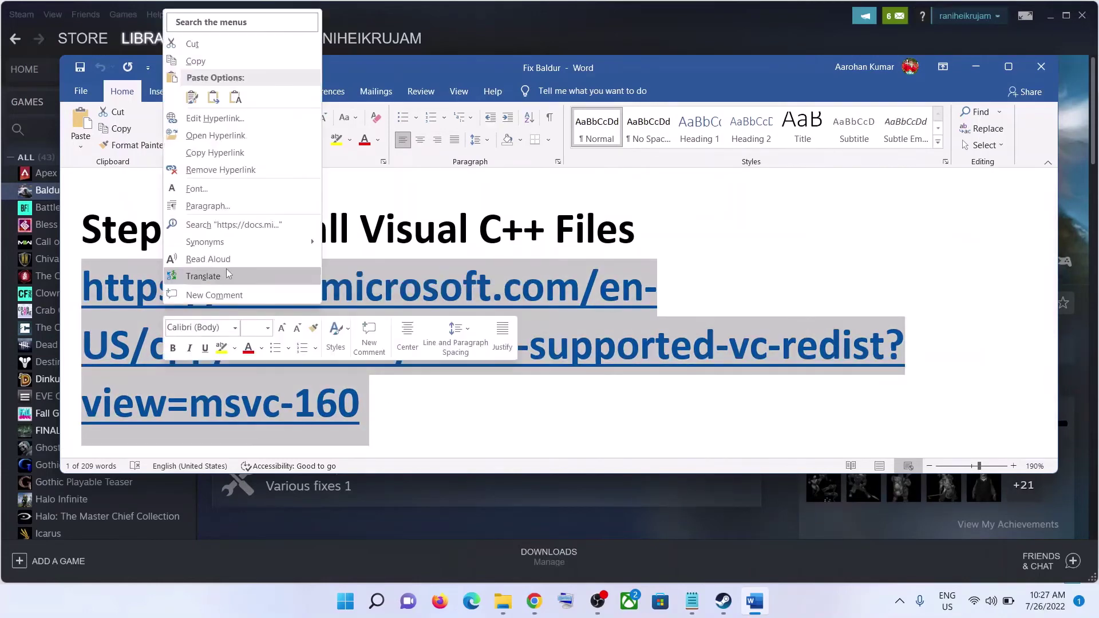
{"action": "left_click", "coordinate": [208, 60]}
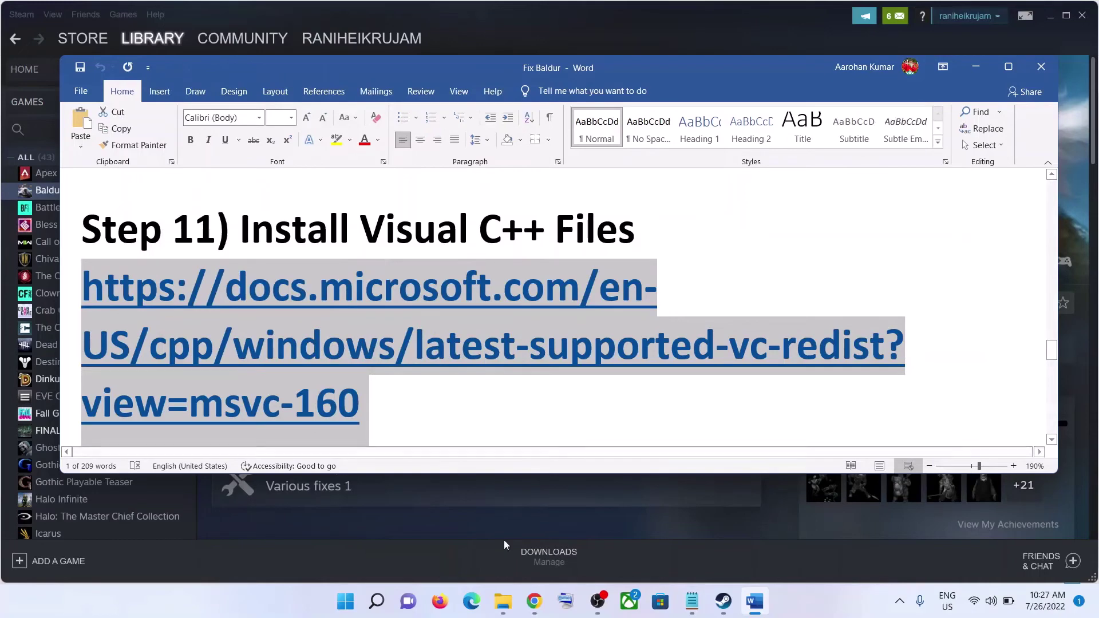
- Switch to a new Google Chrome window and load the copied Visual C++ redistributable page
{"action": "right_click", "coordinate": [526, 601]}
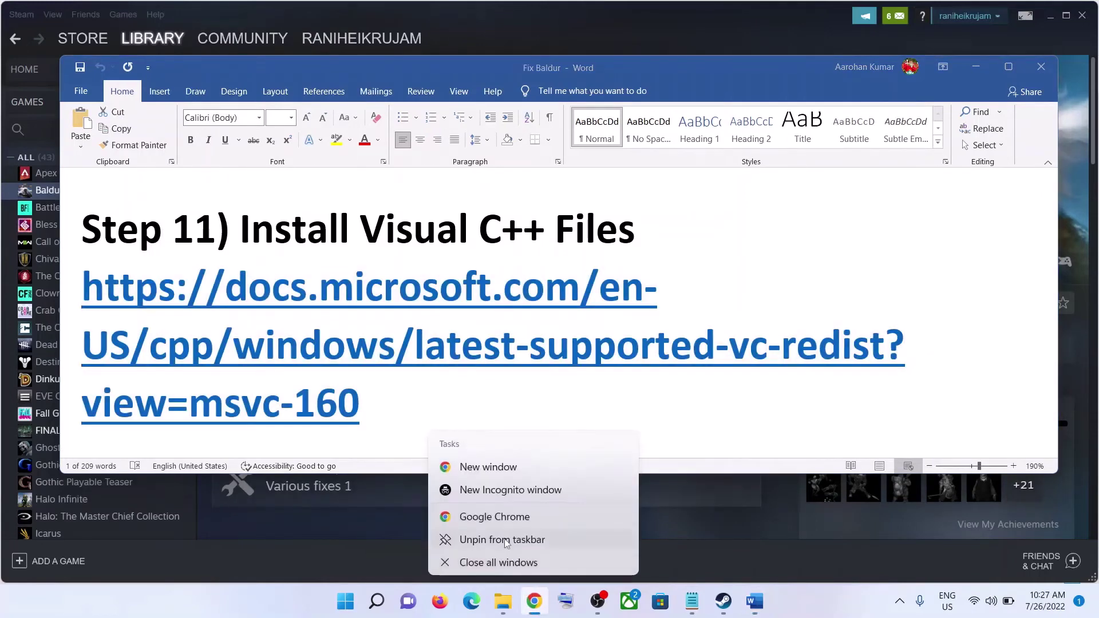
{"action": "left_click", "coordinate": [495, 517]}
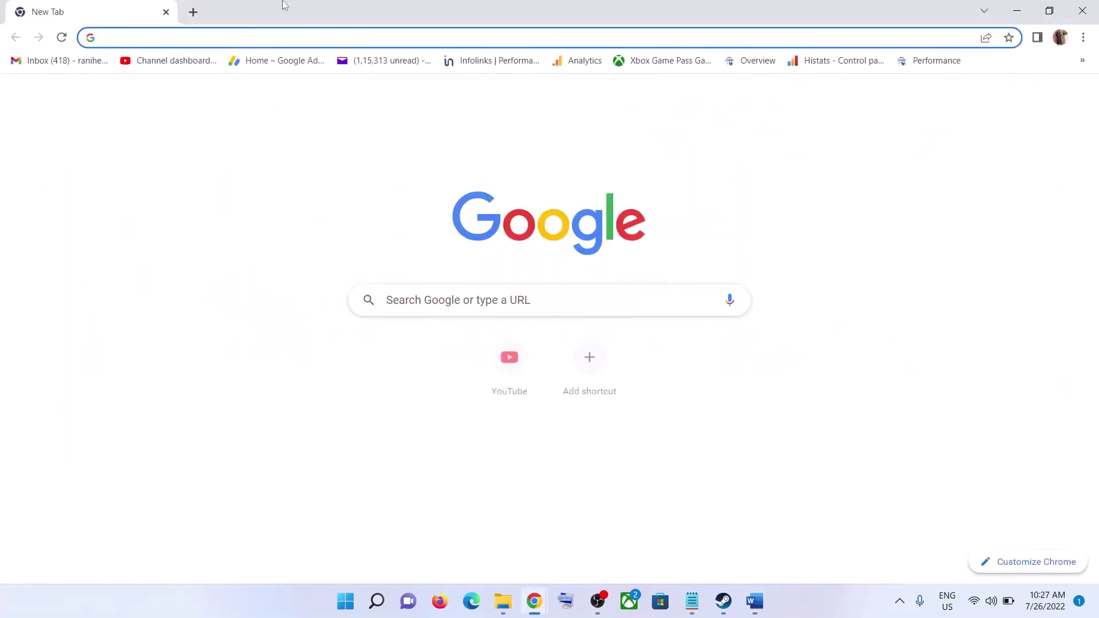
{"action": "key", "text": "ctrl+v"}
{"action": "key", "text": "Return"}
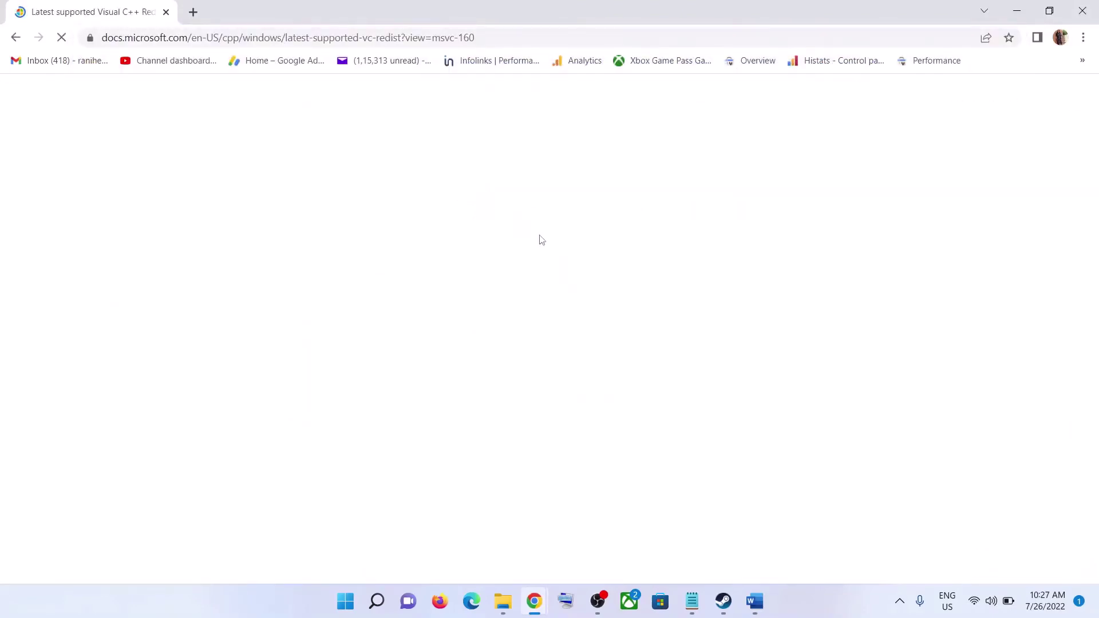
- Download the X86 and X64 Visual Studio 2015-2022 redistributables, and have VC_redist.x86.exe opened once downloaded
{"action": "scroll", "coordinate": [541, 236], "scroll_direction": "down", "scroll_amount": 2}
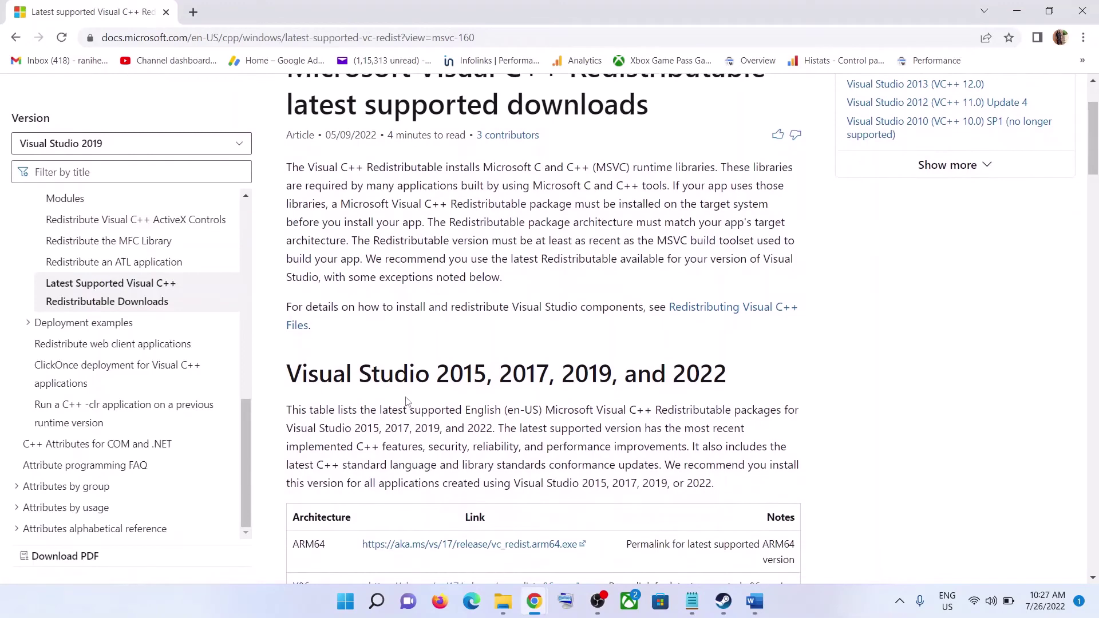
{"action": "scroll", "coordinate": [636, 395], "scroll_direction": "down", "scroll_amount": 3}
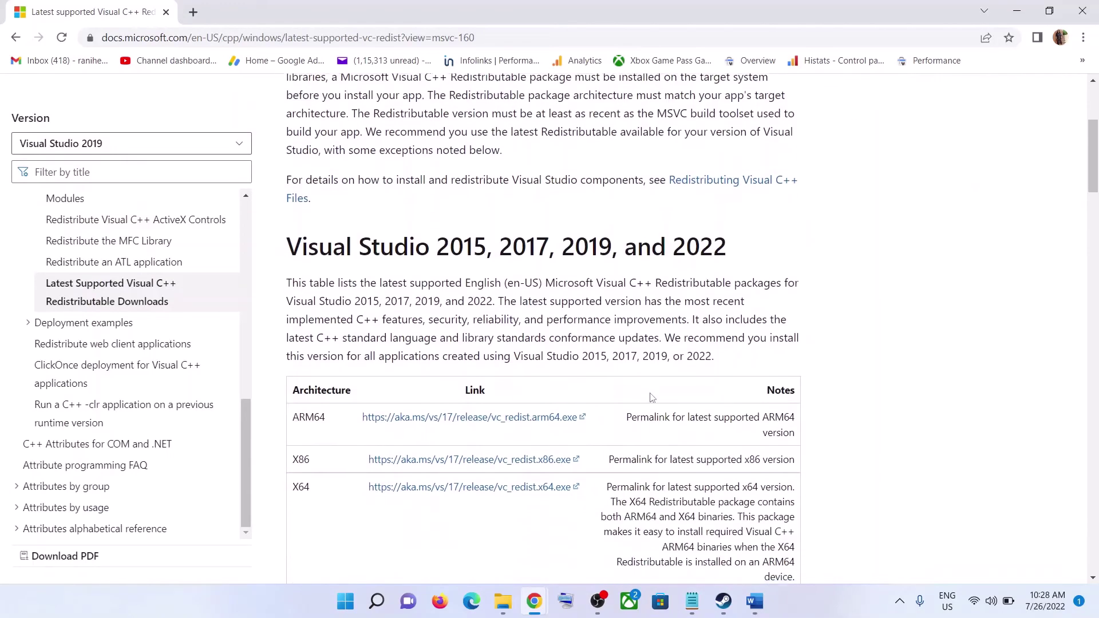
{"action": "left_click", "coordinate": [407, 441]}
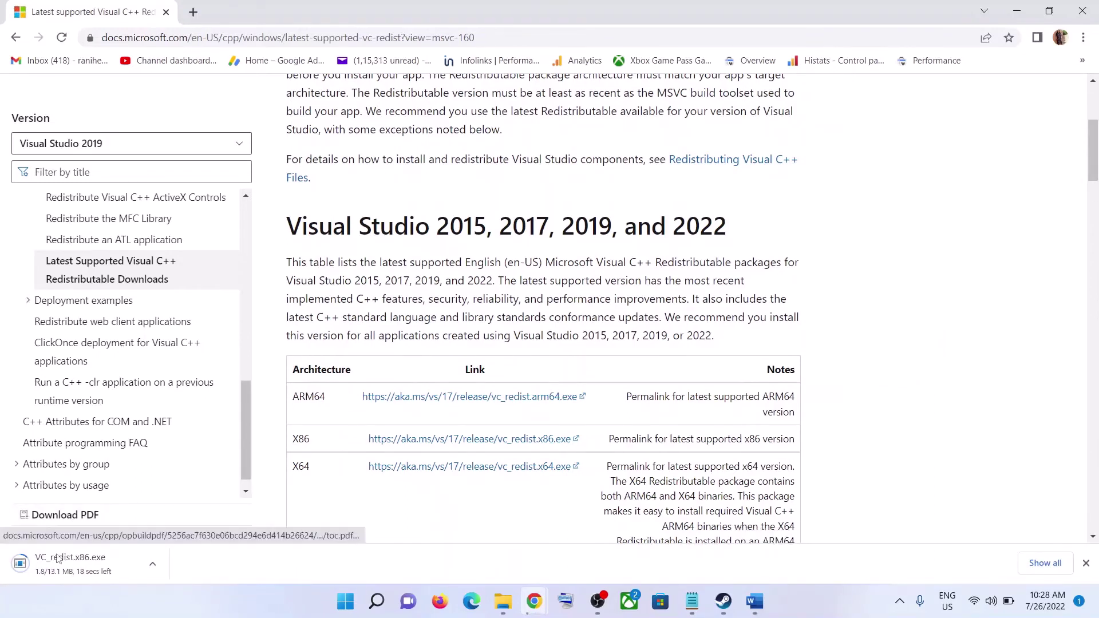
{"action": "left_click", "coordinate": [41, 573]}
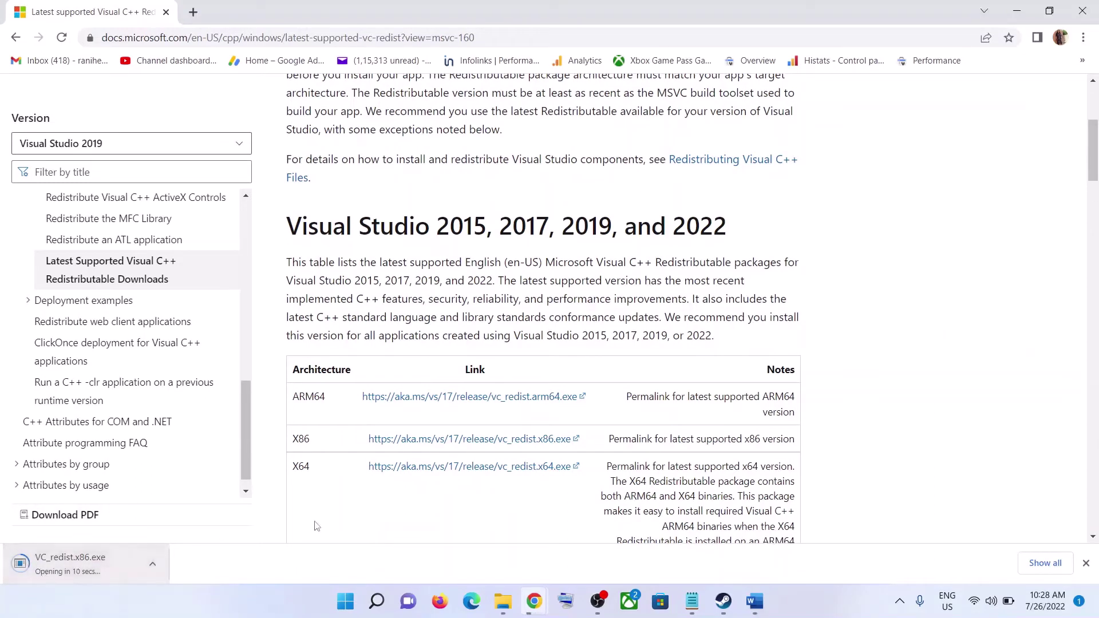
{"action": "left_click", "coordinate": [441, 468]}
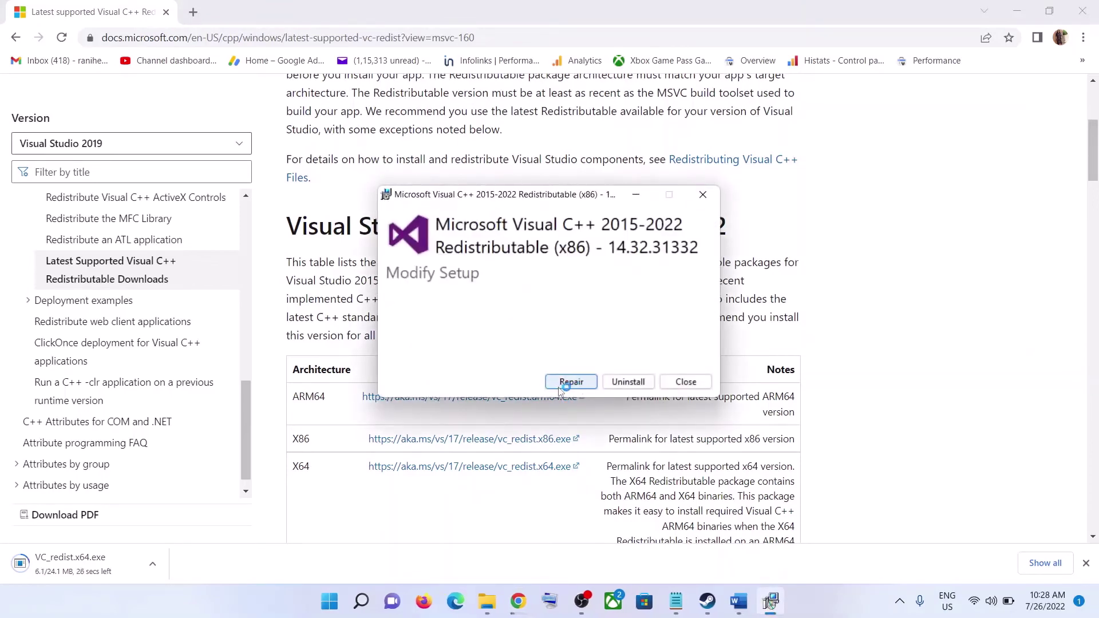
- Repair the Microsoft Visual C++ 2015-2022 Redistributable x86 and x64 installations, and return to the download page without restarting
{"action": "left_click", "coordinate": [562, 386]}
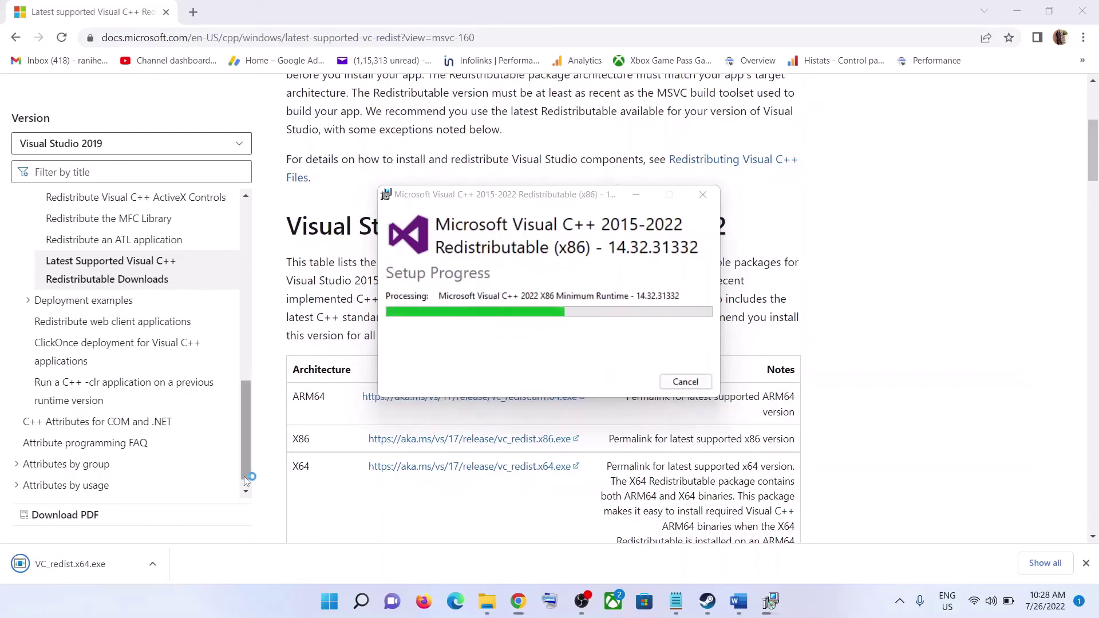
{"action": "left_click", "coordinate": [86, 565]}
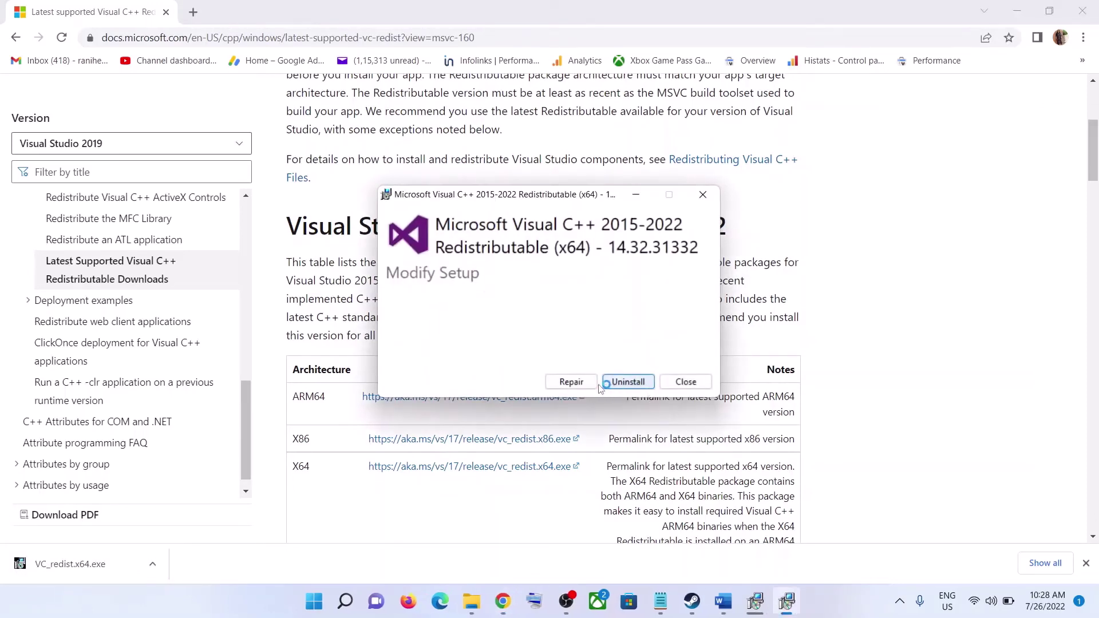
{"action": "left_click", "coordinate": [593, 383]}
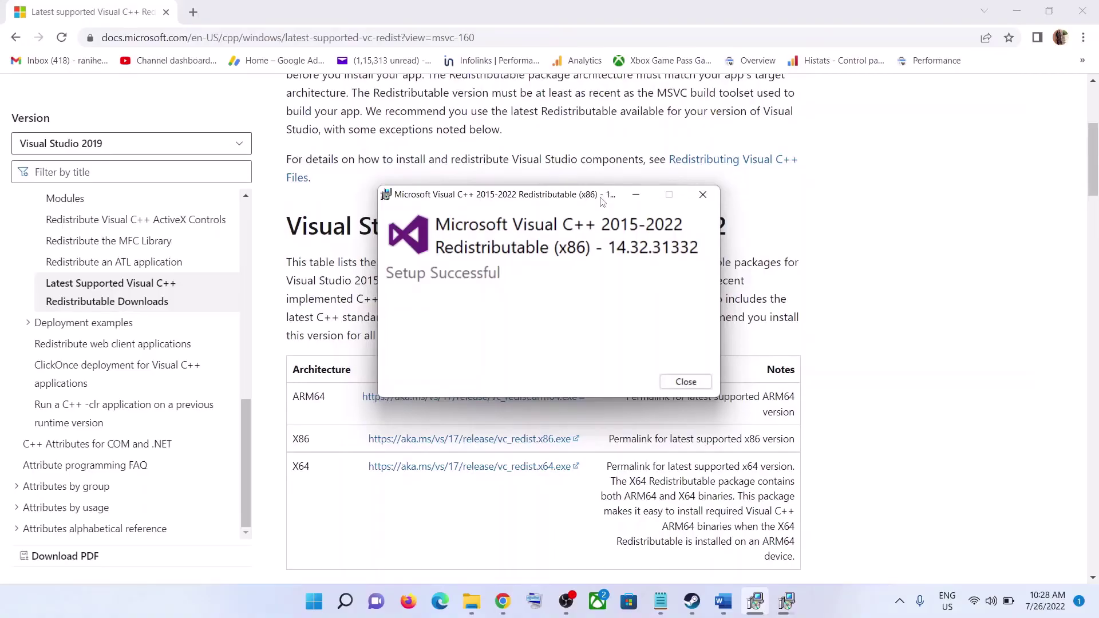
{"action": "left_click_drag", "start_coordinate": [603, 202], "coordinate": [361, 207]}
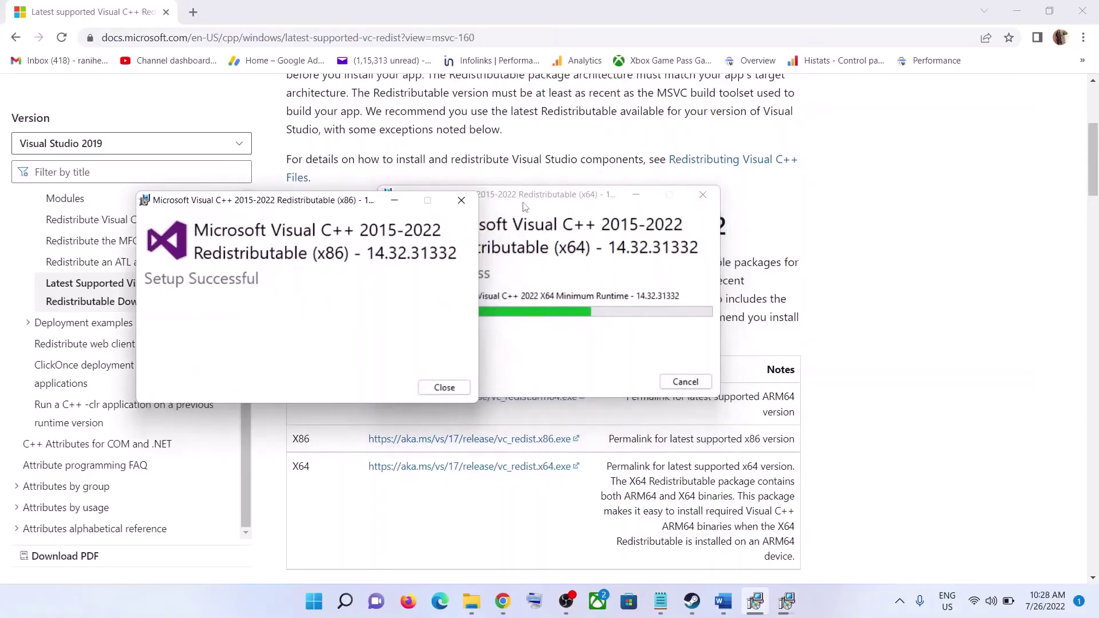
{"action": "left_click_drag", "start_coordinate": [534, 204], "coordinate": [676, 245]}
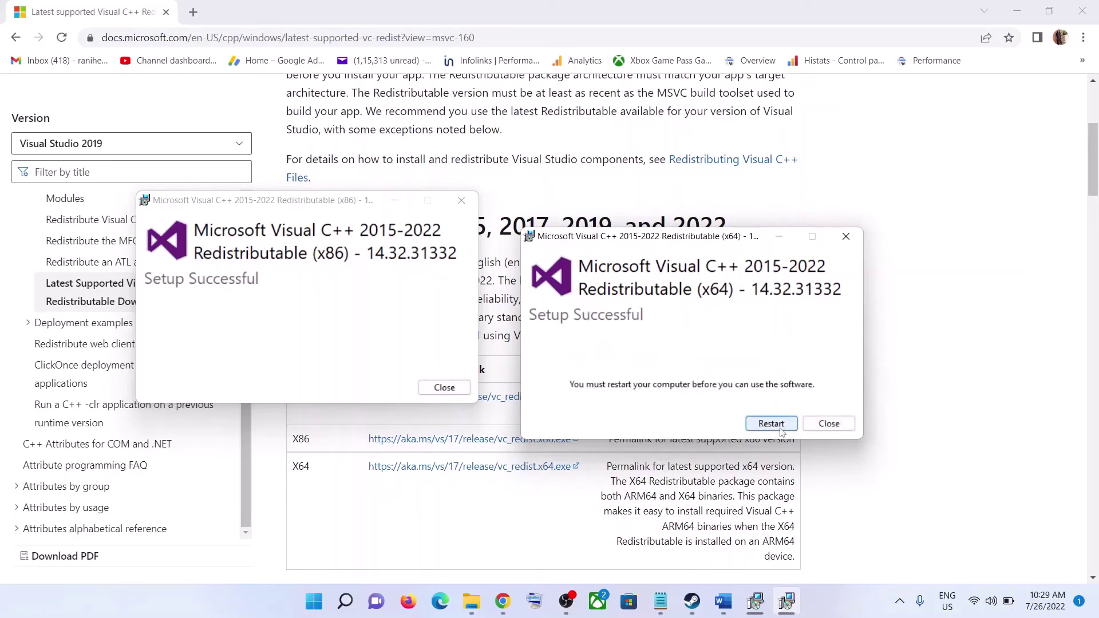
{"action": "left_click", "coordinate": [889, 454]}
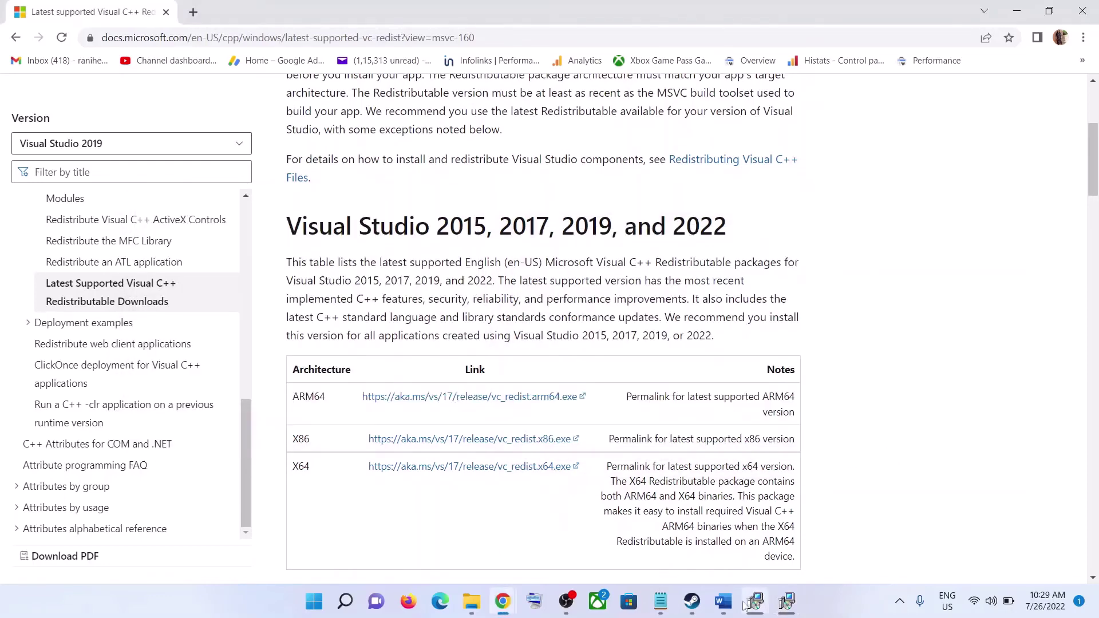
- Read Step 12 in the Word document, check for updates in the Windows Update settings, and minimize Settings
{"action": "left_click", "coordinate": [723, 601]}
{"action": "scroll", "coordinate": [506, 317], "scroll_direction": "down", "scroll_amount": 3}
{"action": "scroll", "coordinate": [506, 317], "scroll_direction": "down", "scroll_amount": 1}
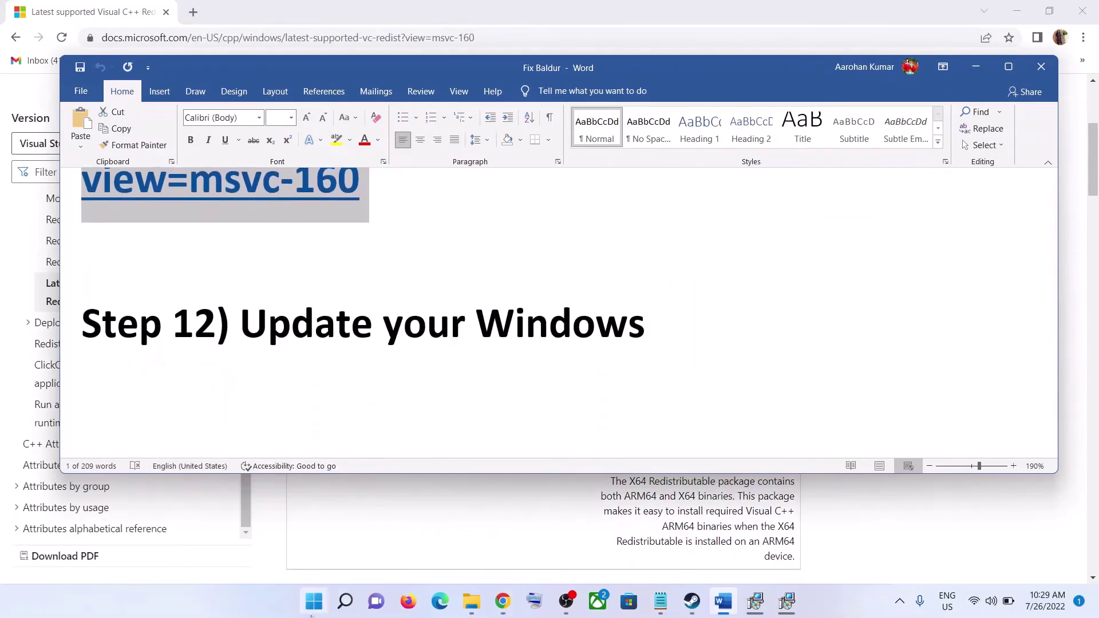
{"action": "left_click", "coordinate": [314, 601]}
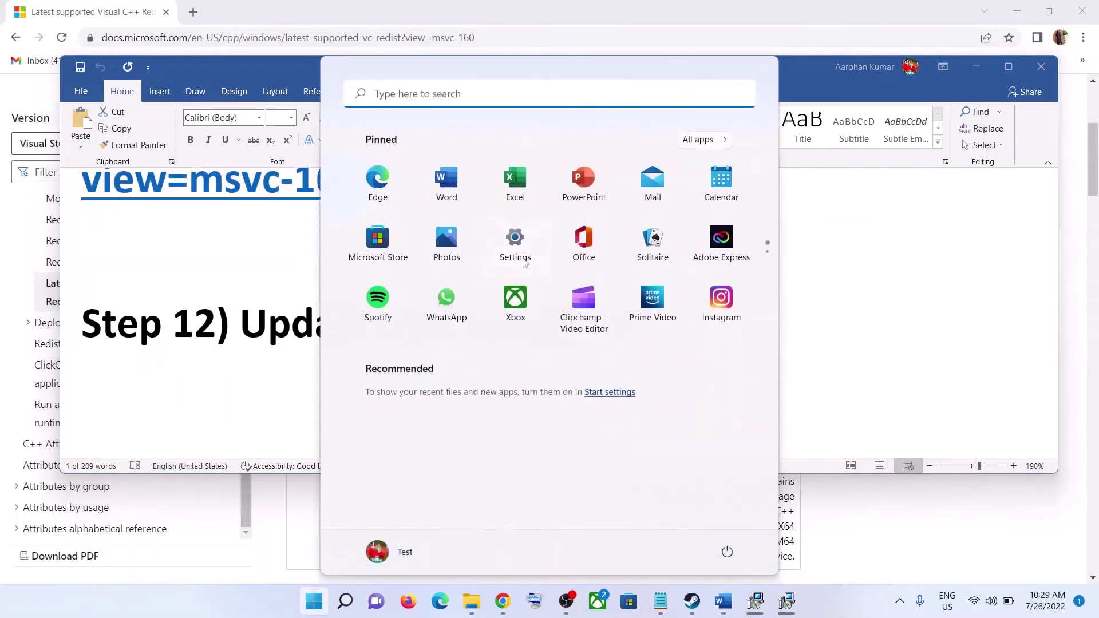
{"action": "left_click", "coordinate": [524, 262]}
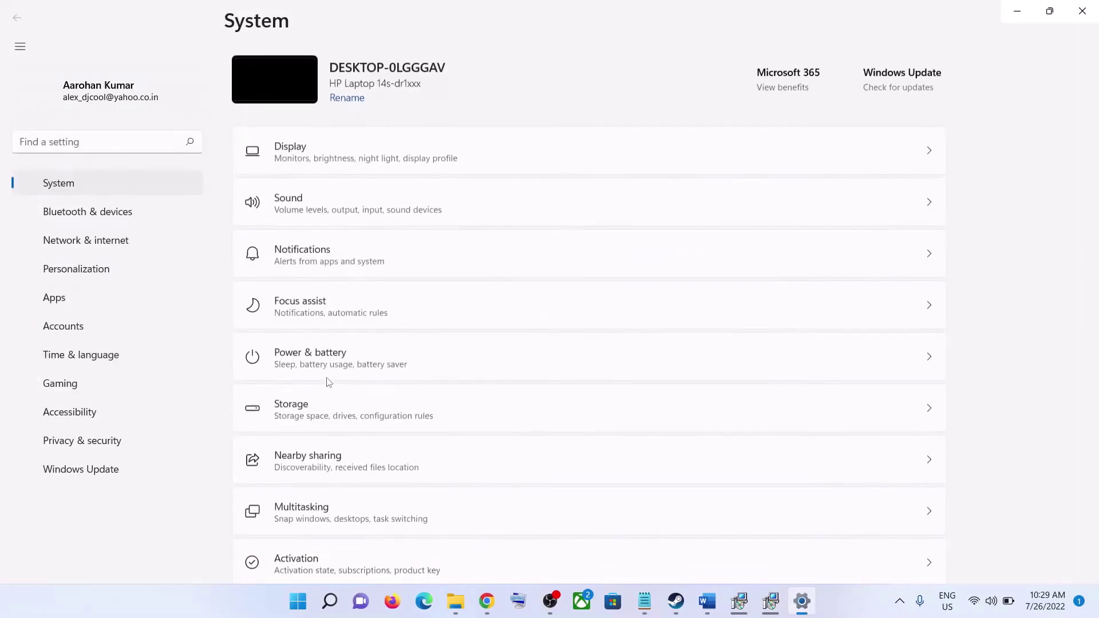
{"action": "left_click", "coordinate": [99, 445]}
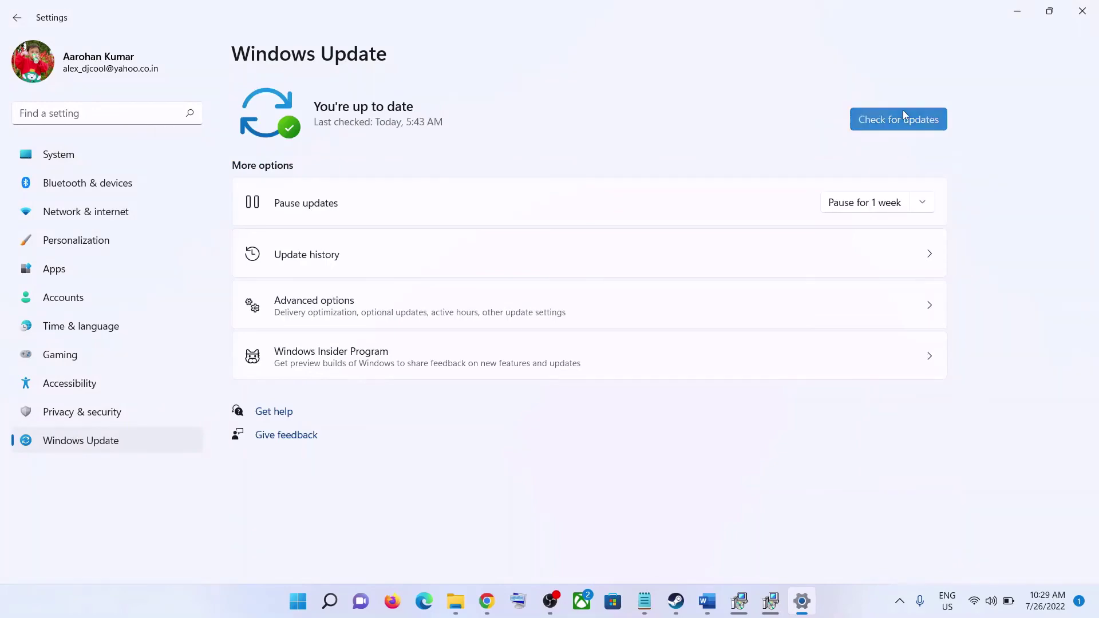
{"action": "left_click", "coordinate": [902, 110]}
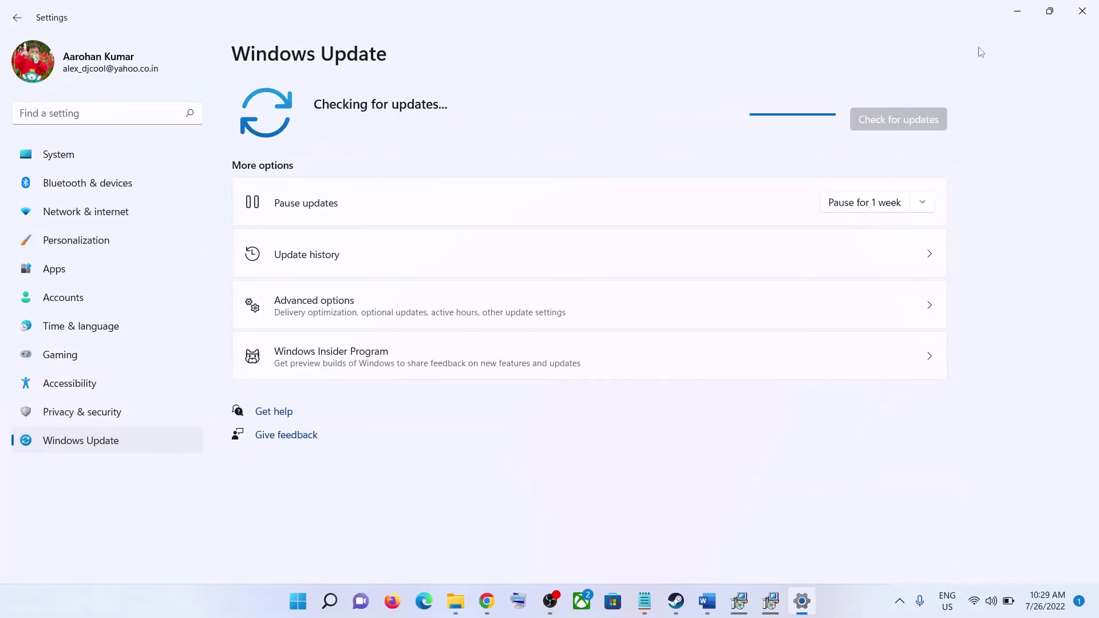
{"action": "left_click", "coordinate": [1018, 12]}
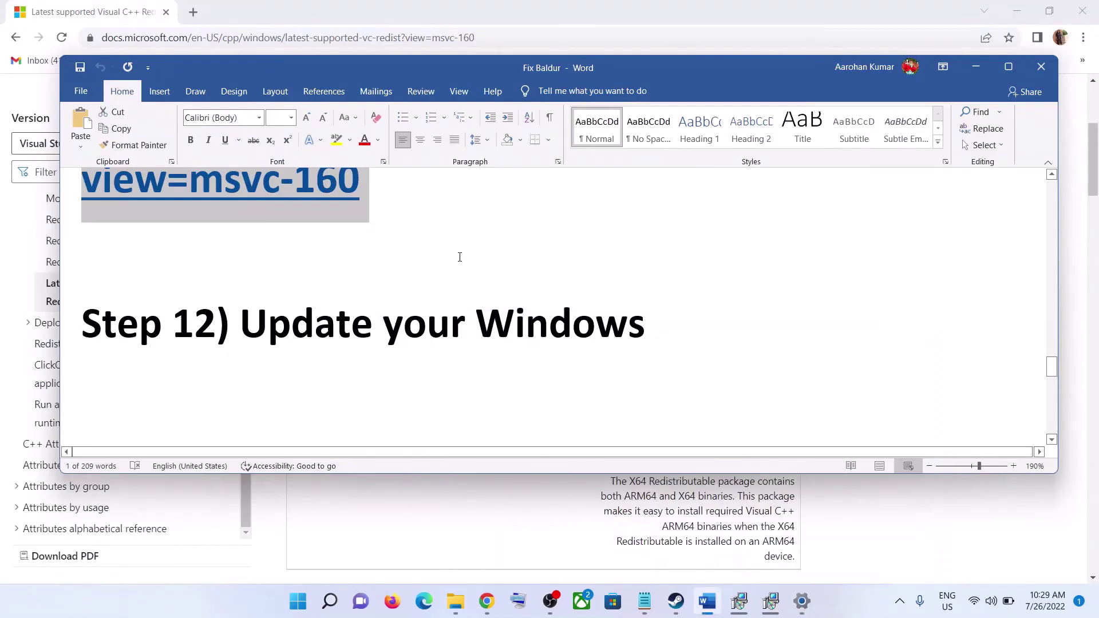
- Go to Step 13 in the Word document and highlight "Disconnect multiple monitors"
{"action": "scroll", "coordinate": [458, 256], "scroll_direction": "down", "scroll_amount": 5}
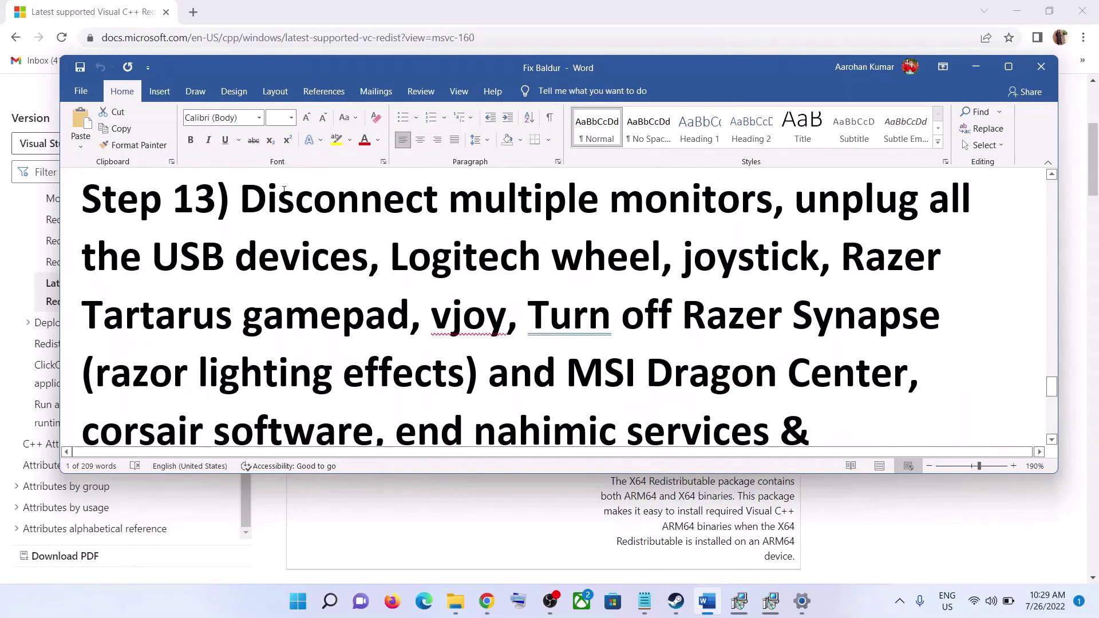
{"action": "left_click_drag", "start_coordinate": [250, 199], "coordinate": [773, 200]}
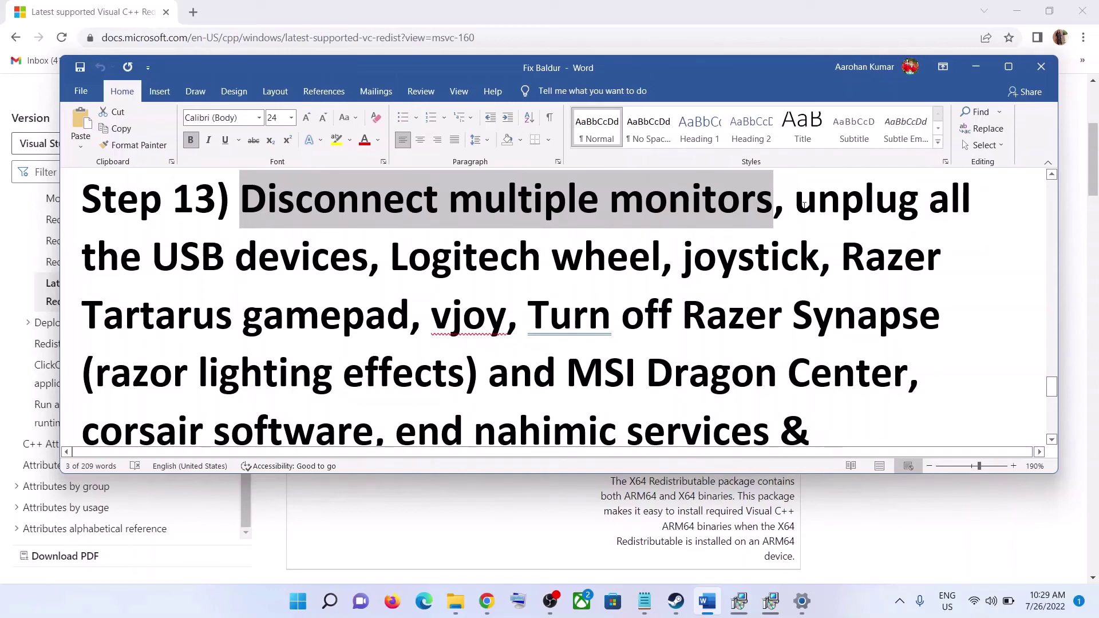
- Highlight the remaining Step 13 instructions in turn, from unplugging USB devices to removing the undervolt, with the Word window maximized
{"action": "left_click_drag", "start_coordinate": [804, 204], "coordinate": [410, 318]}
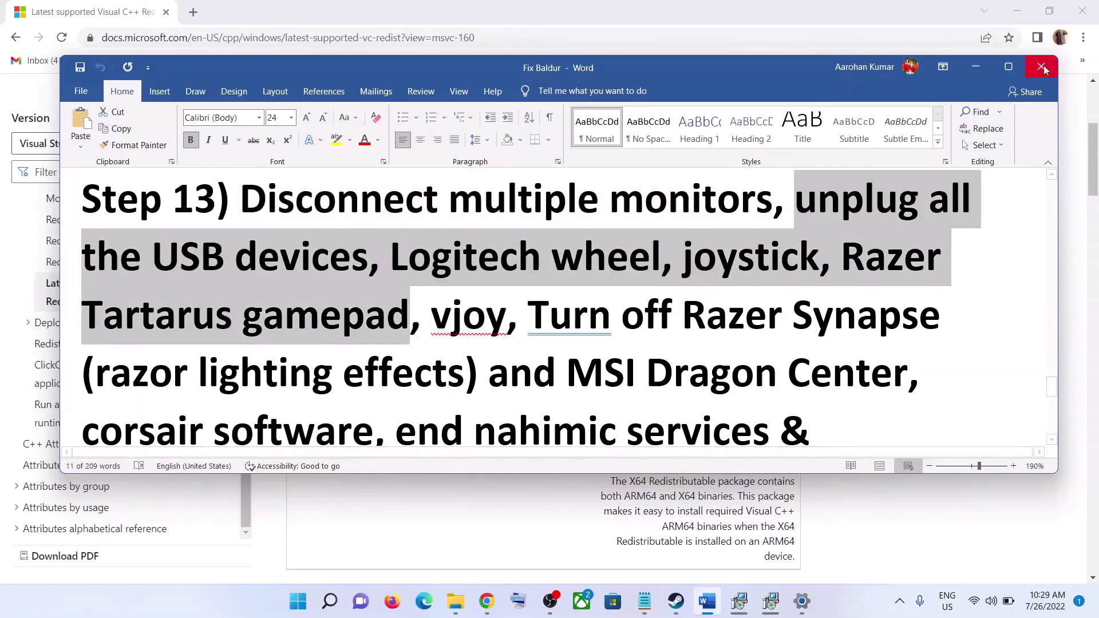
{"action": "left_click", "coordinate": [1009, 67]}
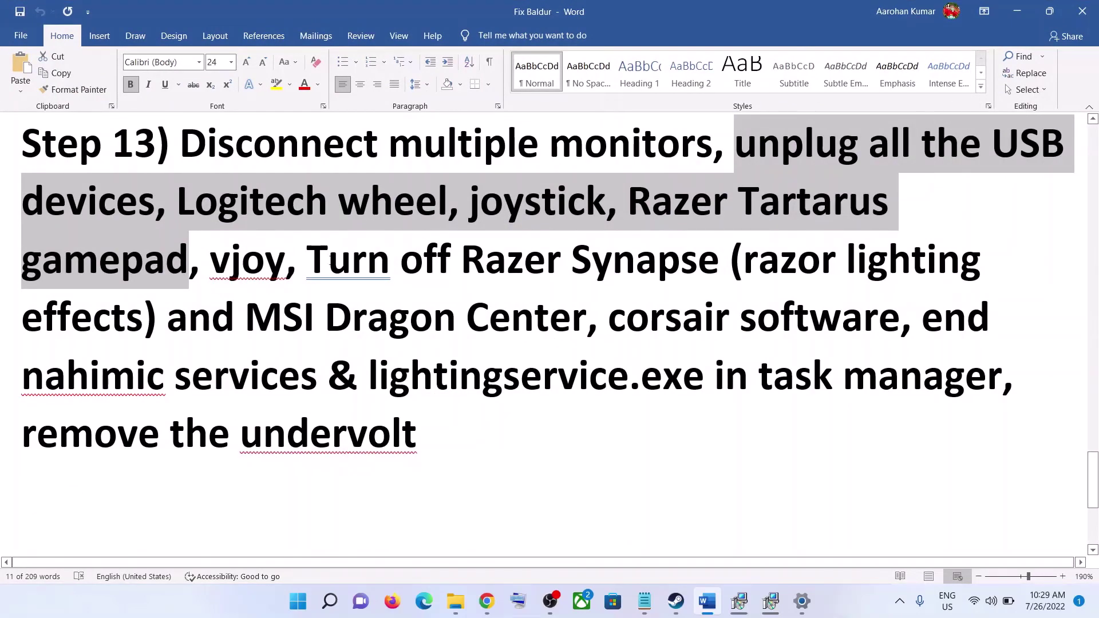
{"action": "left_click_drag", "start_coordinate": [305, 261], "coordinate": [953, 365]}
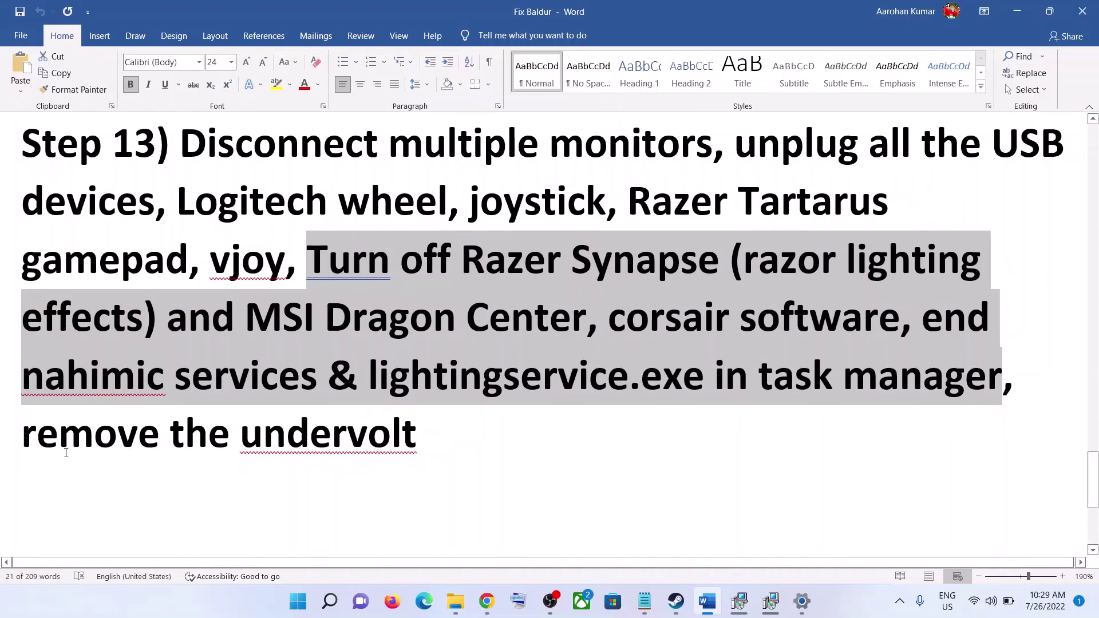
{"action": "left_click_drag", "start_coordinate": [66, 450], "coordinate": [370, 454]}
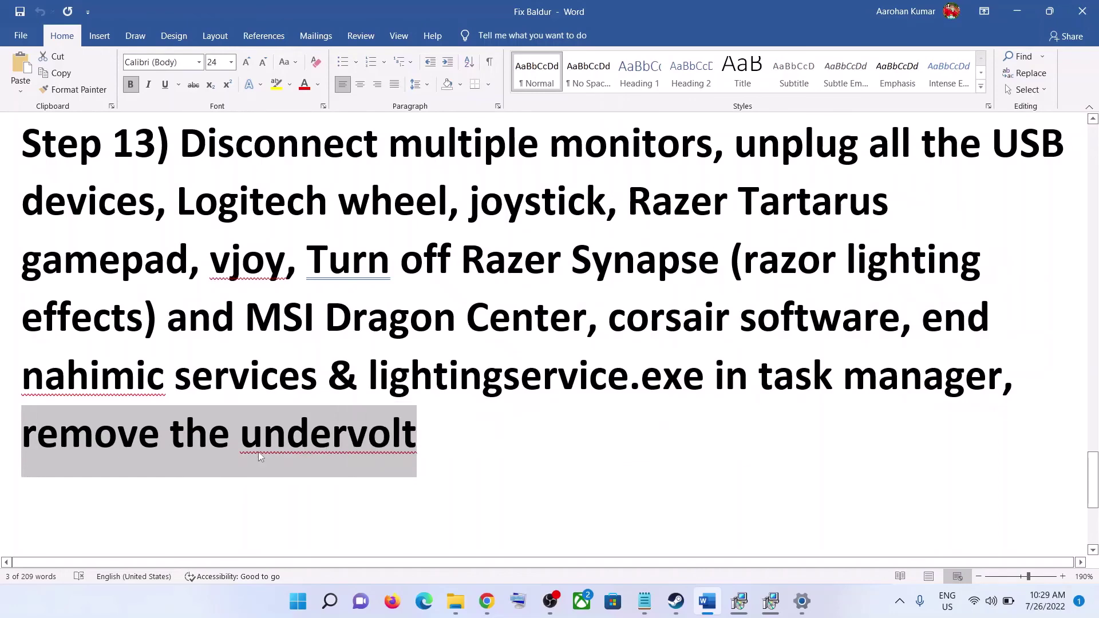
- Delete the line of text between Step 13 and Step 15 in the document, and bring Step 15 fully into view
{"action": "scroll", "coordinate": [423, 441], "scroll_direction": "down", "scroll_amount": 5}
{"action": "triple_click", "coordinate": [422, 443]}
{"action": "key", "text": "Delete"}
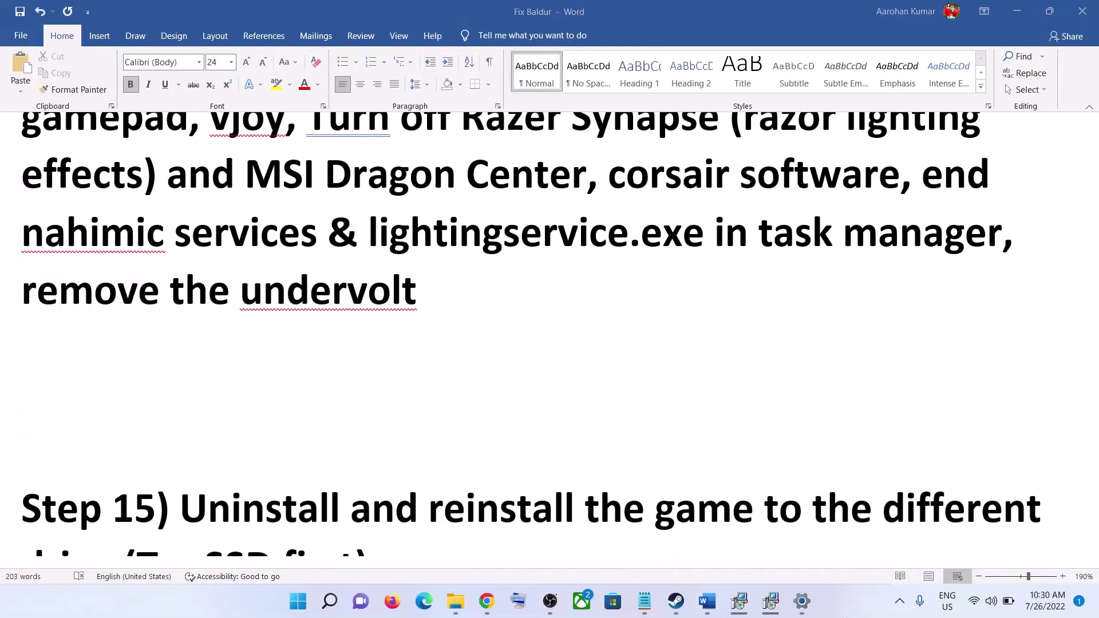
{"action": "scroll", "coordinate": [474, 437], "scroll_direction": "down", "scroll_amount": 1}
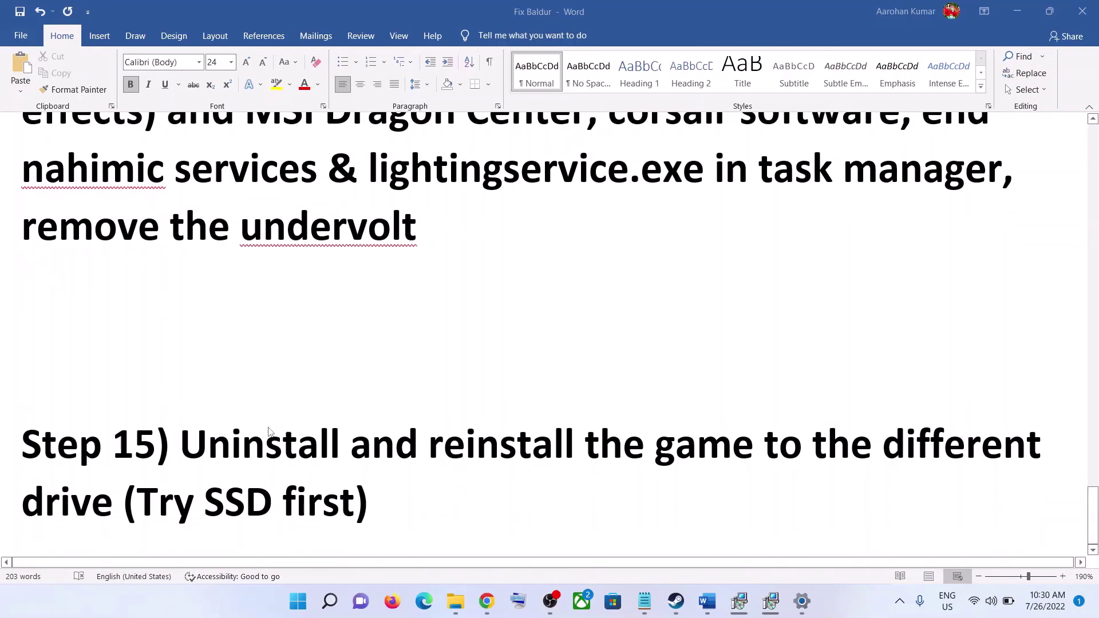
- Switch to Steam and show the Uninstall option for Baldur's Gate: Dark Alliance II without choosing it
{"action": "left_click", "coordinate": [676, 601]}
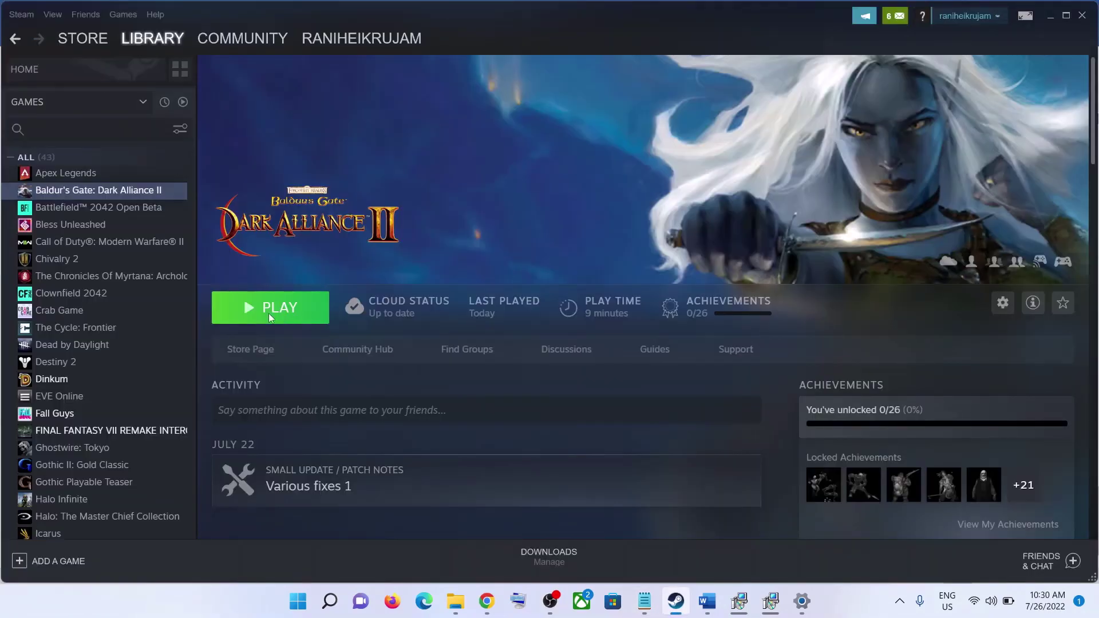
{"action": "right_click", "coordinate": [141, 192]}
{"action": "mouse_move", "coordinate": [194, 261]}
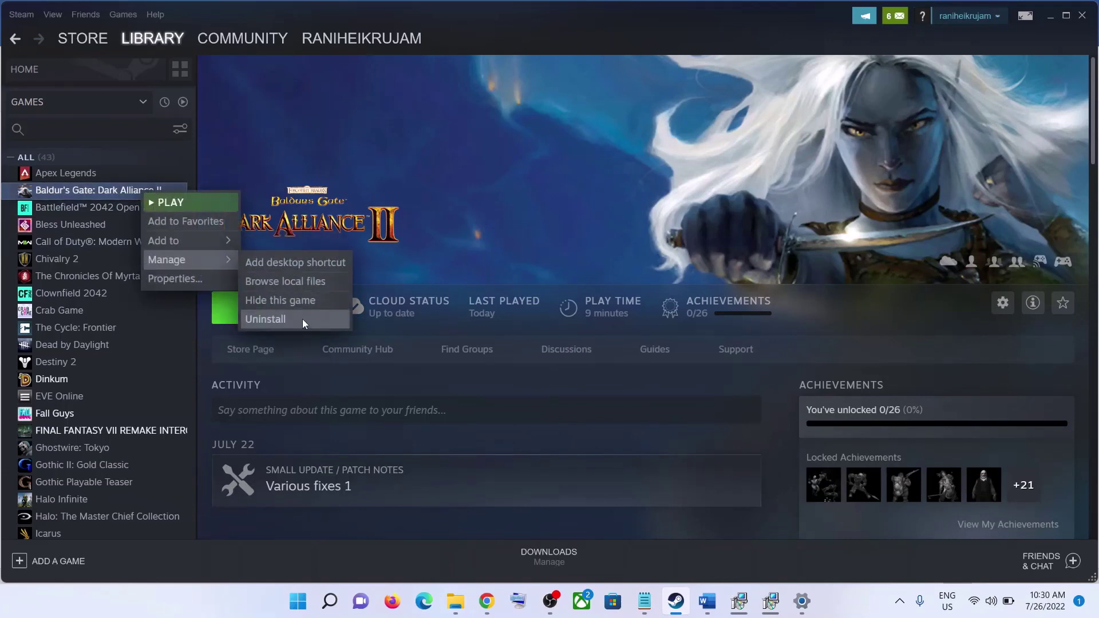
{"action": "left_click", "coordinate": [211, 349]}
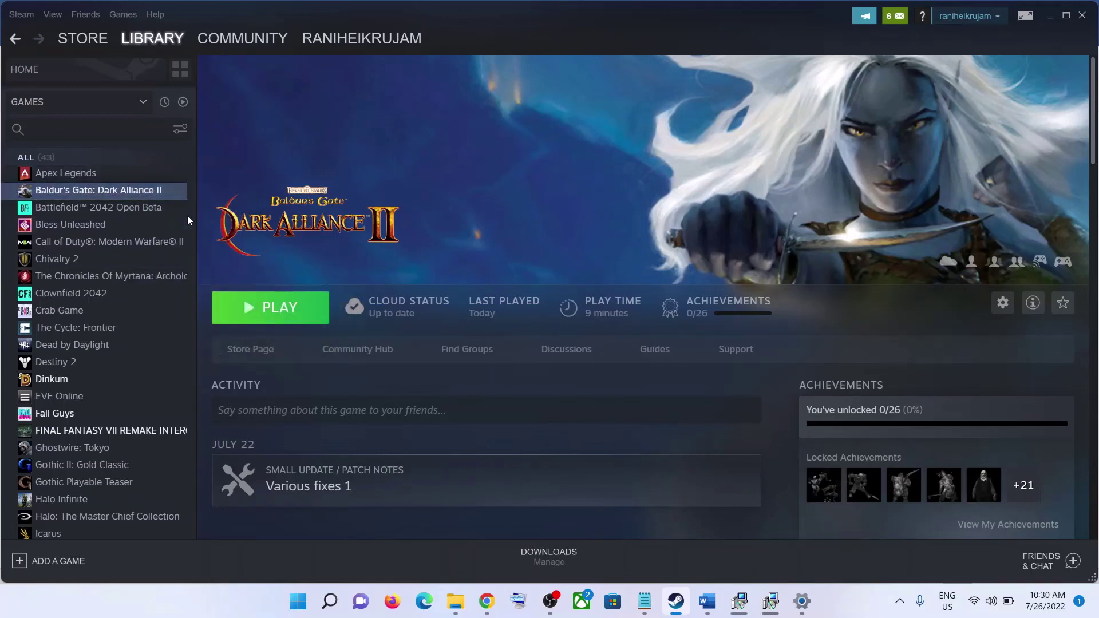
- Return to the Word document, highlight "the game to the different drive (Try SSD first)" in Step 15, and minimize Word
{"action": "left_click", "coordinate": [707, 601]}
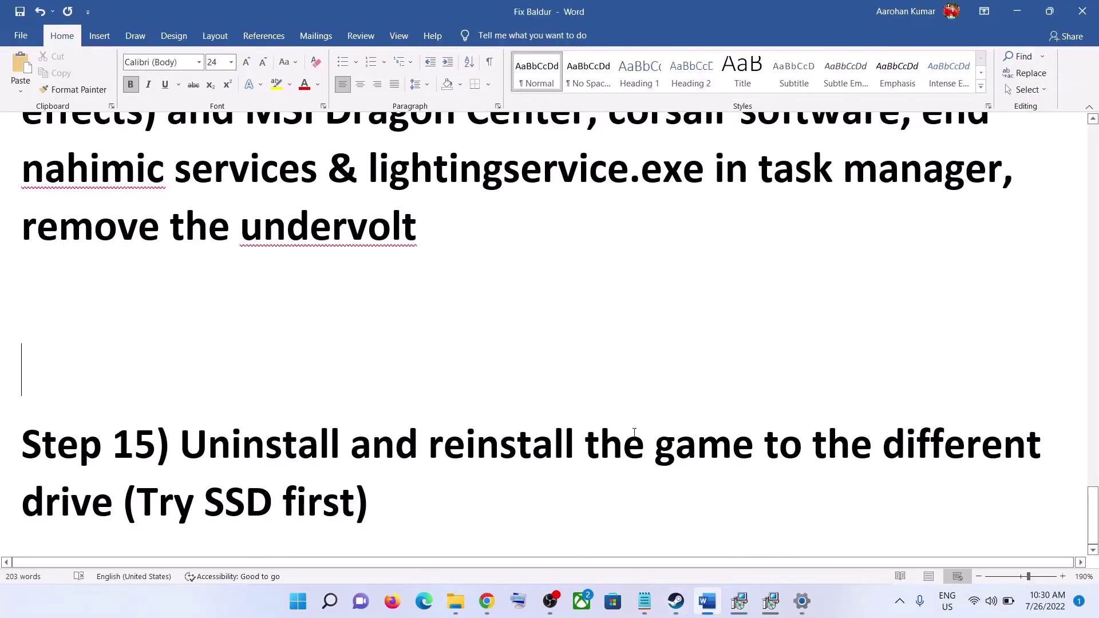
{"action": "left_click_drag", "start_coordinate": [631, 431], "coordinate": [868, 496]}
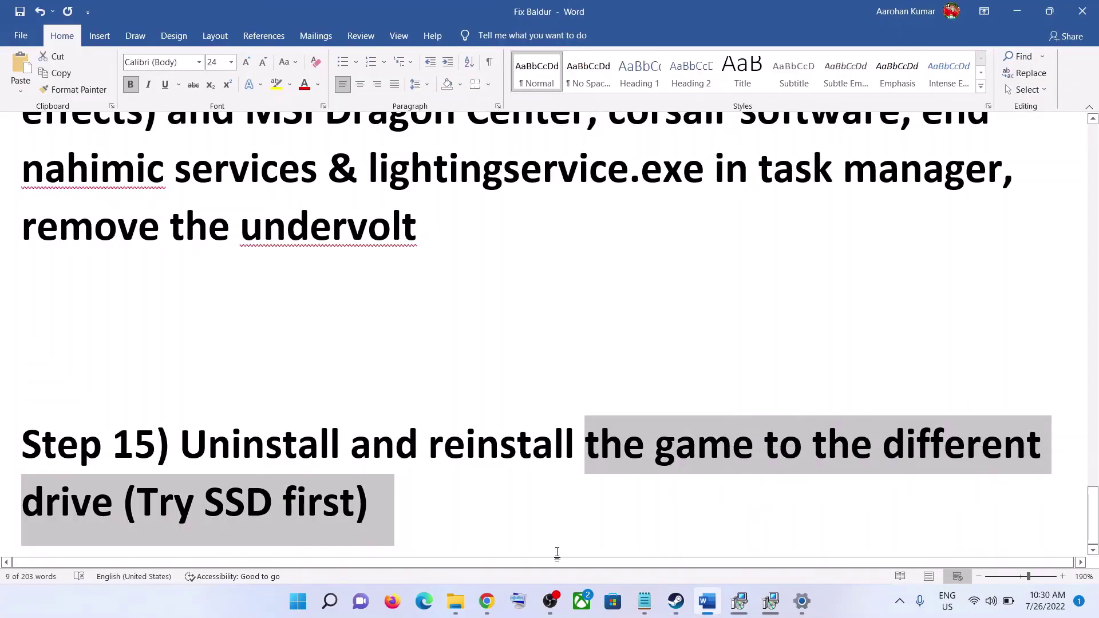
{"action": "left_click", "coordinate": [1011, 21]}
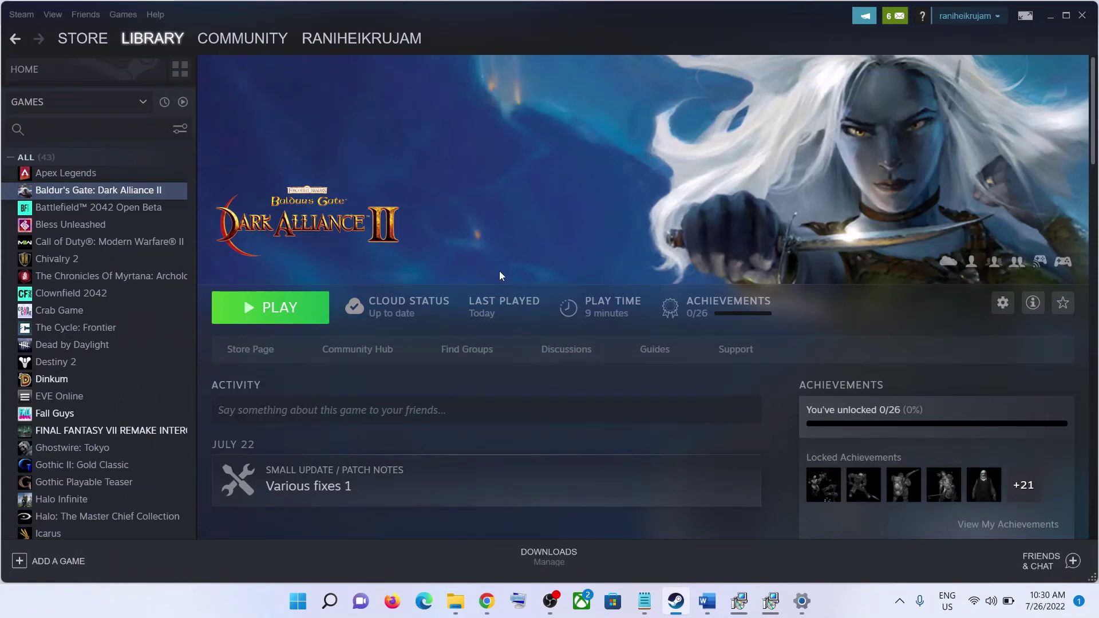
{"action": "left_click", "coordinate": [861, 603]}
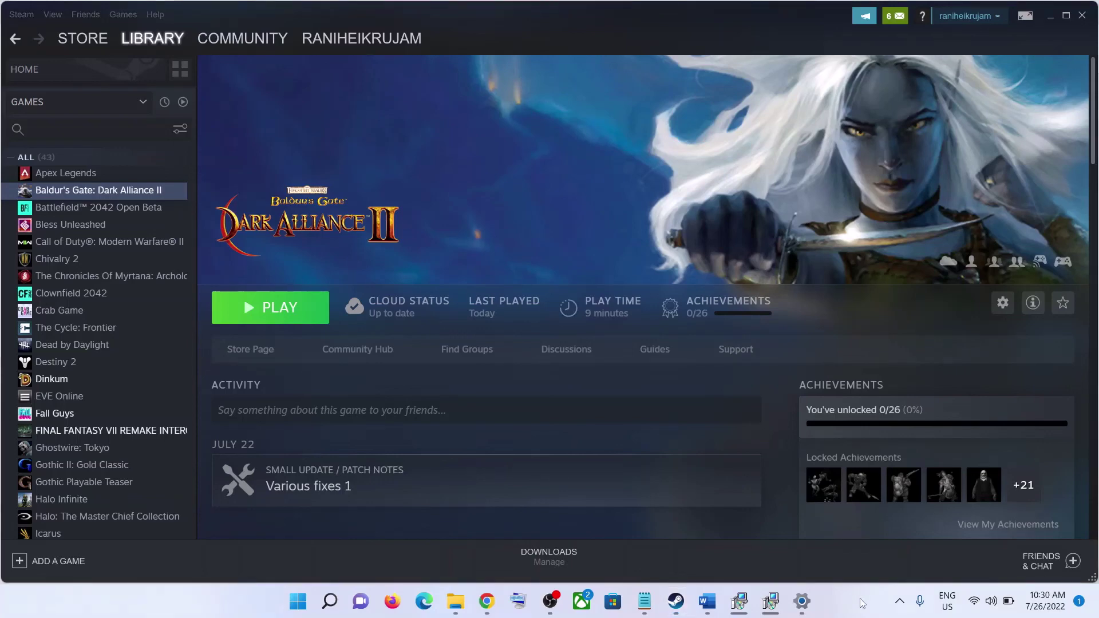